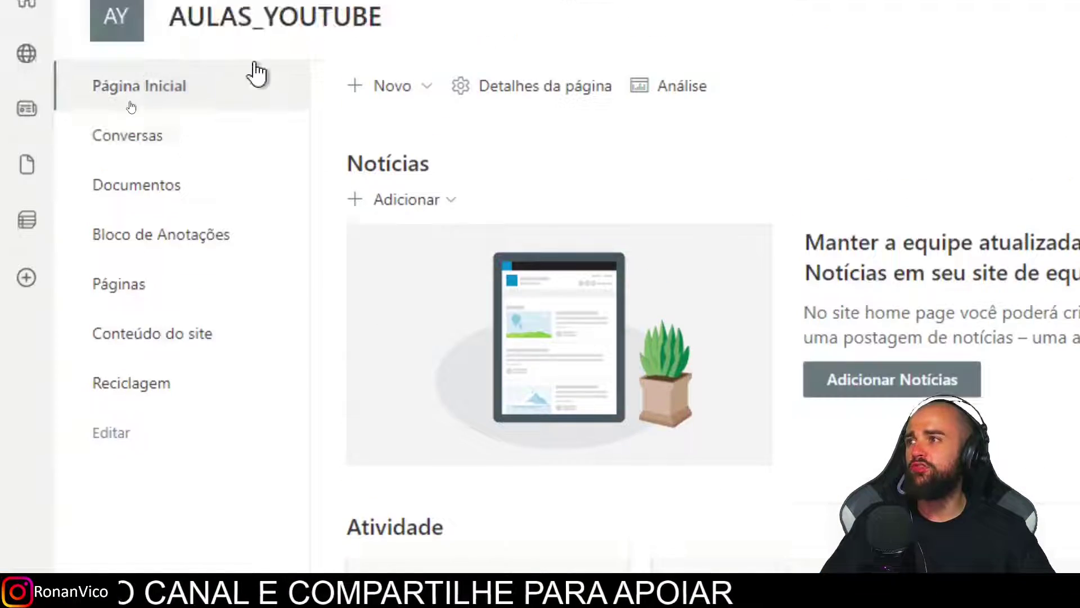
- Create a blank list named TB_EXEMPLO in the AULAS_YOUTUBE site and dismiss the suggested next steps
{"action": "left_click", "coordinate": [195, 117]}
{"action": "left_click", "coordinate": [394, 129]}
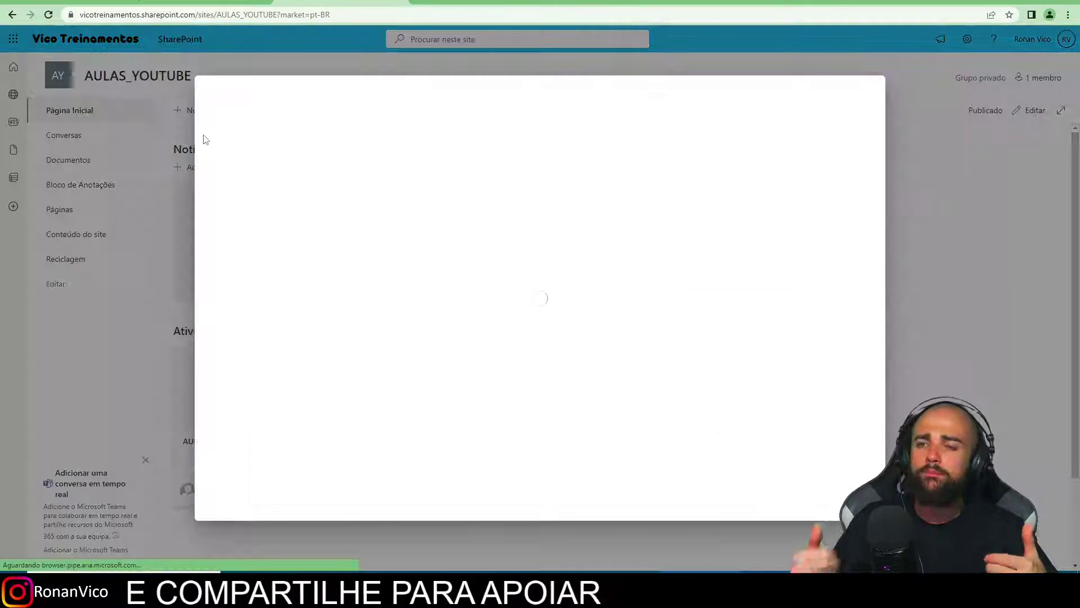
{"action": "left_click", "coordinate": [246, 162]}
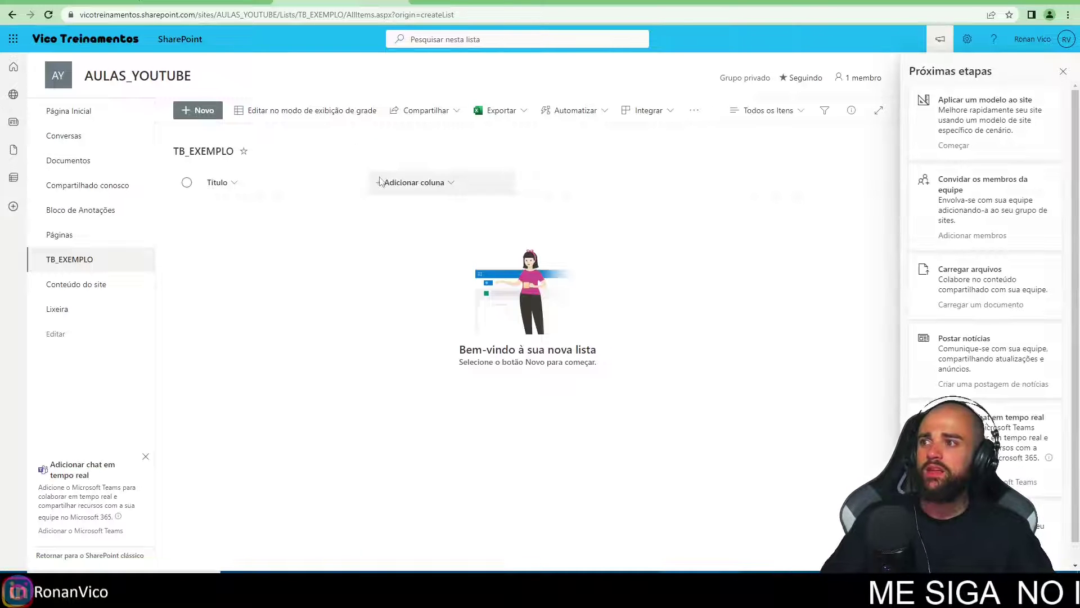
{"action": "left_click", "coordinate": [1061, 73]}
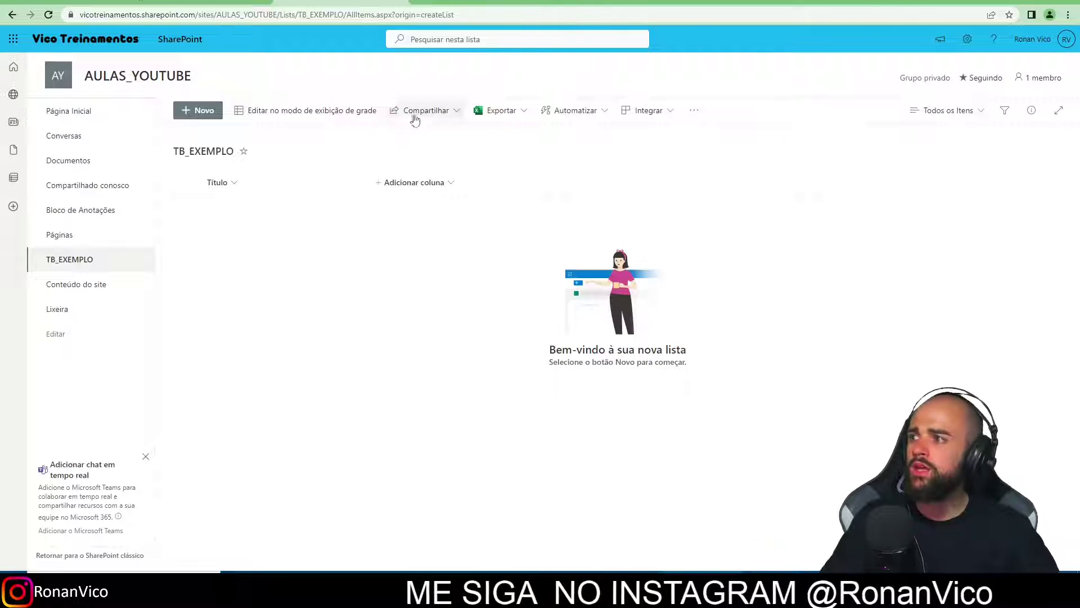
- Add a new item titled BANANA to the TB_EXEMPLO list and save it
{"action": "left_click", "coordinate": [191, 112]}
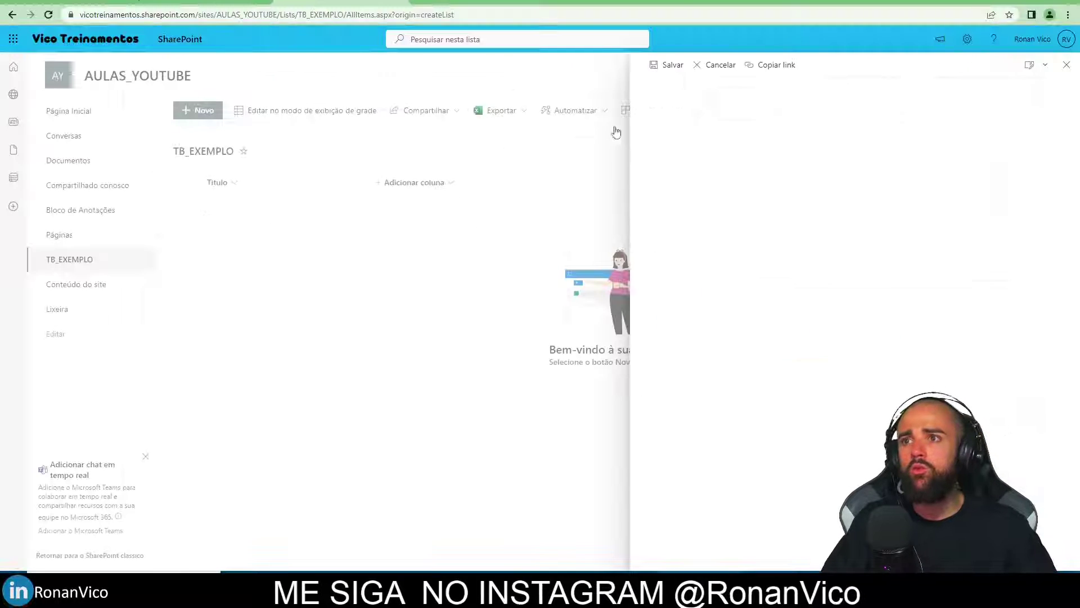
{"action": "left_click", "coordinate": [774, 145]}
{"action": "type", "text": "BANANA"}
{"action": "left_click", "coordinate": [562, 326]}
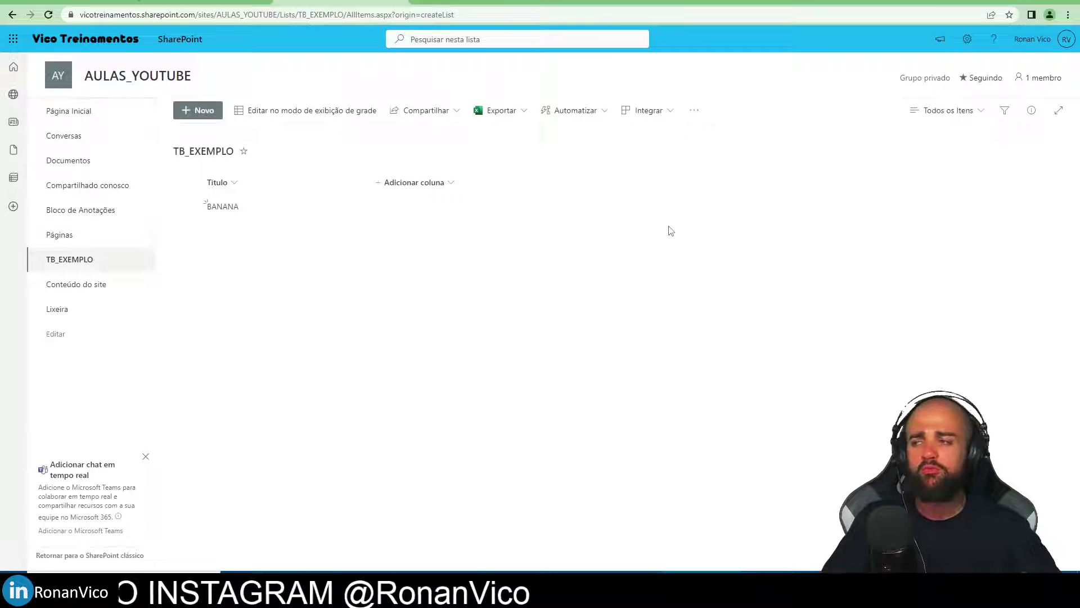
- Show the Modificado, Criado, Criado por and Modificado por columns in the TB_EXEMPLO list view
{"action": "left_click", "coordinate": [422, 193]}
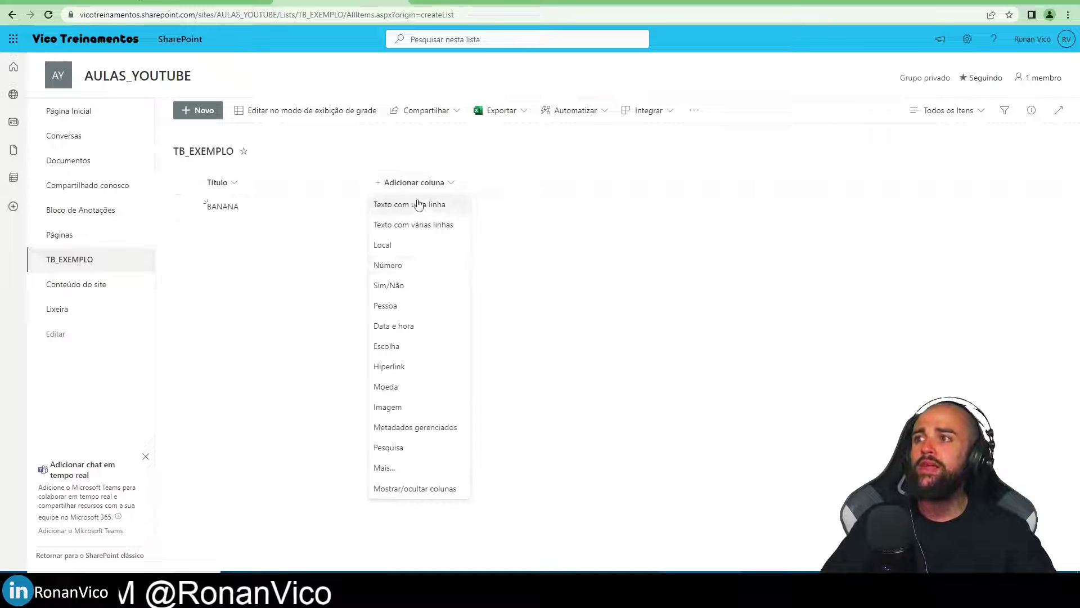
{"action": "left_click", "coordinate": [416, 489]}
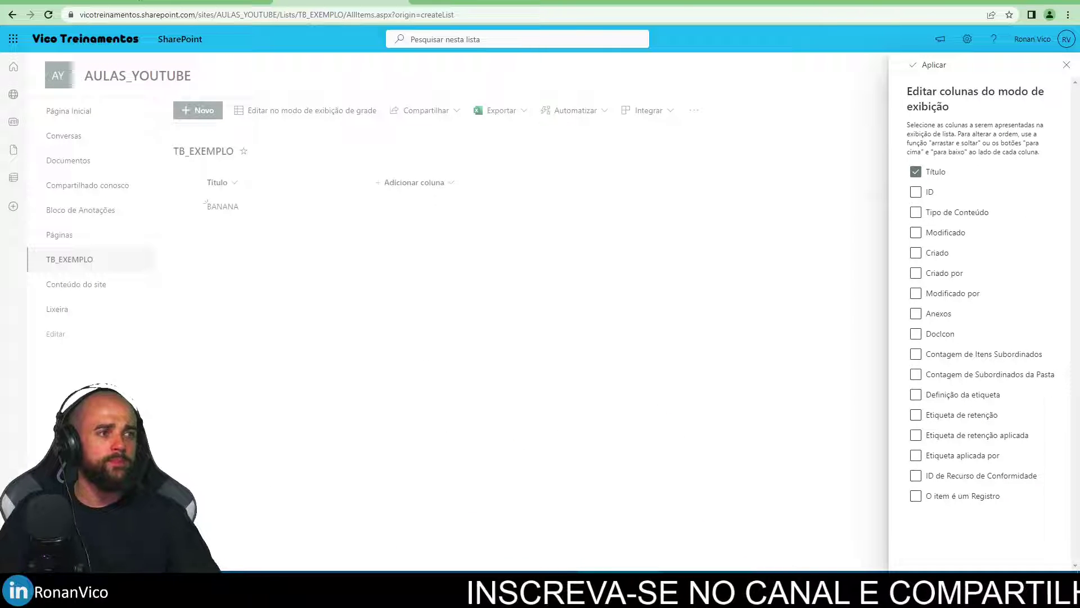
{"action": "left_click", "coordinate": [916, 253]}
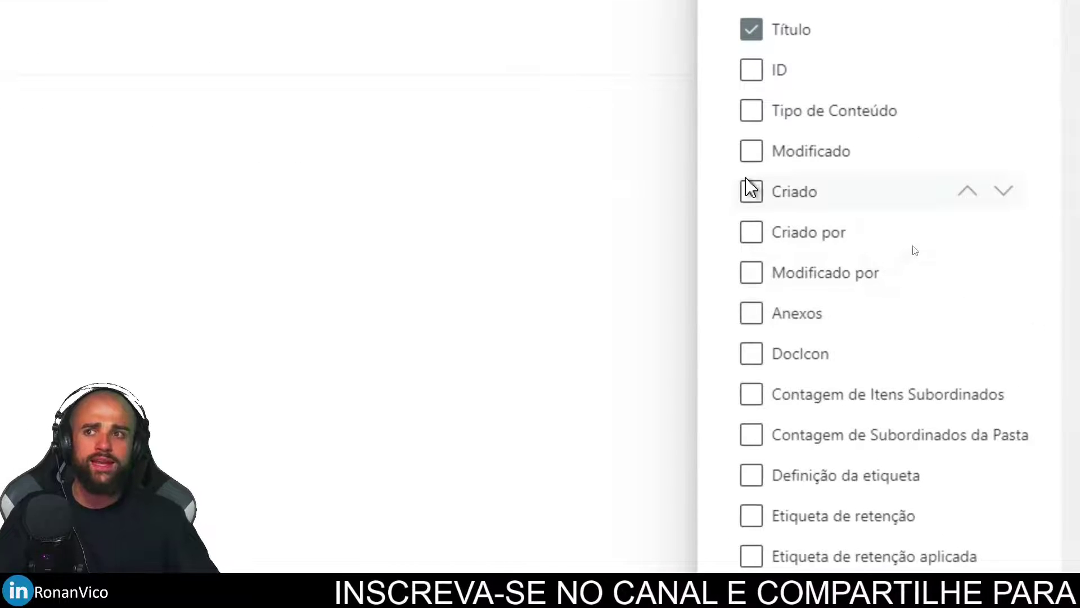
{"action": "left_click", "coordinate": [751, 232]}
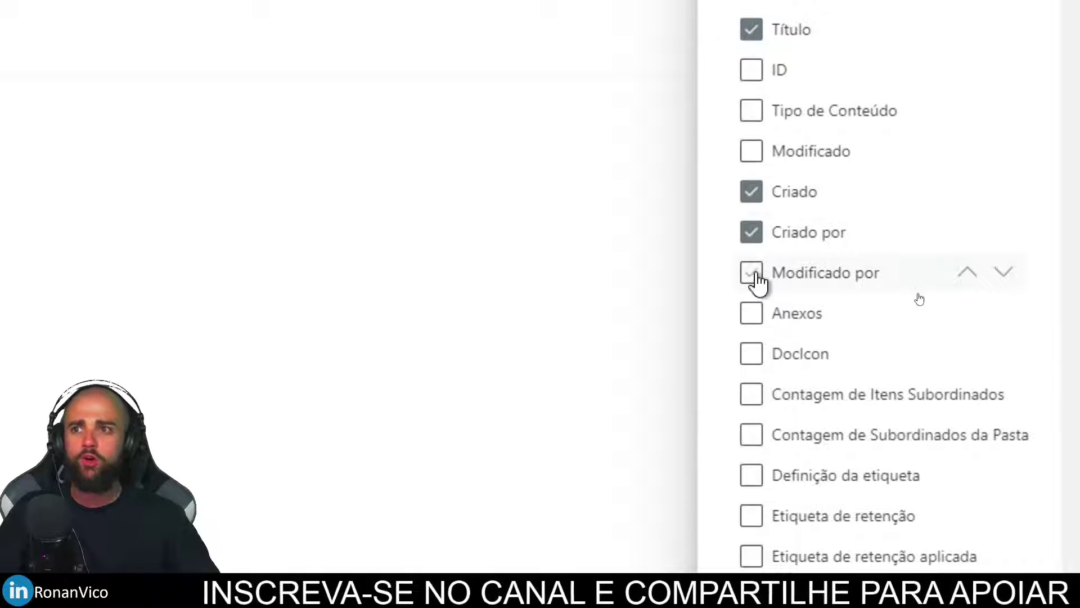
{"action": "left_click", "coordinate": [752, 273]}
{"action": "left_click", "coordinate": [752, 151]}
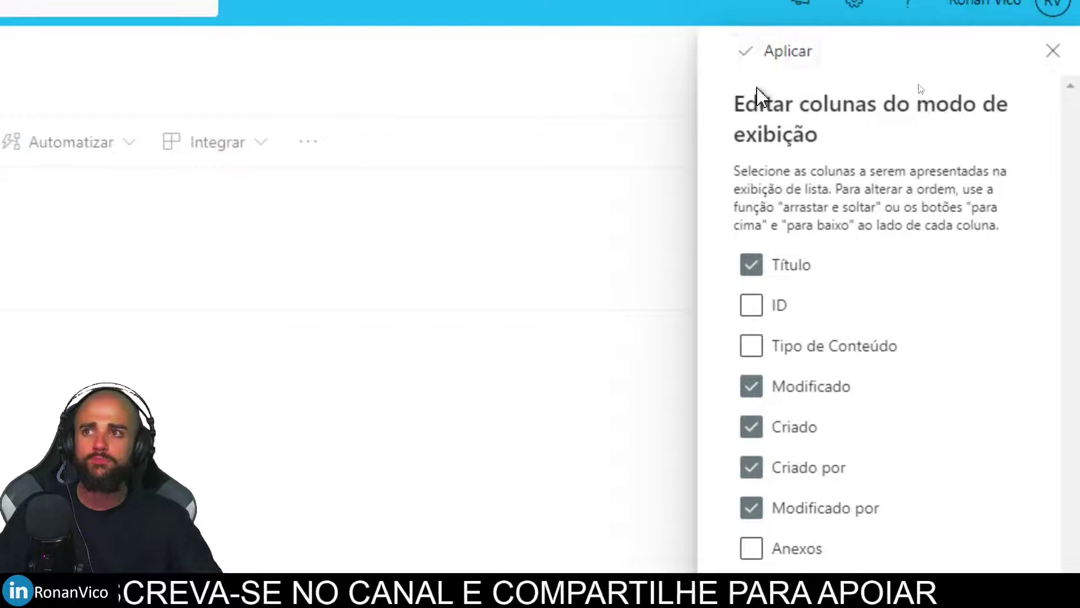
{"action": "left_click", "coordinate": [778, 49]}
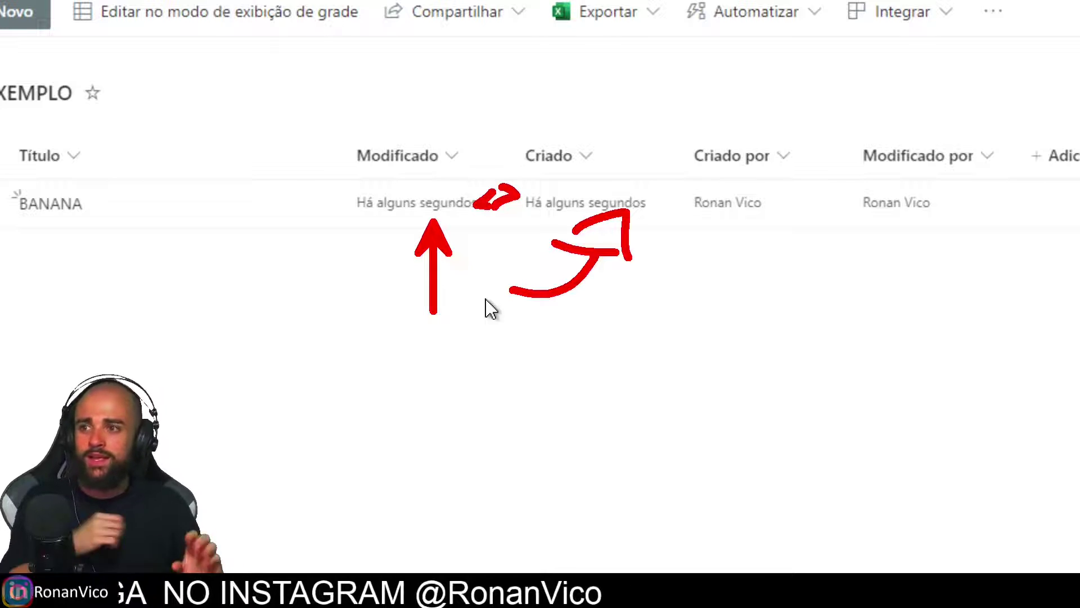
{"action": "key", "text": "Escape"}
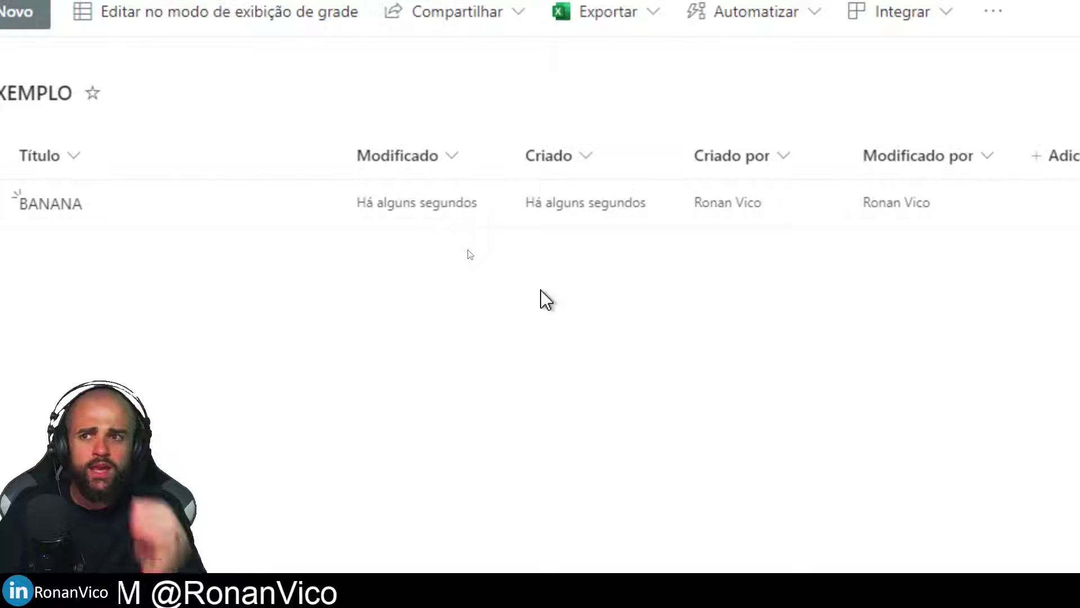
{"action": "key", "text": "Escape"}
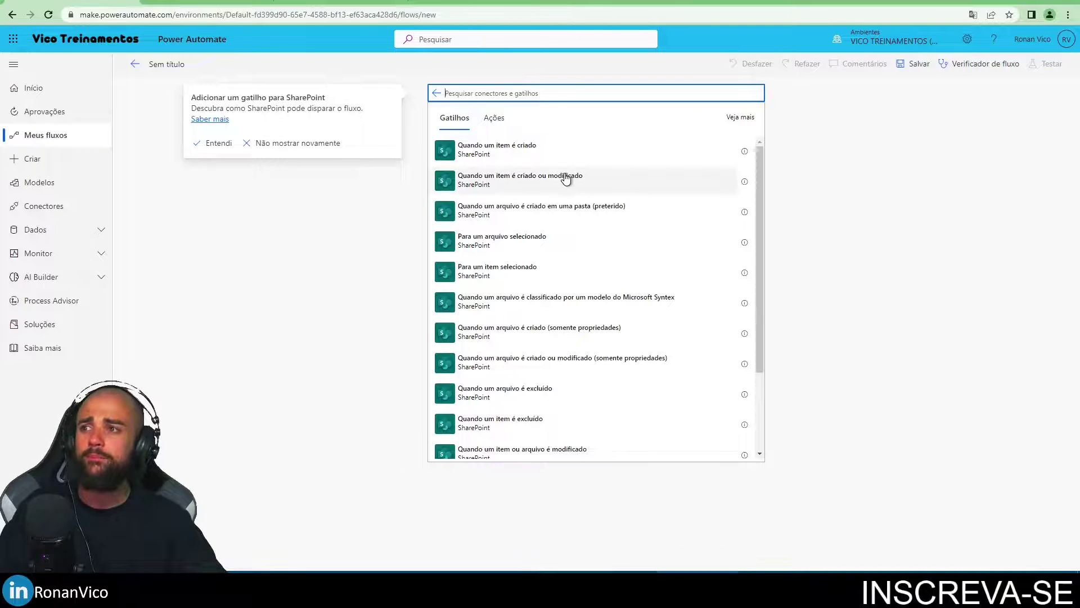
- Switch to Power Automate and add the SharePoint trigger "Quando um item é criado ou modificado" for the TB_EXEMPLO list on the AULAS_YOUTUBE site
{"action": "key", "text": "ctrl+4"}
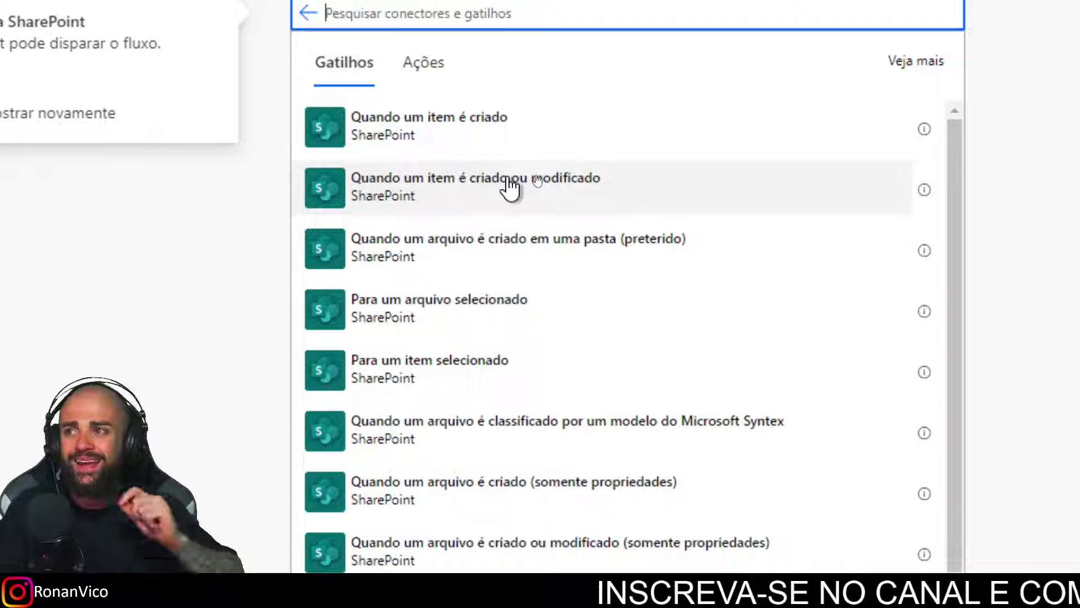
{"action": "left_click", "coordinate": [508, 180]}
{"action": "left_click", "coordinate": [509, 186]}
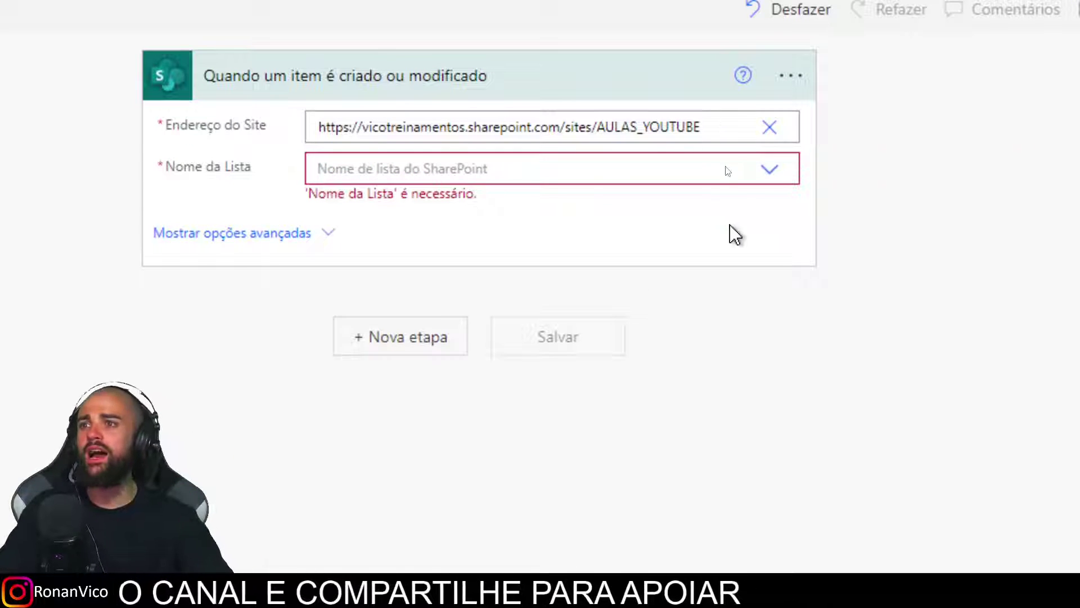
{"action": "left_click", "coordinate": [769, 171]}
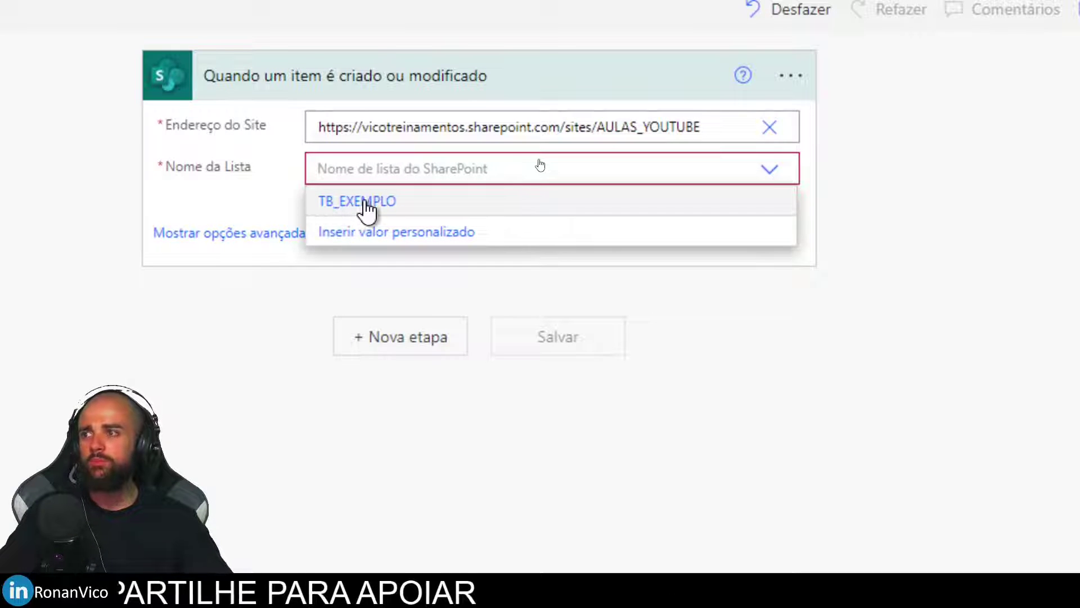
{"action": "left_click", "coordinate": [402, 203]}
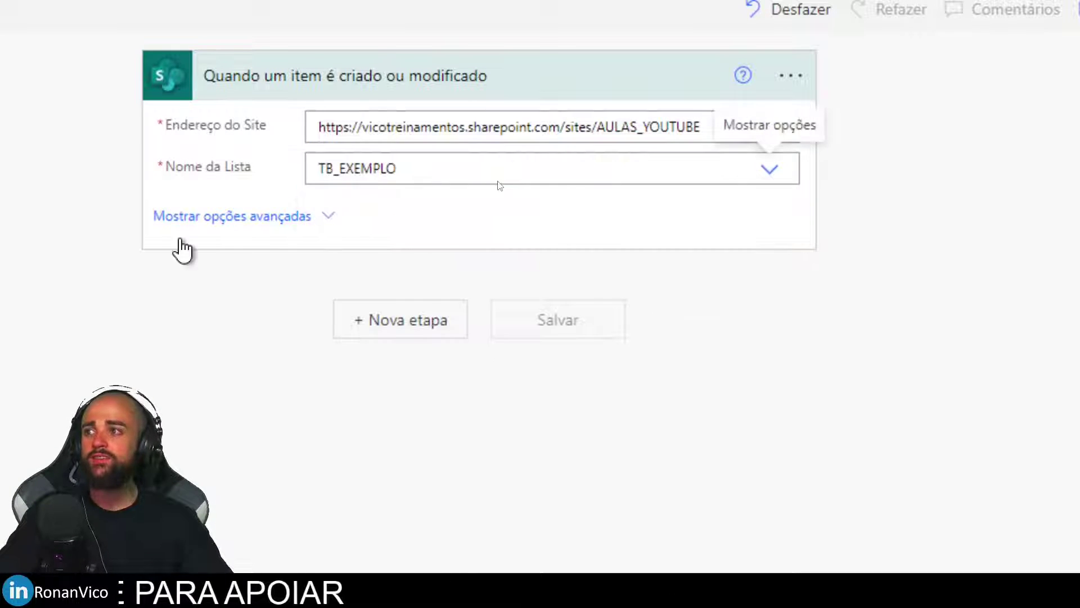
- Add a Compor action below the trigger and insert the trigger's Criado value into its Entradas, followed by a line break
{"action": "left_click", "coordinate": [541, 325]}
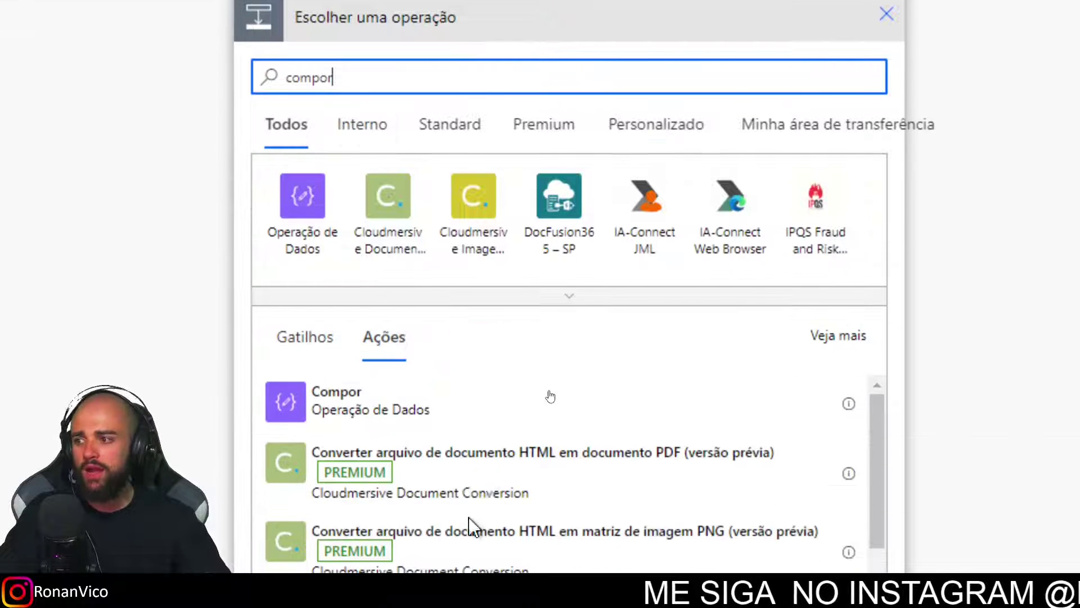
{"action": "left_click", "coordinate": [473, 416]}
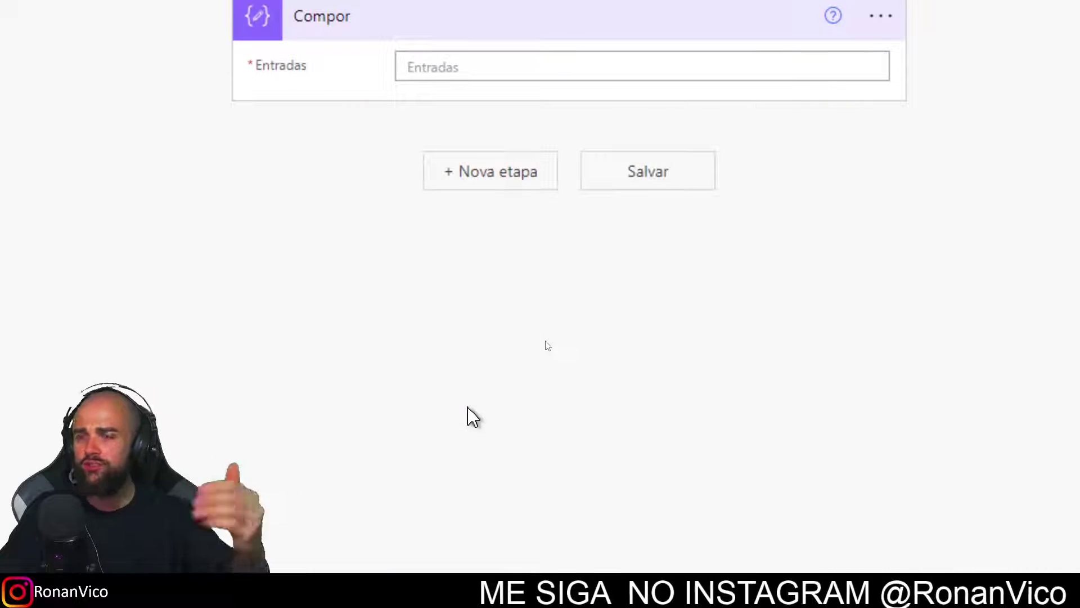
{"action": "left_click", "coordinate": [543, 66]}
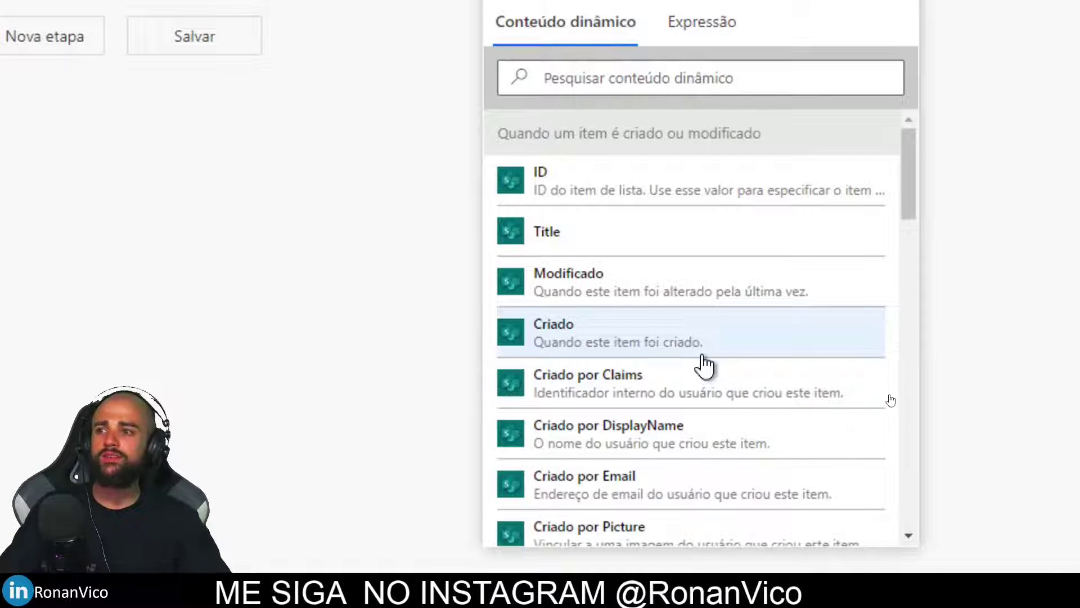
{"action": "left_click", "coordinate": [705, 367]}
{"action": "key", "text": "Return"}
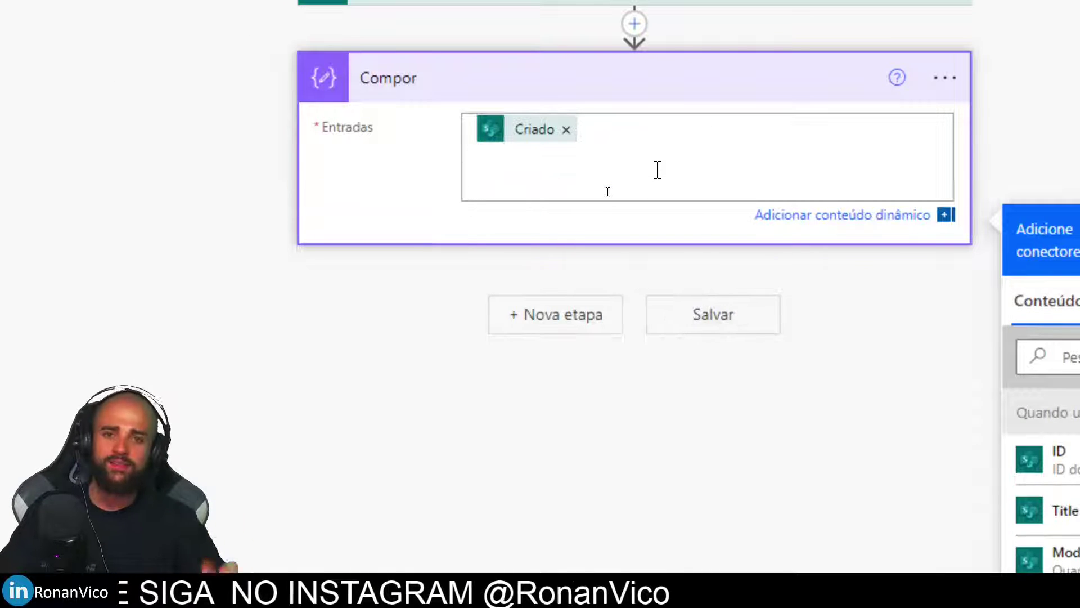
- Insert the trigger's Modificado value below Criado in the Compor inputs and save the flow
{"action": "scroll", "coordinate": [740, 441], "scroll_direction": "down", "scroll_amount": 7}
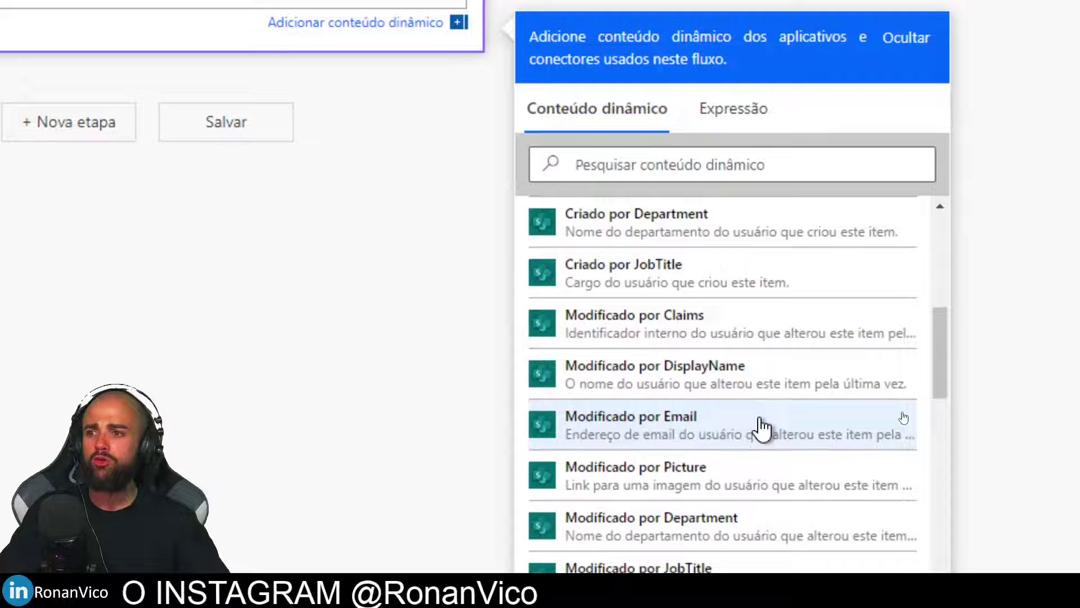
{"action": "scroll", "coordinate": [756, 422], "scroll_direction": "down", "scroll_amount": 6}
{"action": "left_click", "coordinate": [684, 161]}
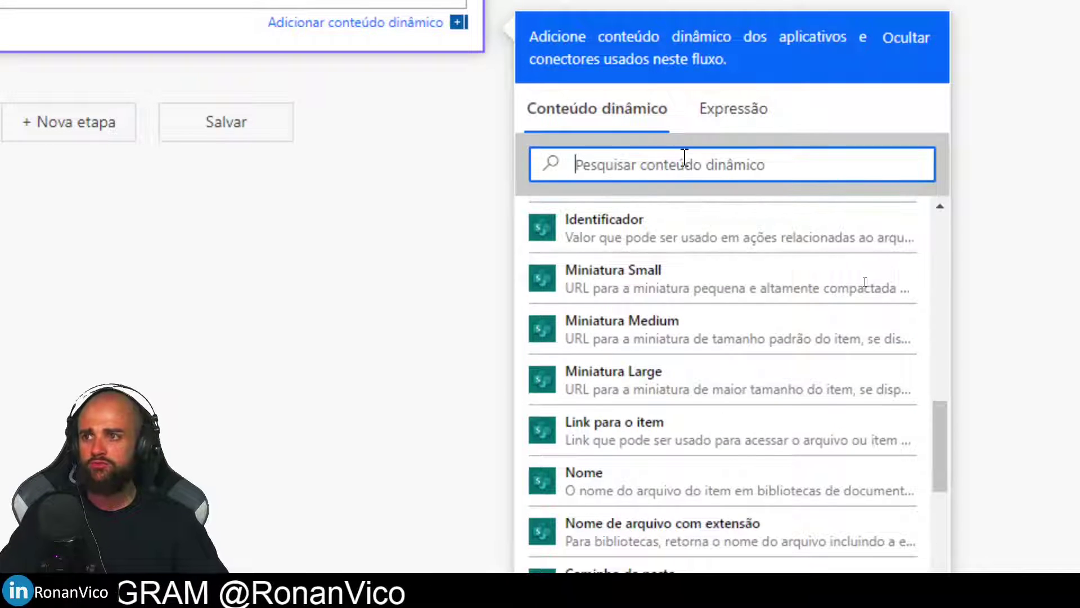
{"action": "type", "text": "modifi"}
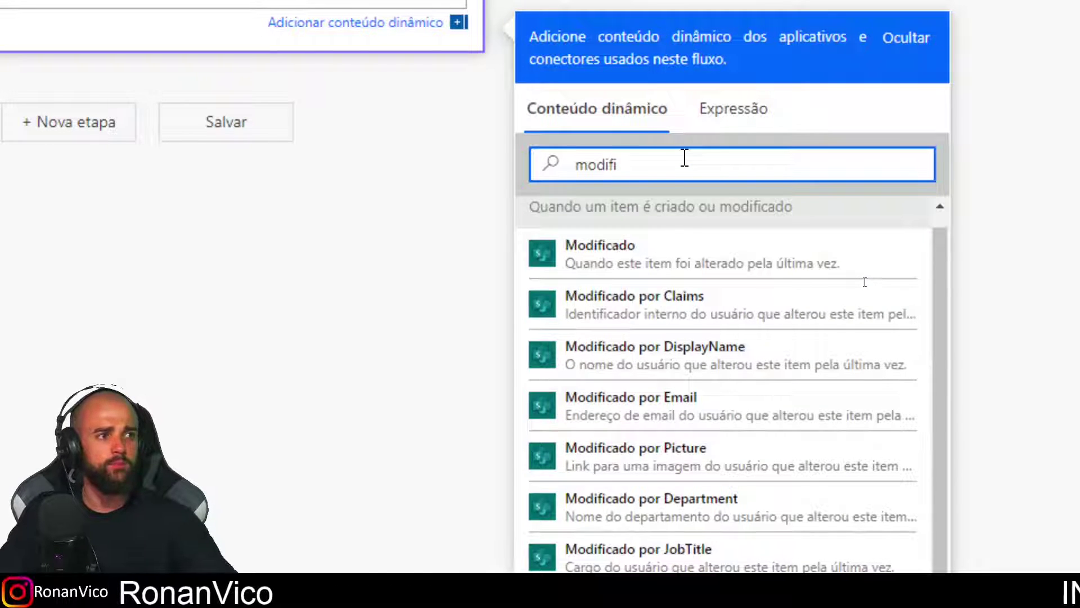
{"action": "left_click", "coordinate": [672, 270]}
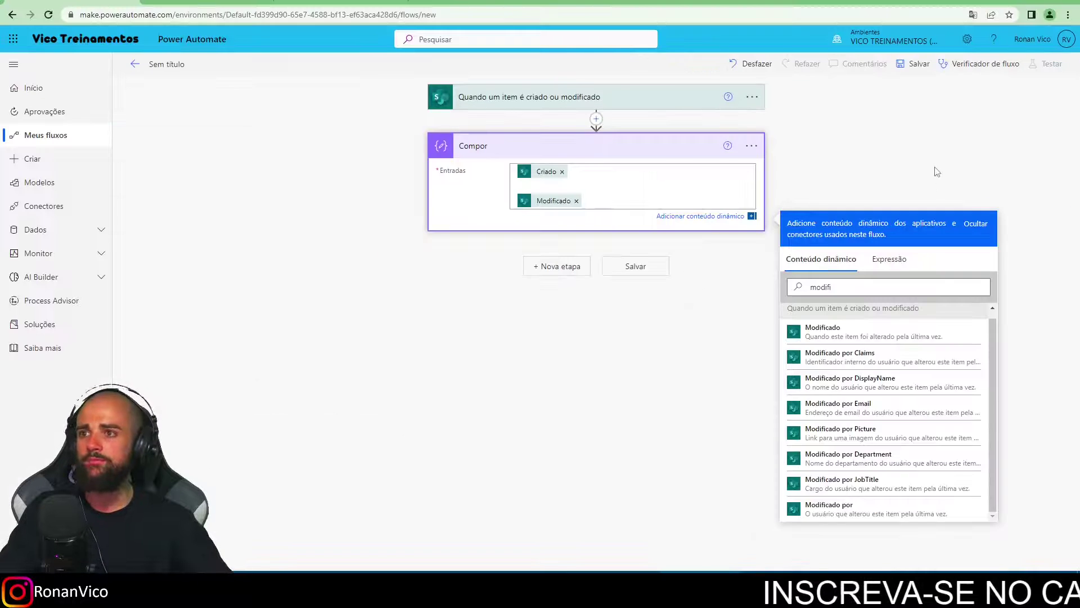
{"action": "left_click", "coordinate": [935, 171]}
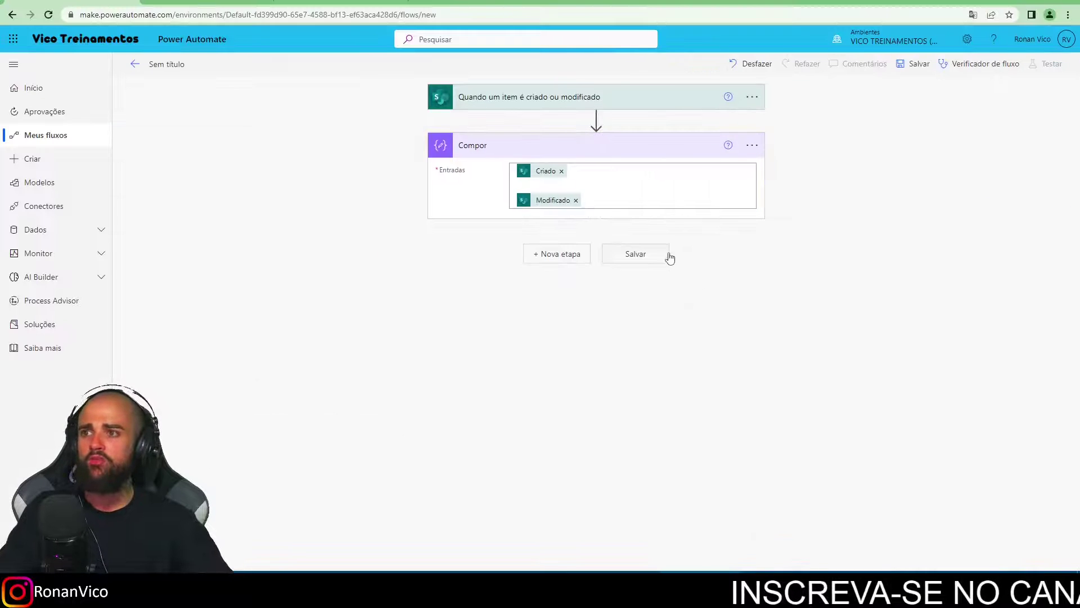
{"action": "left_click", "coordinate": [914, 68]}
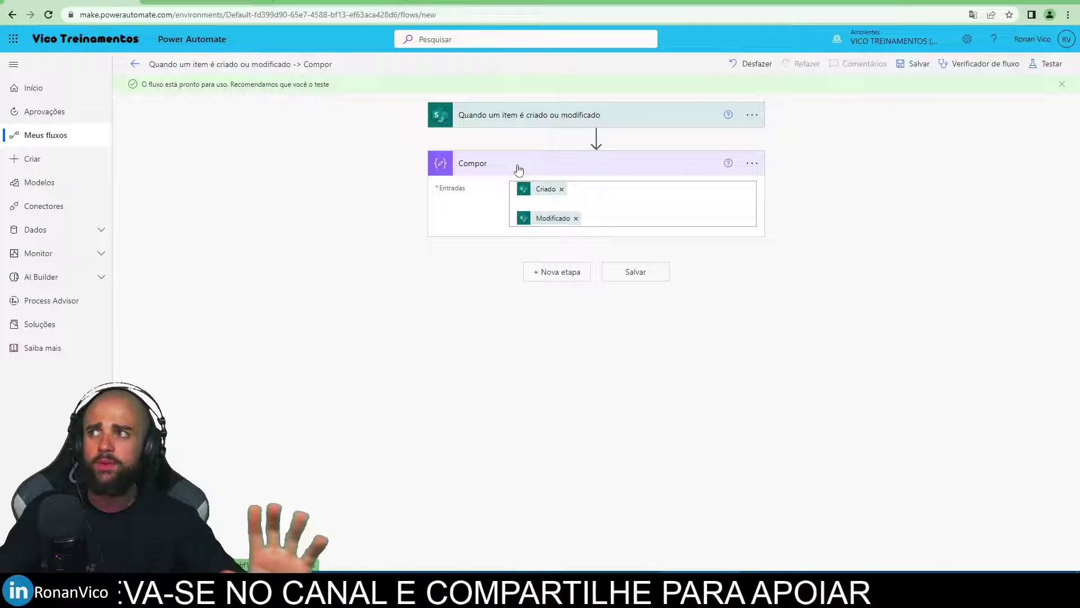
- Switch to the TB_EXEMPLO list in SharePoint and add a new item titled PERA
{"action": "key", "text": "ctrl+Tab"}
{"action": "left_click", "coordinate": [198, 111]}
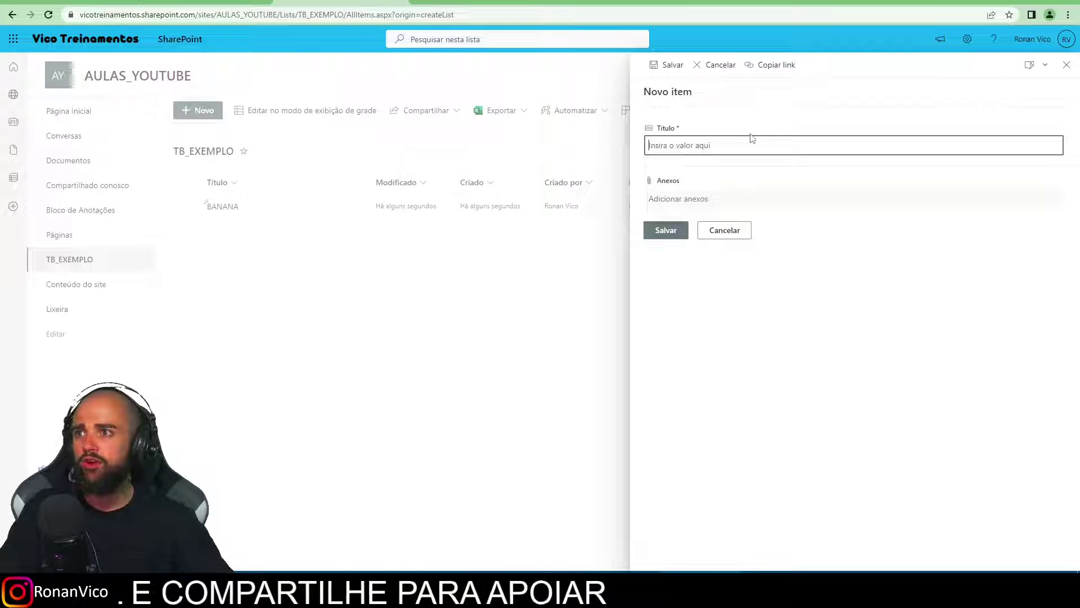
{"action": "left_click", "coordinate": [655, 233]}
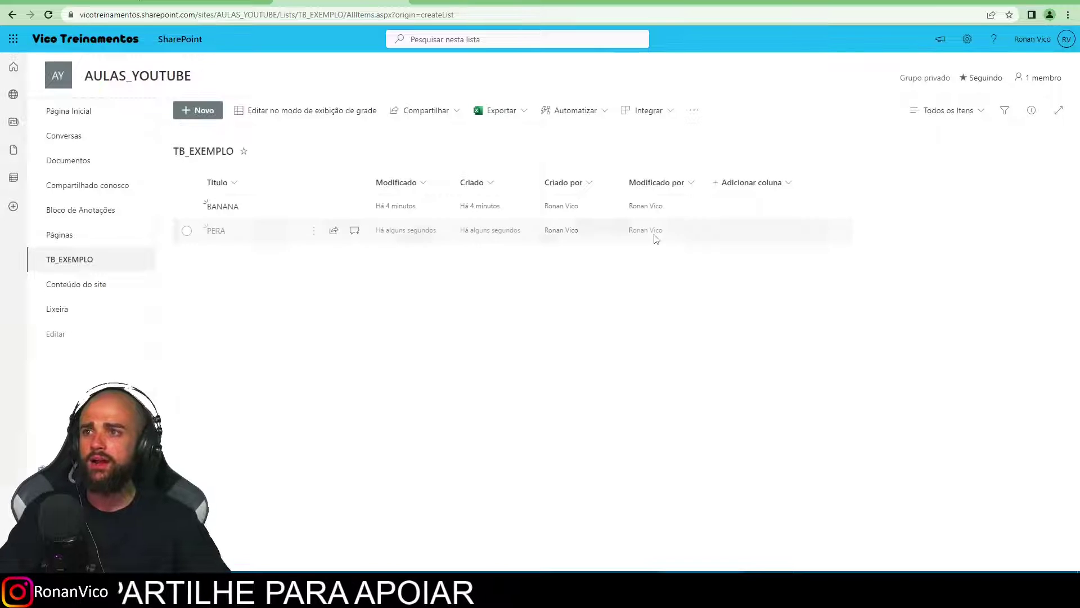
- Return to Power Automate, examine the Compor inputs and outputs in the flow's latest run, and reopen the flow for editing
{"action": "left_click", "coordinate": [73, 1]}
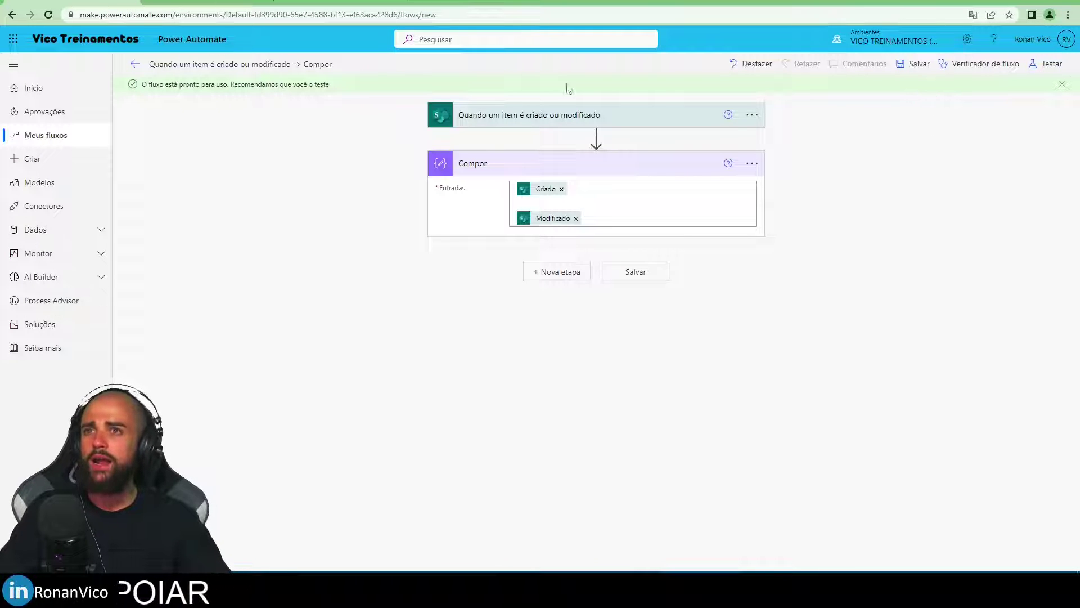
{"action": "left_click", "coordinate": [137, 65]}
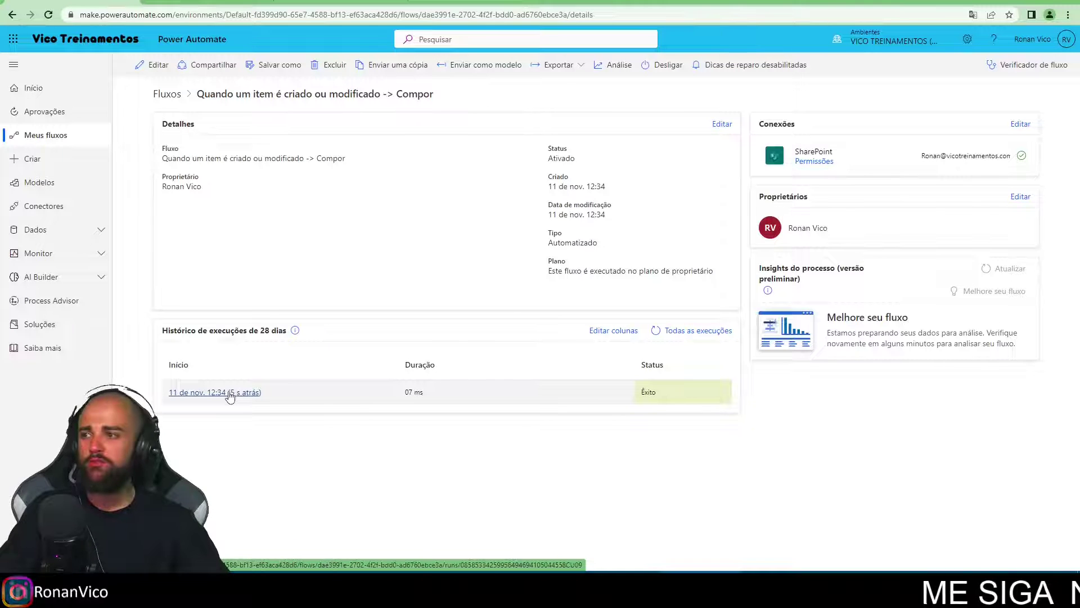
{"action": "left_click", "coordinate": [230, 397]}
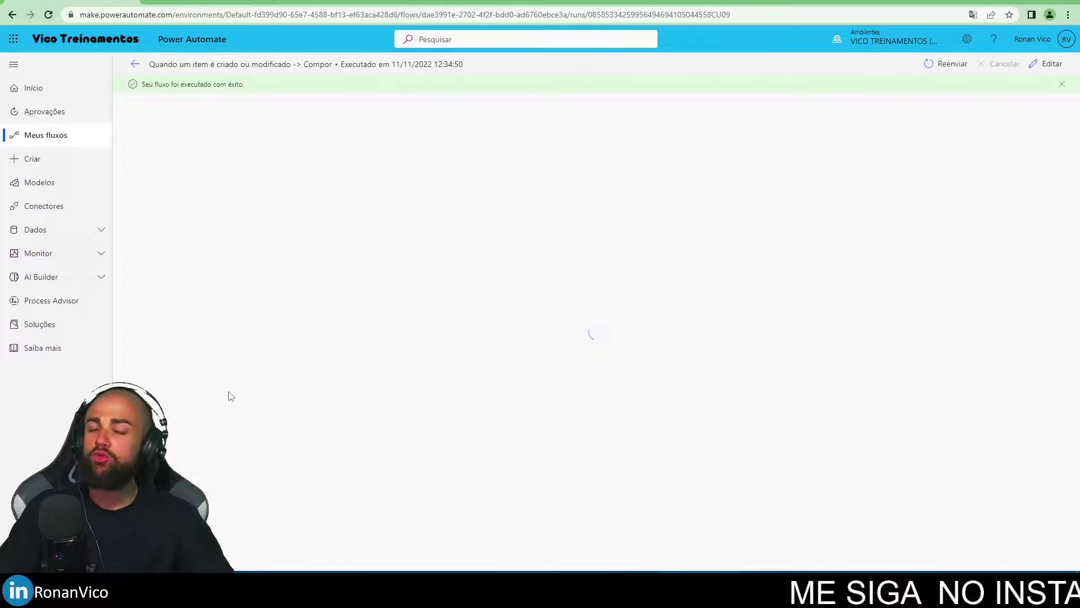
{"action": "left_click", "coordinate": [661, 179]}
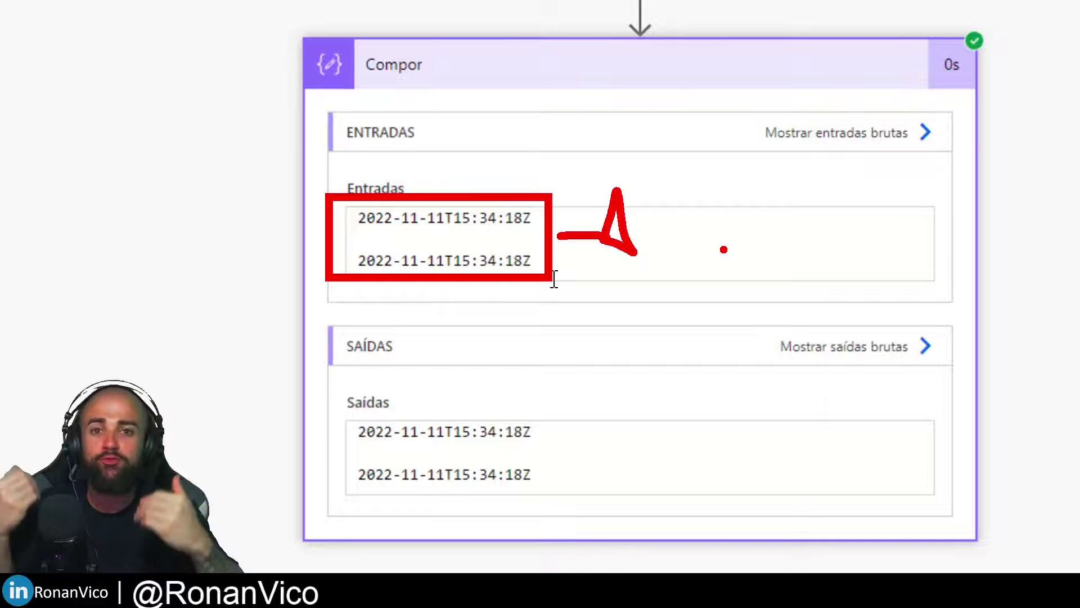
{"action": "key", "text": "Escape"}
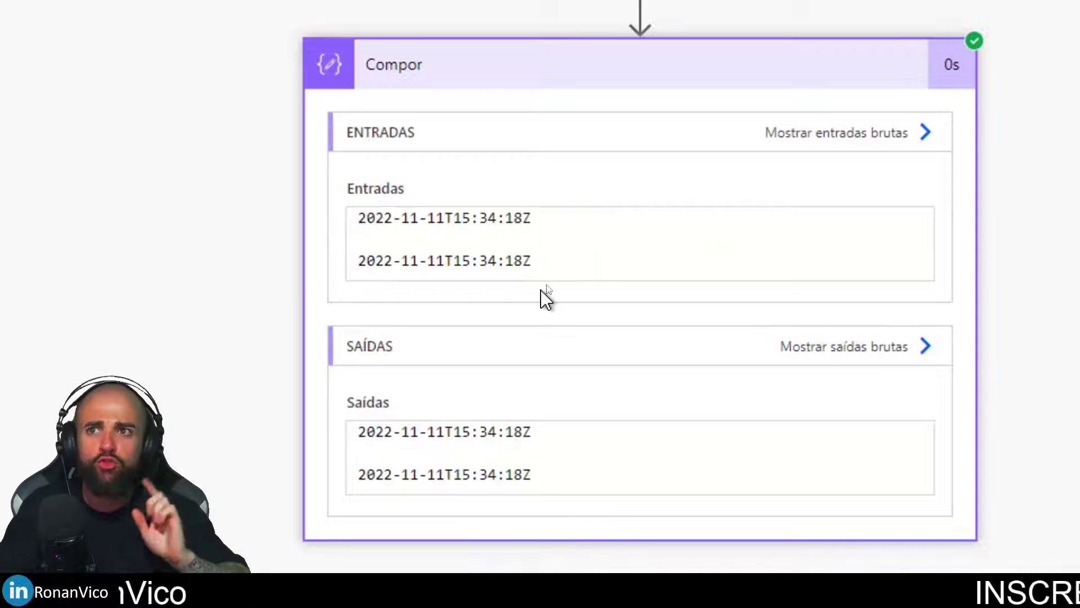
{"action": "key", "text": "Escape"}
{"action": "left_click", "coordinate": [1059, 82]}
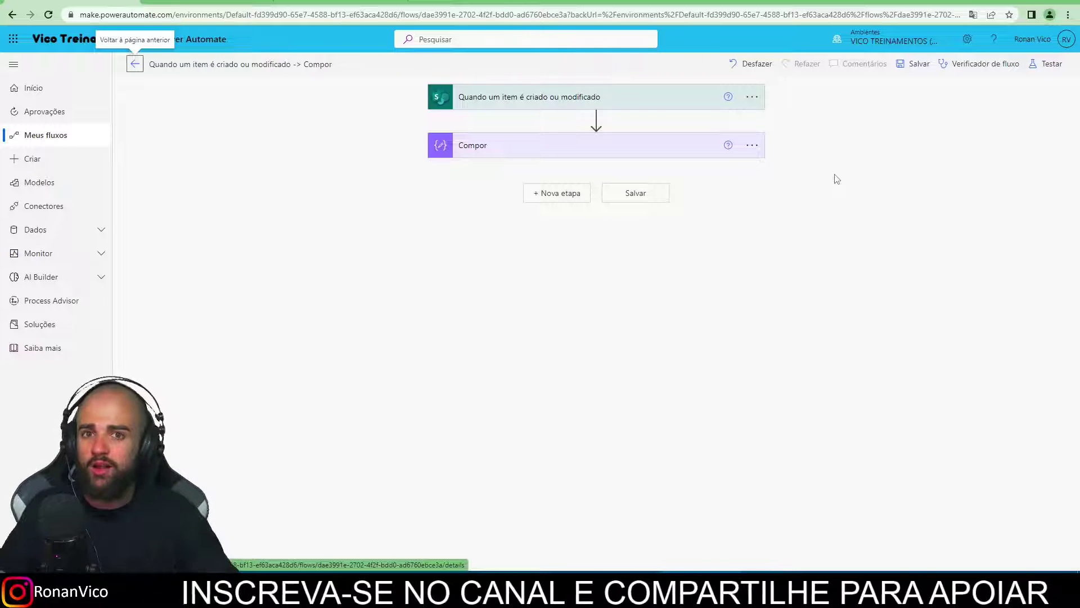
- Add a Condição control action as a new step below Compor
{"action": "left_click", "coordinate": [541, 198]}
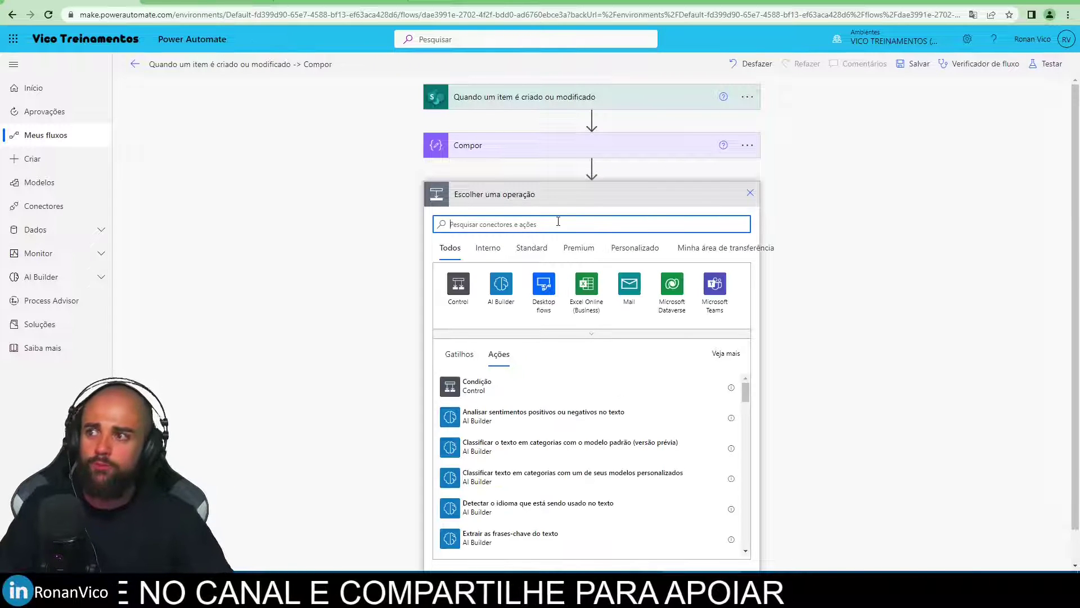
{"action": "type", "text": "condi"}
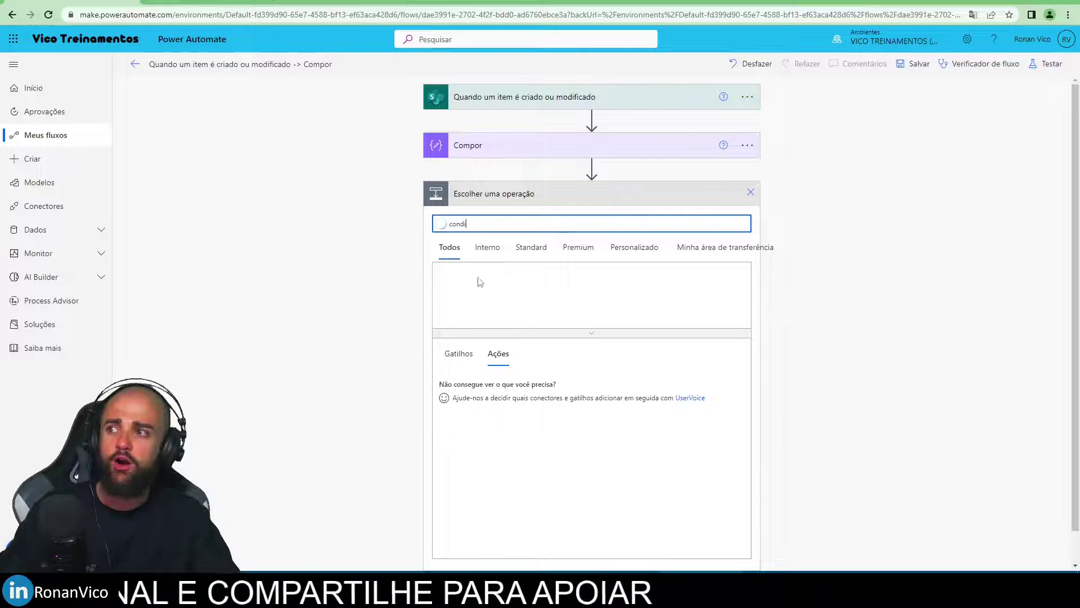
{"action": "left_click", "coordinate": [552, 301]}
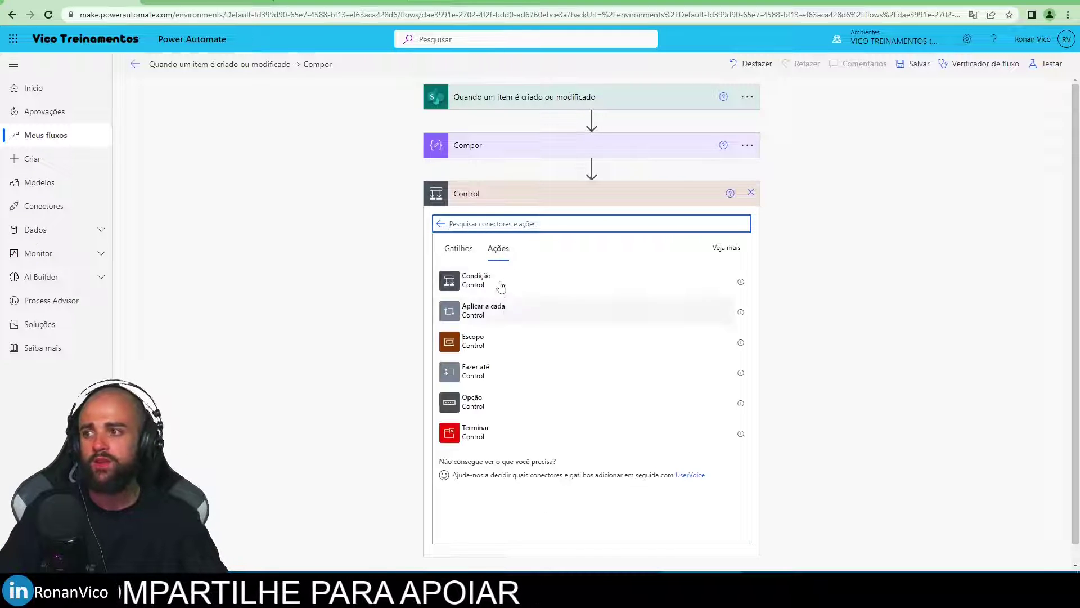
{"action": "left_click", "coordinate": [500, 283]}
- Start an equals( expression for the condition's first value, with the trigger's Criado value as its first argument
{"action": "left_click", "coordinate": [489, 231]}
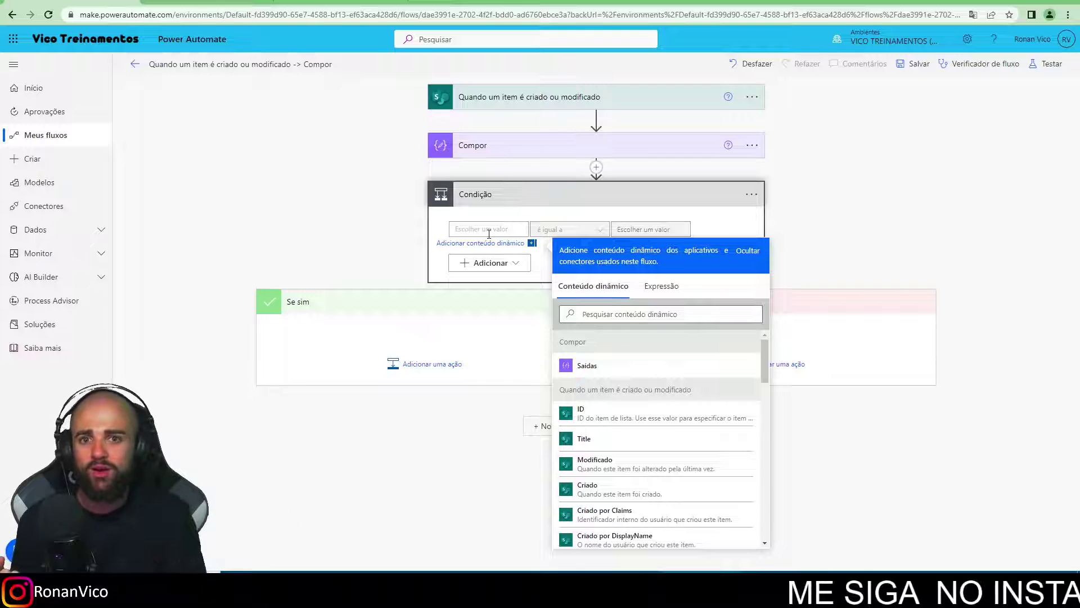
{"action": "left_click", "coordinate": [662, 286]}
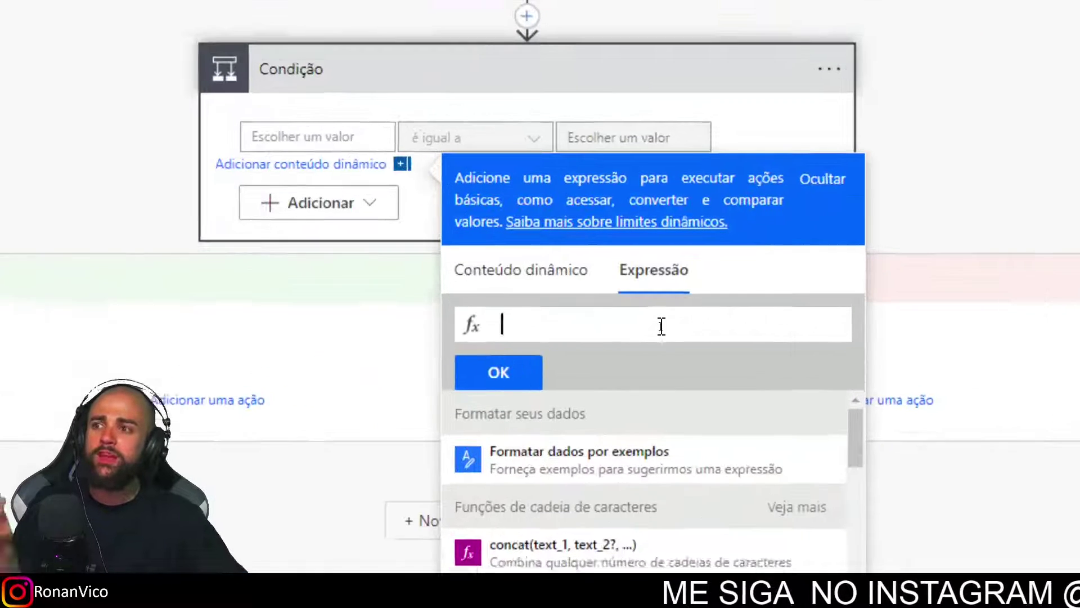
{"action": "type", "text": "equals("}
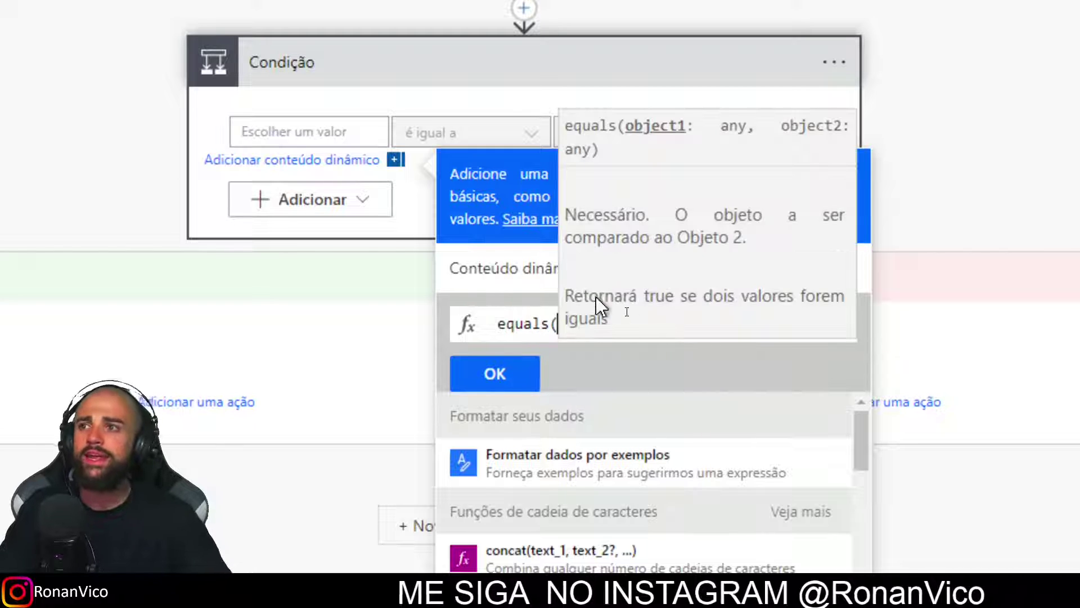
{"action": "left_click", "coordinate": [539, 281]}
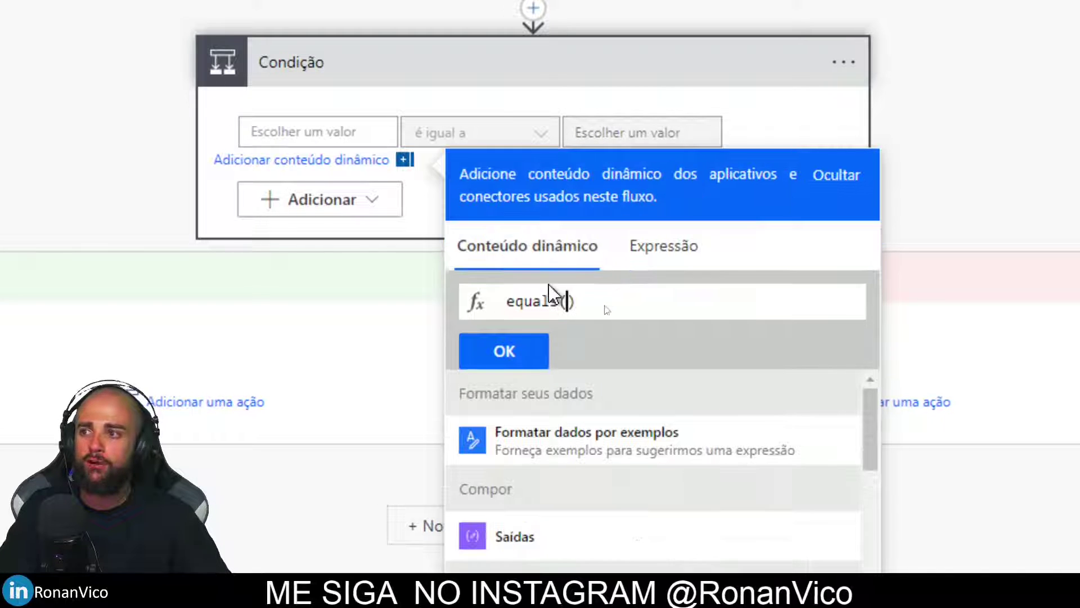
{"action": "scroll", "coordinate": [712, 434], "scroll_direction": "down", "scroll_amount": 10}
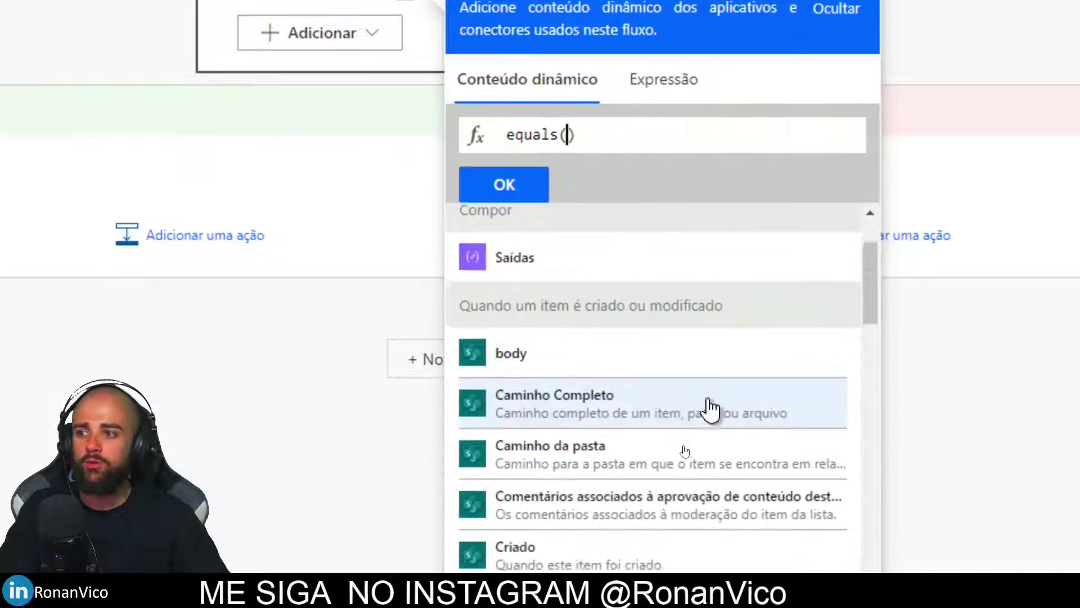
{"action": "scroll", "coordinate": [615, 374], "scroll_direction": "up", "scroll_amount": 5}
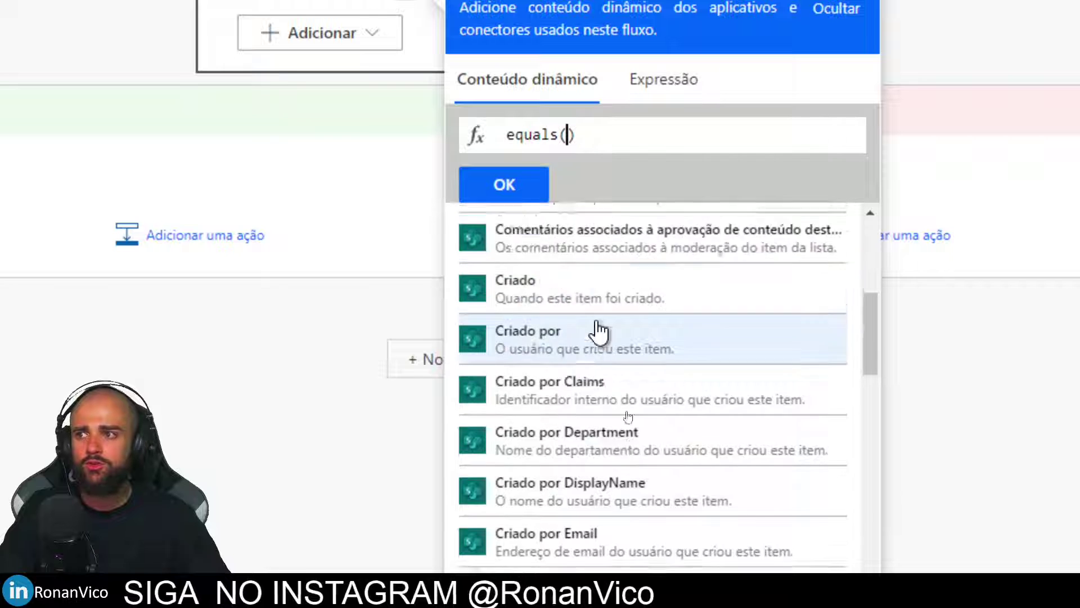
{"action": "left_click", "coordinate": [595, 332]}
{"action": "type", "text": ","}
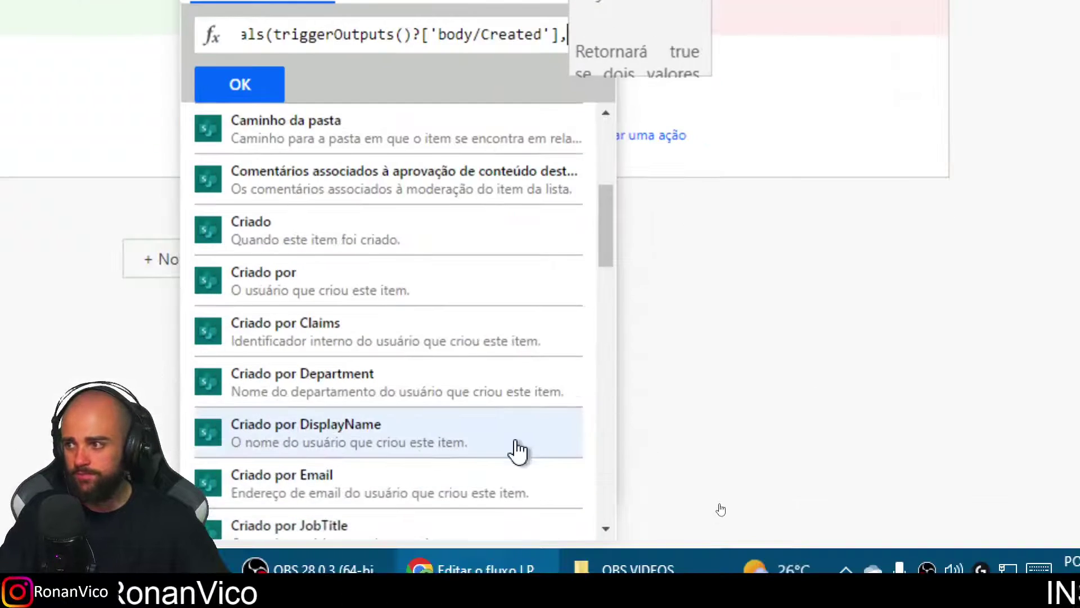
- Insert the trigger's Modificado value as the second argument of the equals expression and check both arguments
{"action": "scroll", "coordinate": [519, 451], "scroll_direction": "down", "scroll_amount": 5}
{"action": "scroll", "coordinate": [488, 362], "scroll_direction": "down", "scroll_amount": 8}
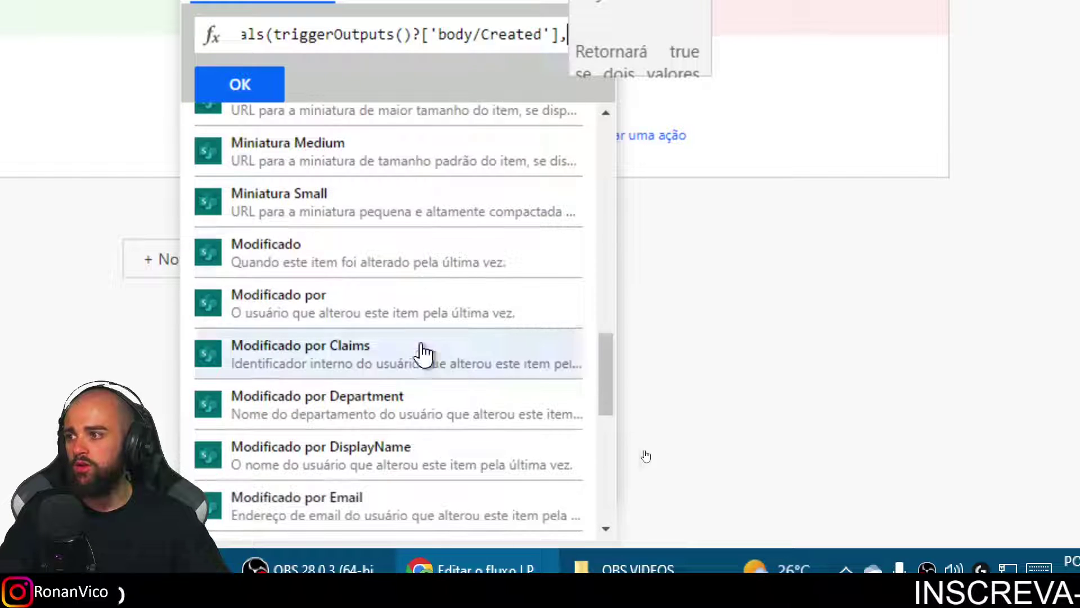
{"action": "left_click", "coordinate": [337, 248]}
{"action": "left_click_drag", "start_coordinate": [264, 298], "coordinate": [269, 299]}
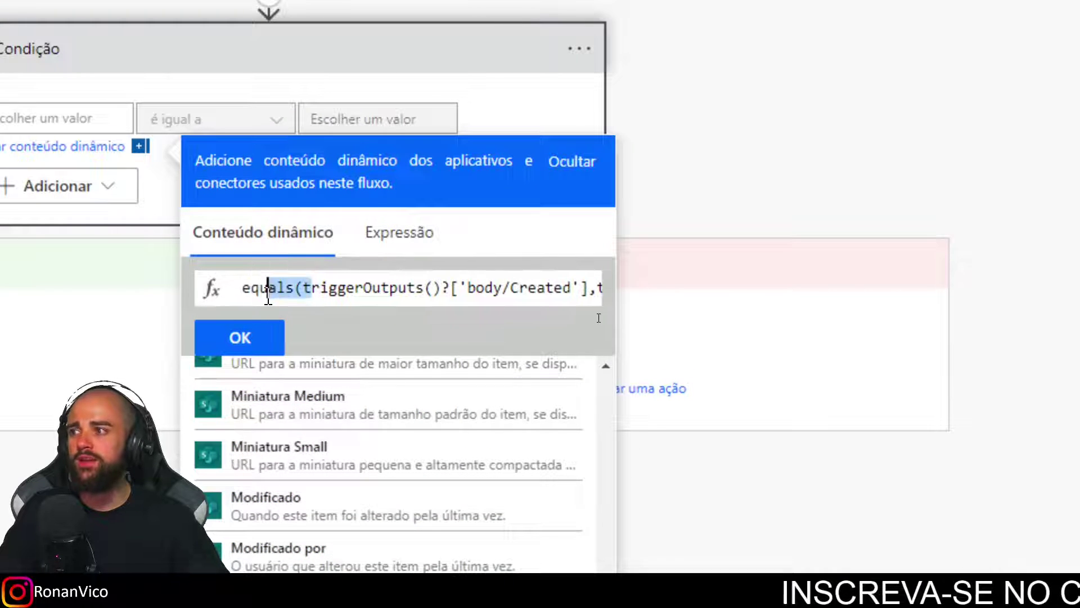
{"action": "double_click", "coordinate": [540, 289]}
{"action": "left_click_drag", "start_coordinate": [560, 289], "coordinate": [622, 296]}
{"action": "double_click", "coordinate": [524, 287]}
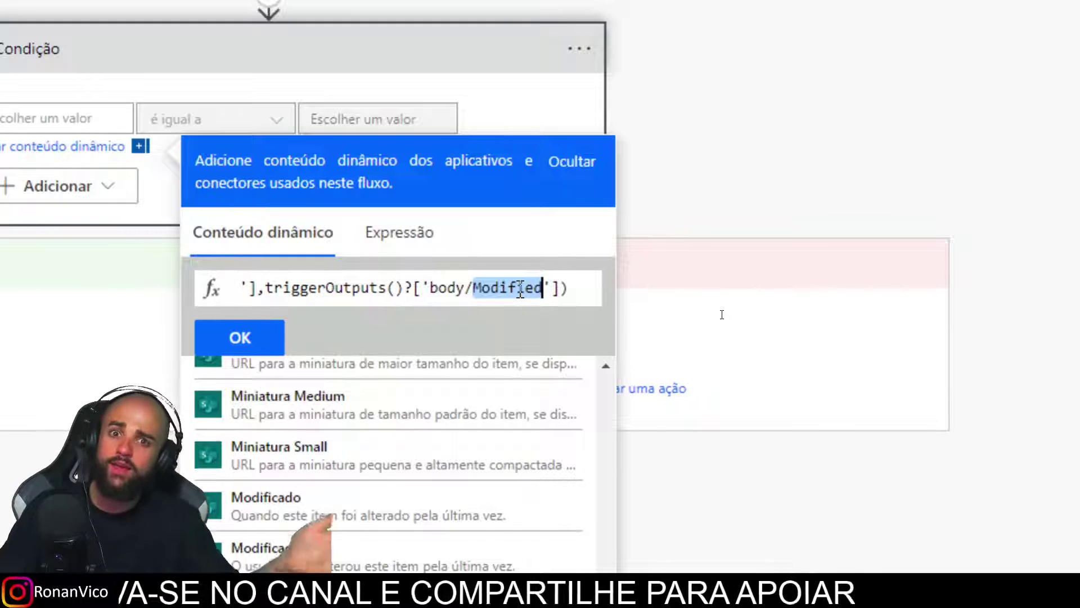
- Wrap the equals expression in not( ) and insert it as the condition's first value
{"action": "key", "text": "Home"}
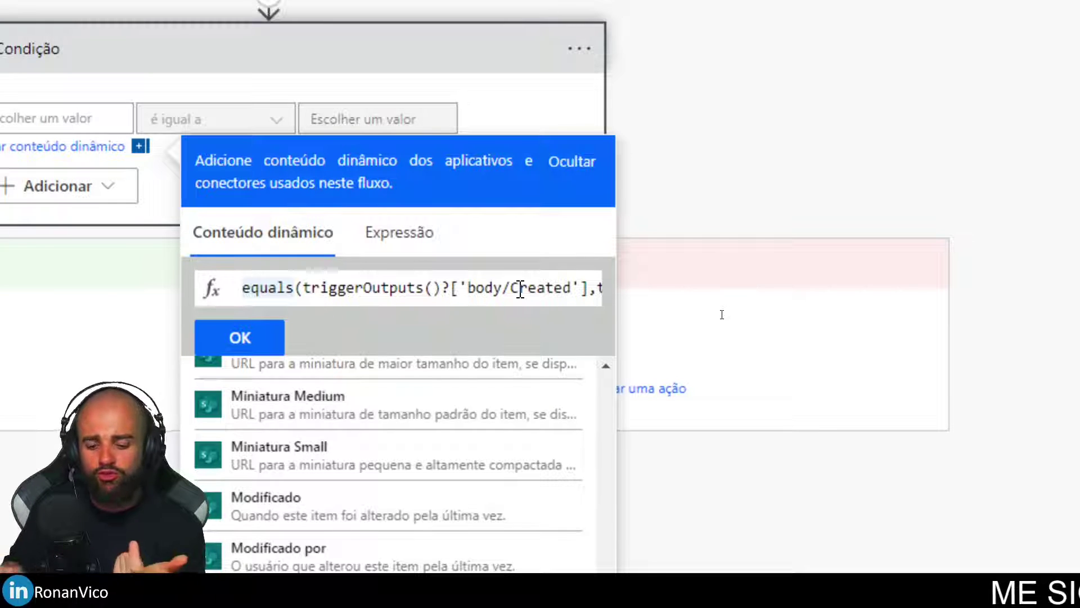
{"action": "type", "text": "ot("}
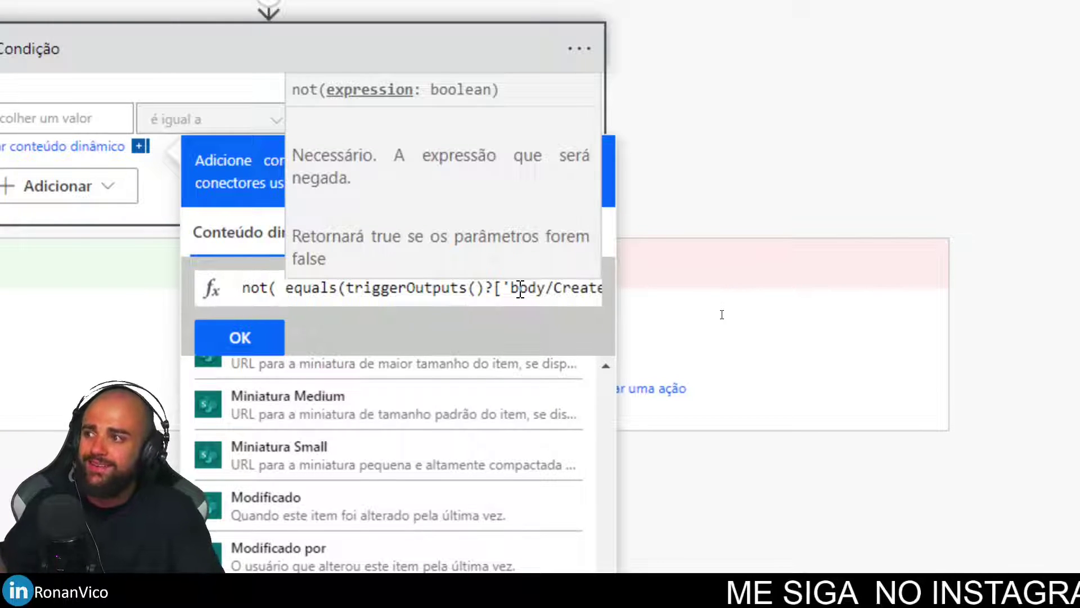
{"action": "key", "text": "End"}
{"action": "type", "text": ")"}
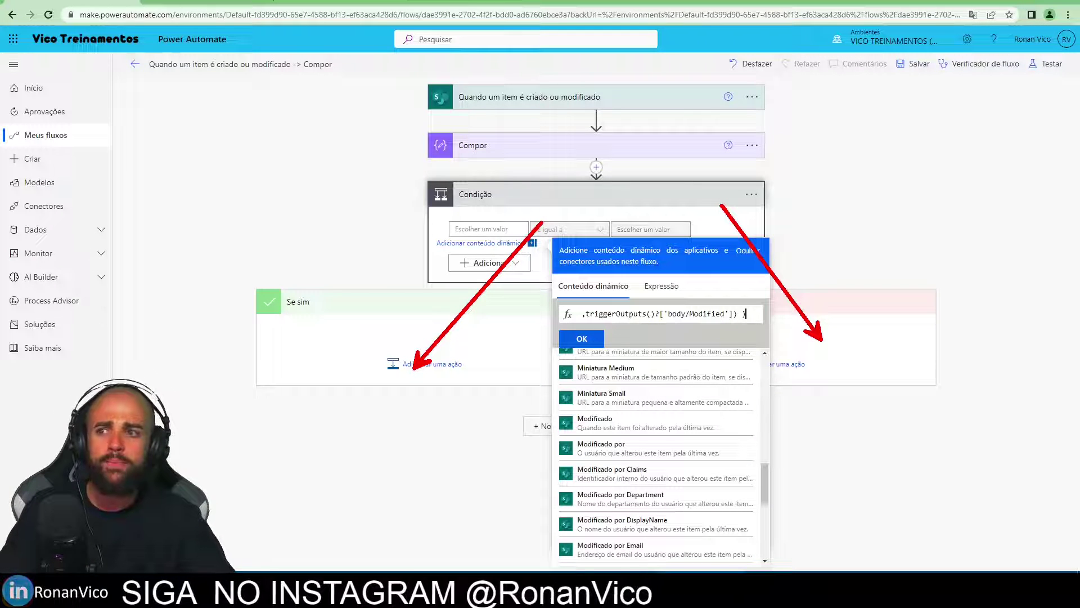
{"action": "key", "text": "Home"}
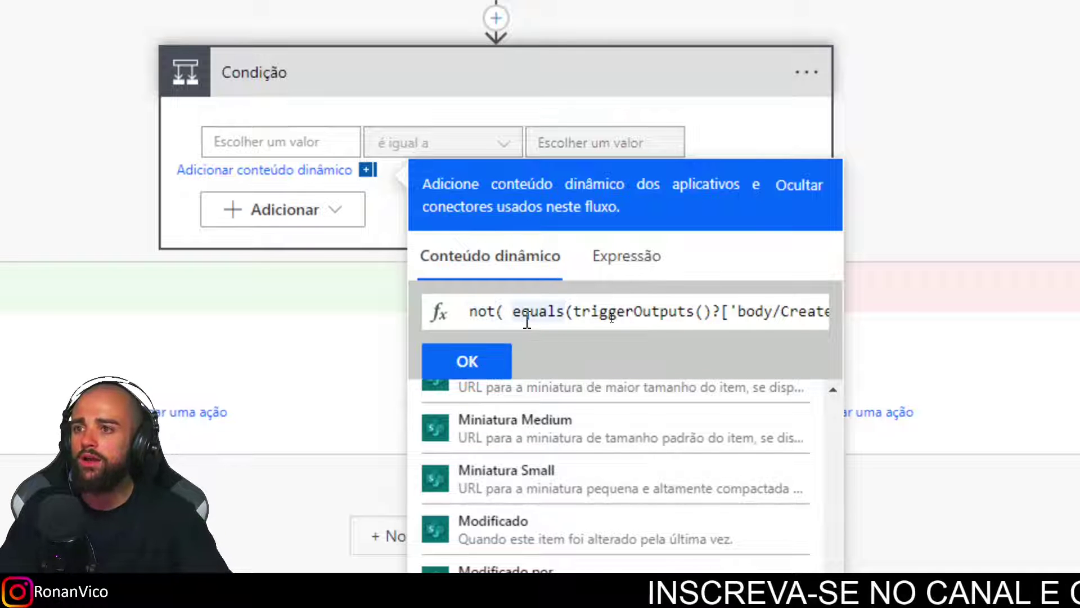
{"action": "key", "text": "End"}
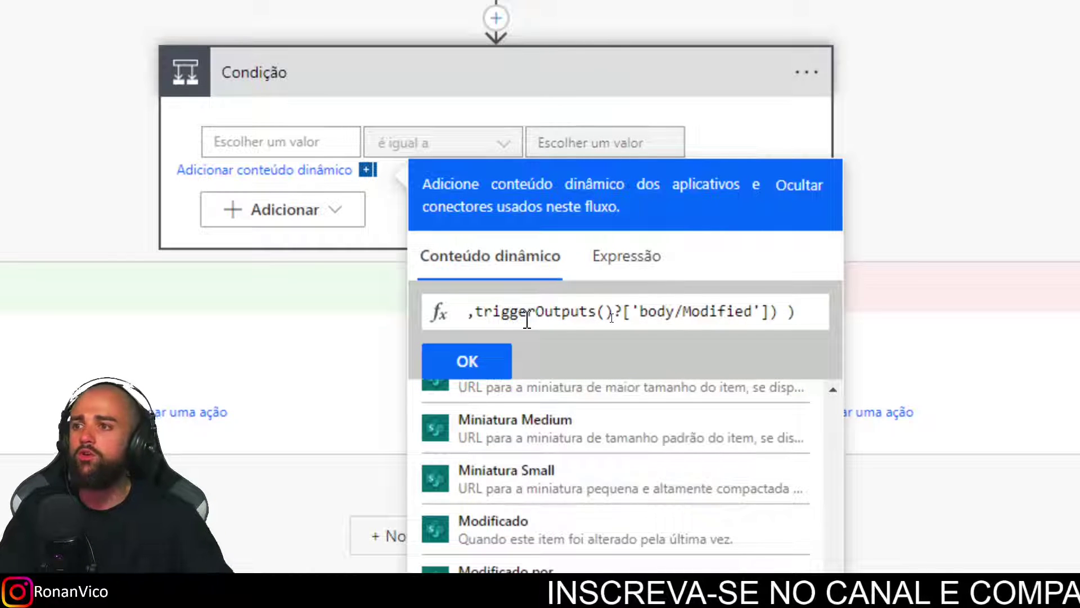
{"action": "left_click", "coordinate": [475, 363]}
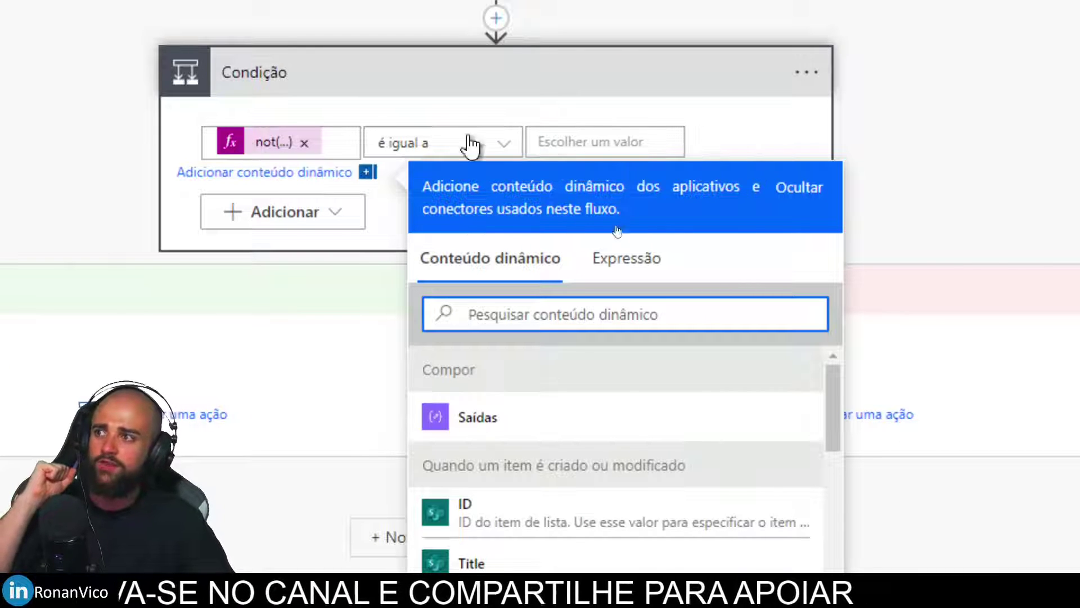
- Set the condition's comparison value to the expression true
{"action": "left_click", "coordinate": [632, 137]}
{"action": "type", "text": "t"}
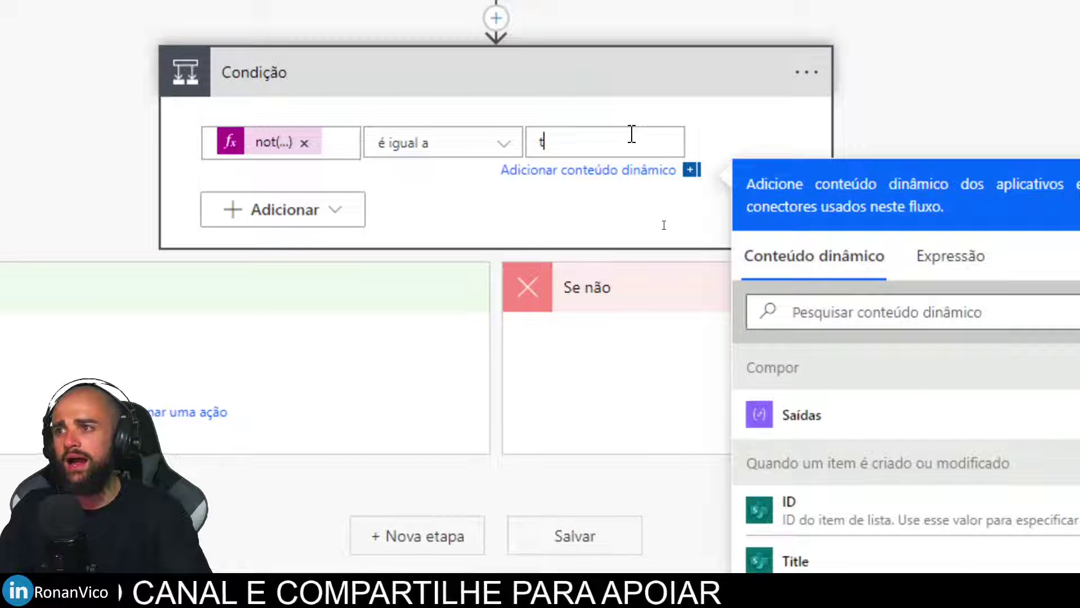
{"action": "key", "text": "BackSpace"}
{"action": "left_click", "coordinate": [951, 256]}
{"action": "left_click", "coordinate": [877, 332]}
{"action": "type", "text": "true"}
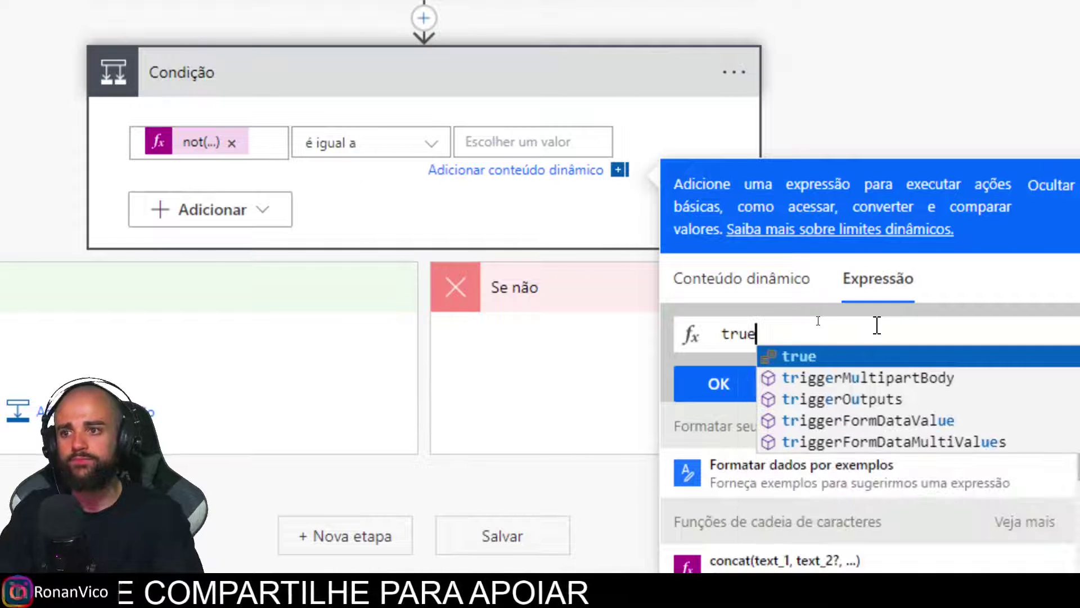
{"action": "left_click", "coordinate": [712, 383]}
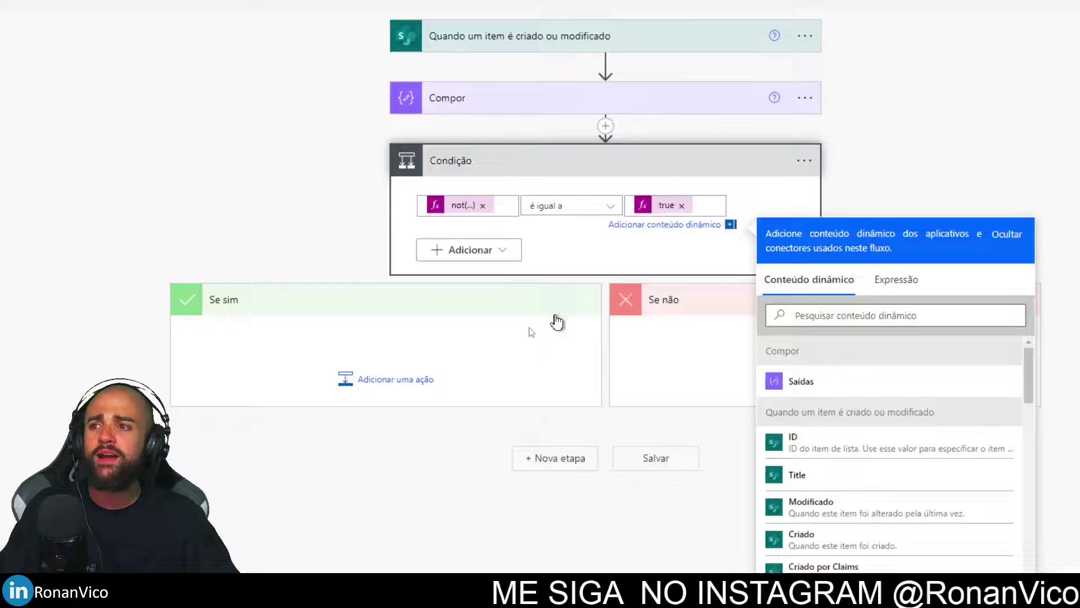
{"action": "left_click", "coordinate": [216, 300]}
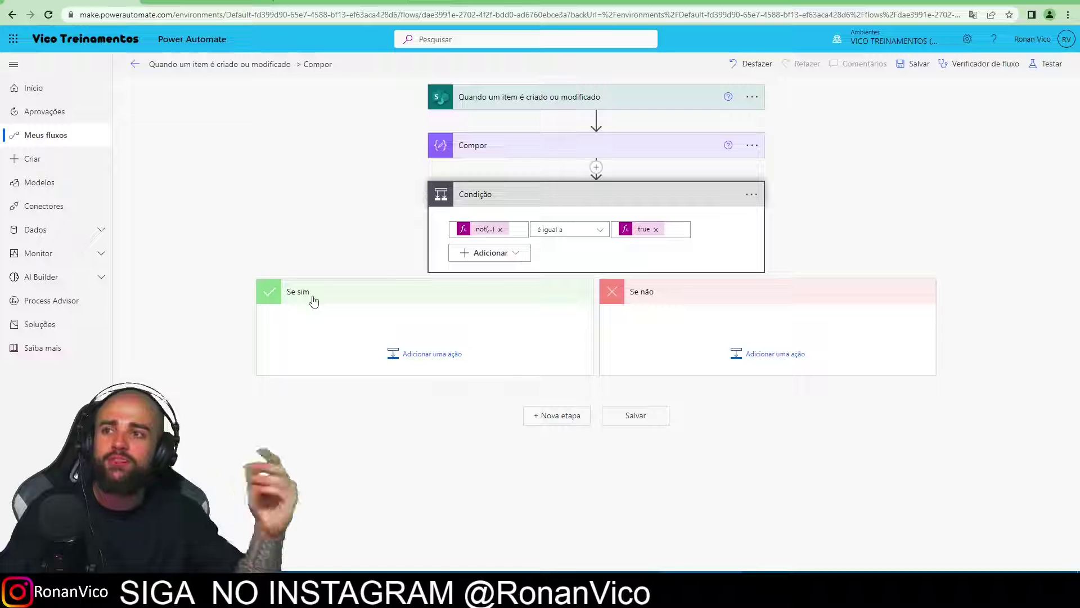
- Add a Compor action from Operação de Dados inside the condition's Se sim branch
{"action": "left_click", "coordinate": [410, 354]}
{"action": "type", "text": "compor"}
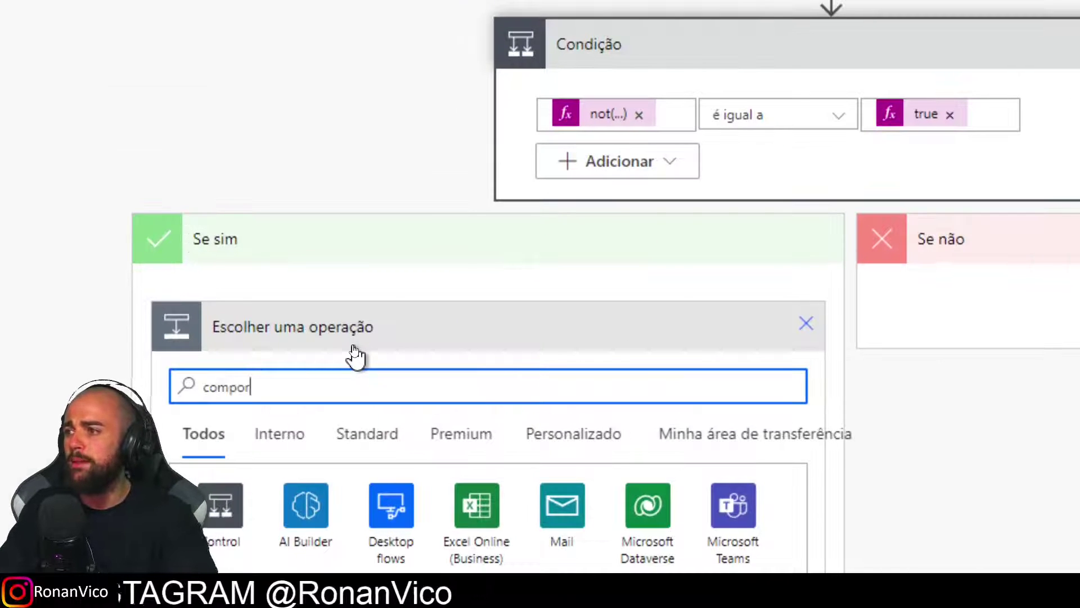
{"action": "scroll", "coordinate": [356, 355], "scroll_direction": "down", "scroll_amount": 2}
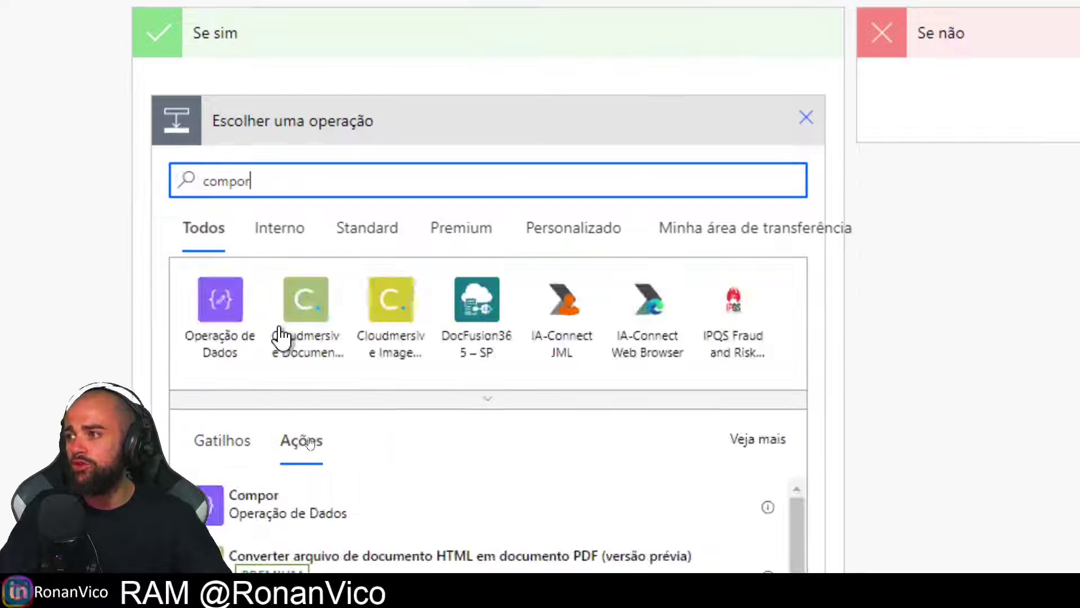
{"action": "left_click", "coordinate": [260, 506]}
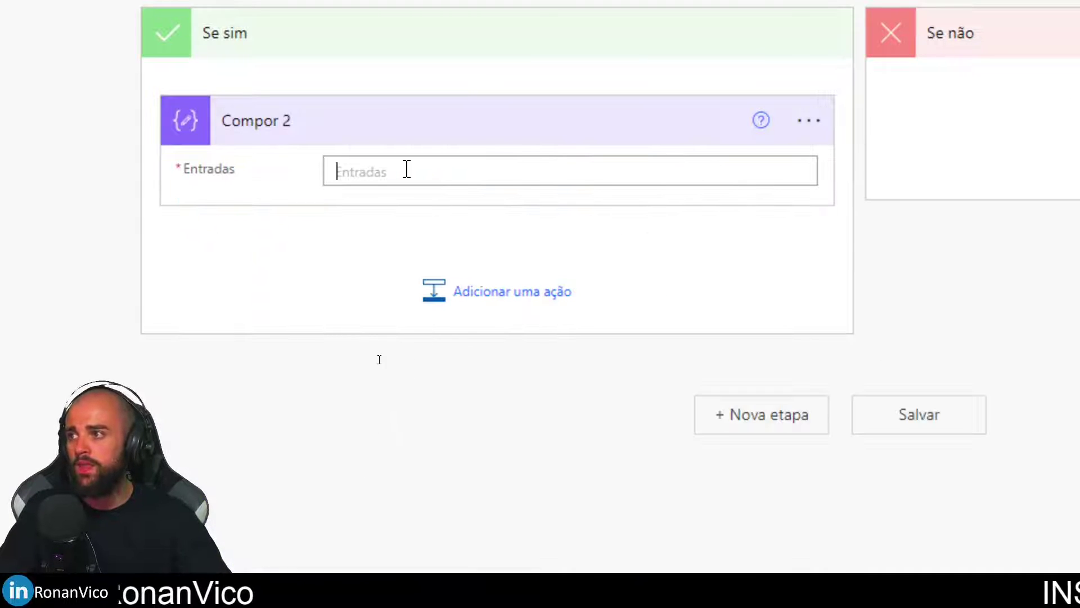
- Enter "Foi apenas MODIFICADO, DATAS DIFERENTES" in the Se sim branch's Compor inputs, followed by a line break
{"action": "type", "text": "Foi apenas"}
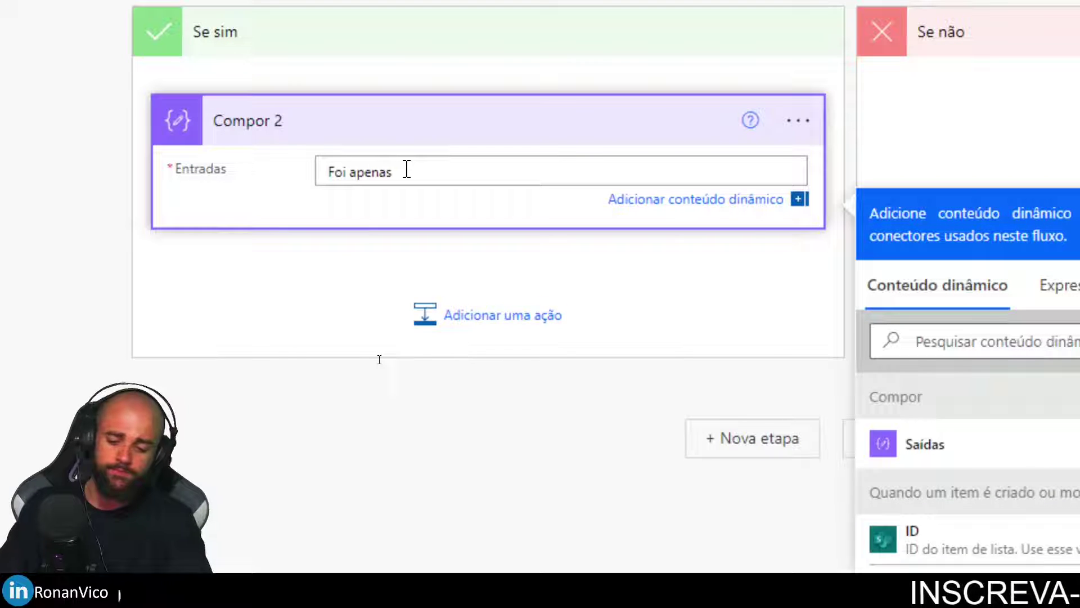
{"action": "type", "text": " MODIFICADO, DATAS DIFER"}
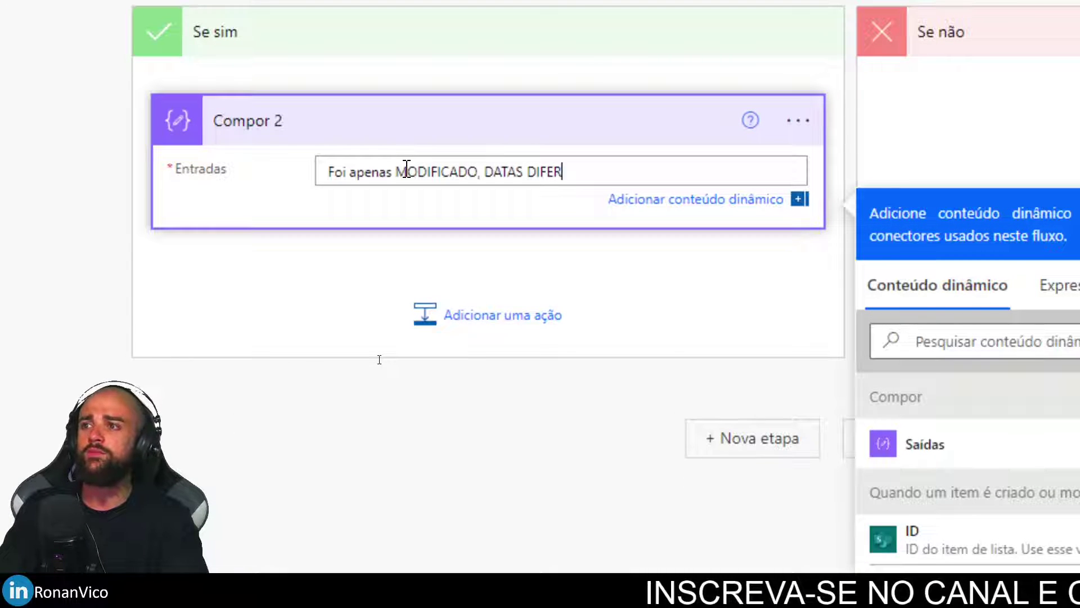
{"action": "type", "text": "ENTES"}
{"action": "key", "text": "Return"}
- Insert the trigger's Criado value on the second line of the inputs and label it "CRiado em :"
{"action": "scroll", "coordinate": [814, 410], "scroll_direction": "down", "scroll_amount": 2}
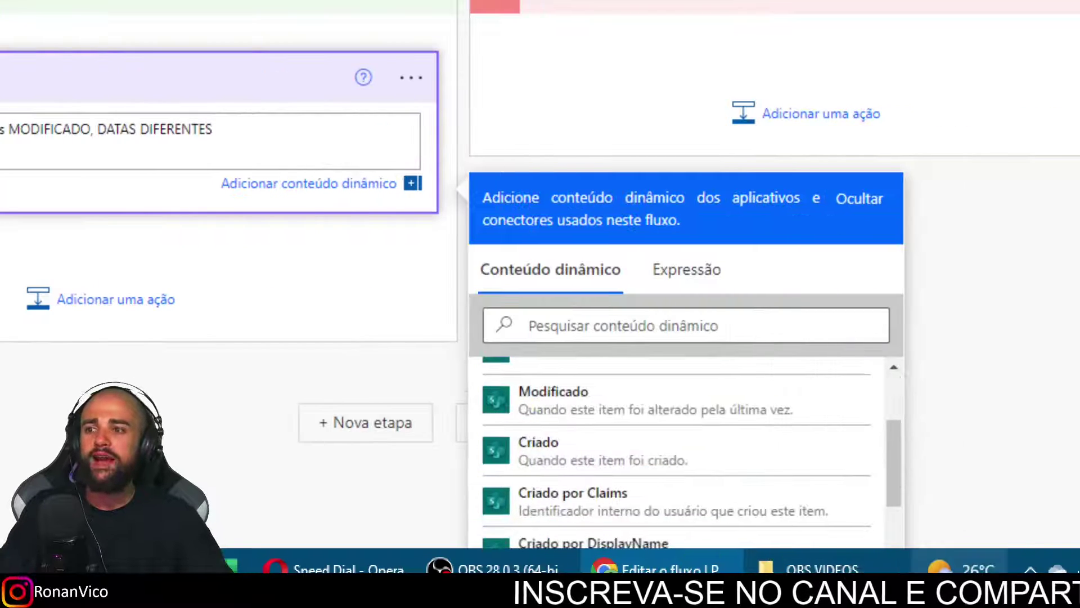
{"action": "scroll", "coordinate": [814, 411], "scroll_direction": "down", "scroll_amount": 2}
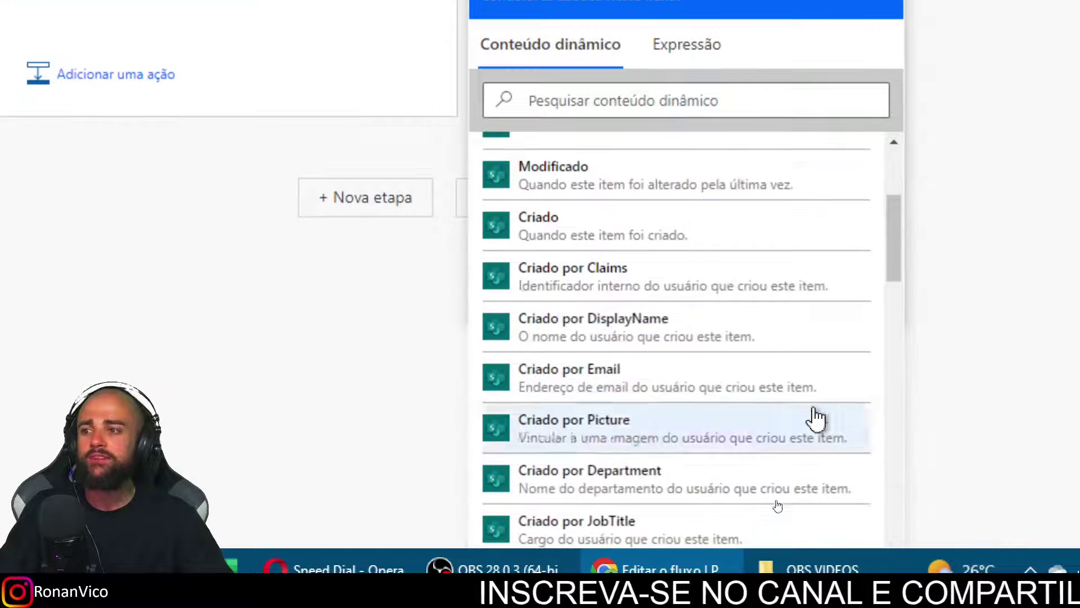
{"action": "left_click", "coordinate": [646, 239]}
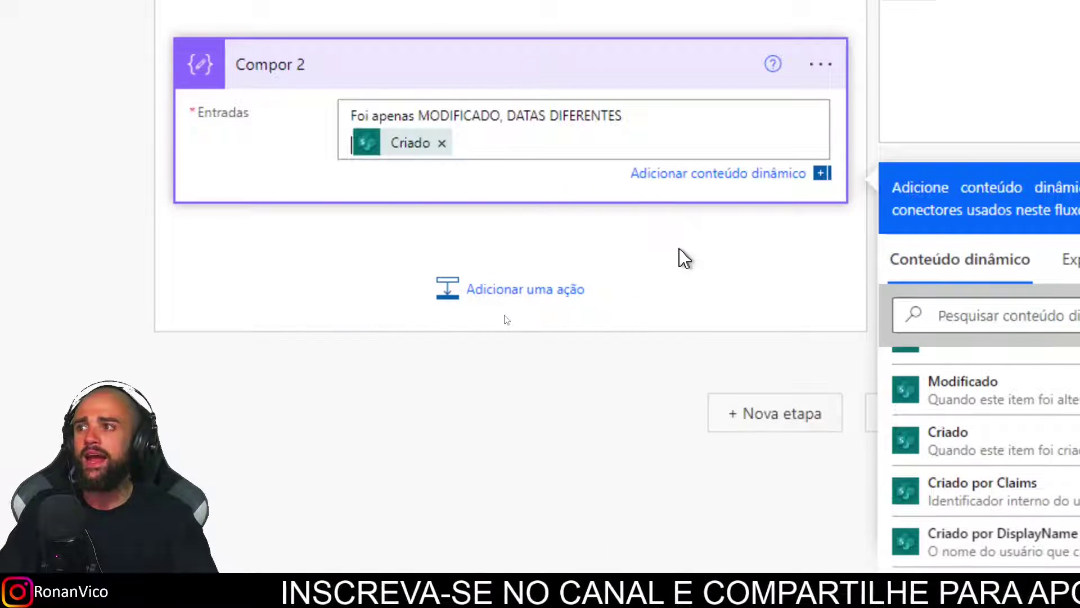
{"action": "type", "text": "CRiad"}
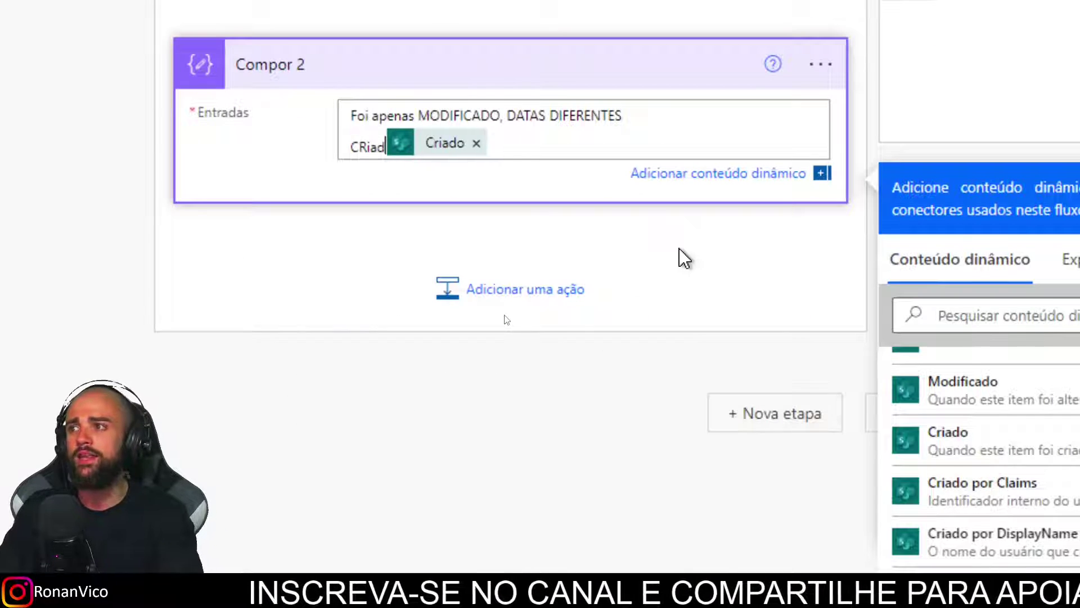
{"action": "type", "text": "o em :"}
- Add a third line labelled "Modificado em :" to the Se sim branch's Compor inputs and insert the trigger's Modificado value
{"action": "key", "text": "End"}
{"action": "key", "text": "Return"}
{"action": "type", "text": "Modificado em :"}
{"action": "scroll", "coordinate": [647, 413], "scroll_direction": "down", "scroll_amount": 5}
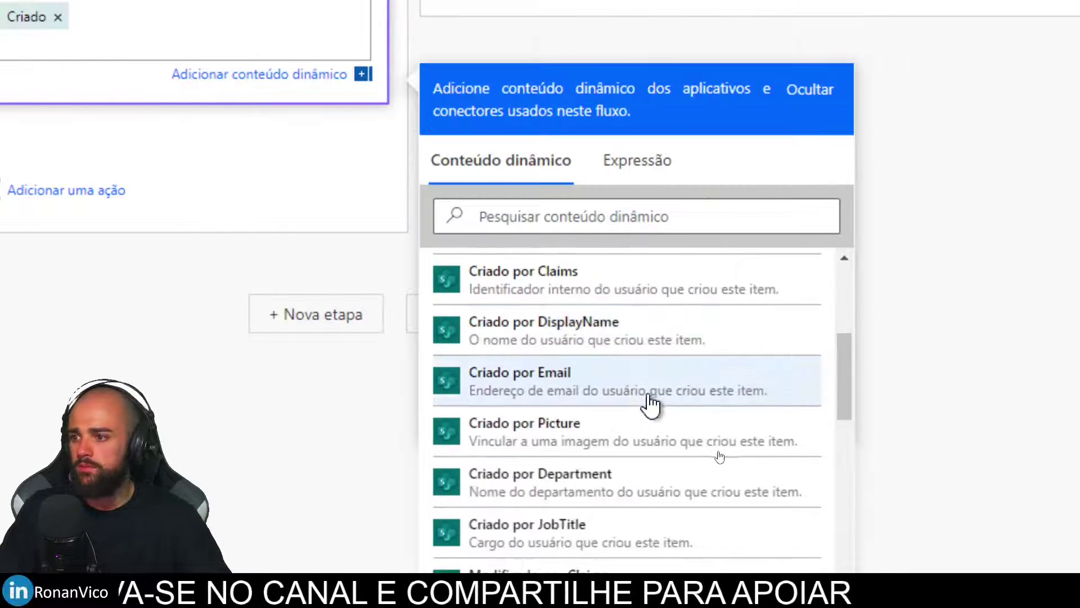
{"action": "scroll", "coordinate": [647, 427], "scroll_direction": "down", "scroll_amount": 8}
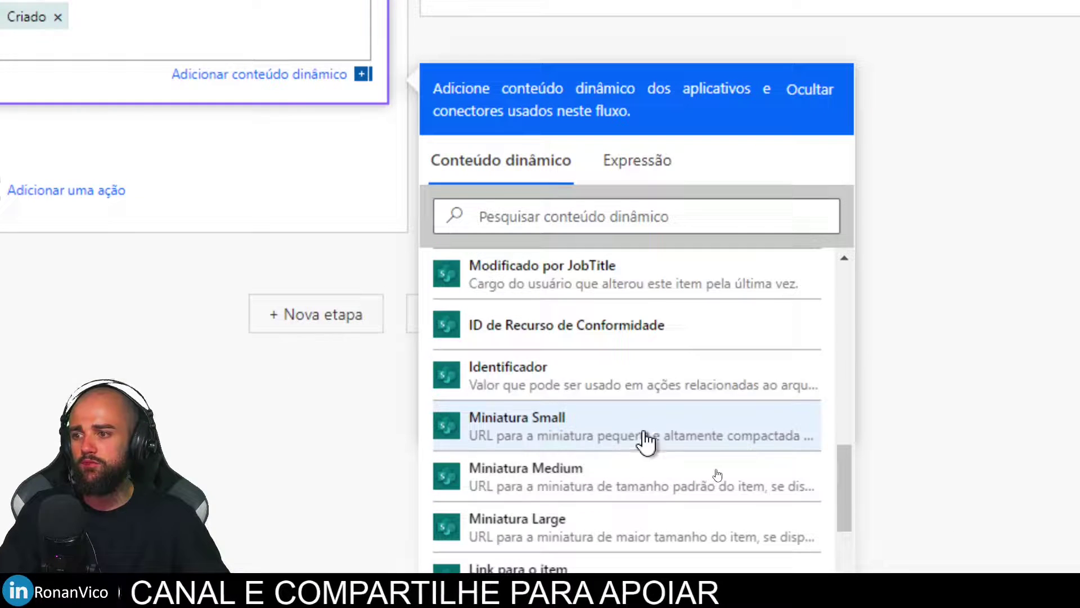
{"action": "left_click", "coordinate": [634, 208]}
{"action": "type", "text": "Modifi"}
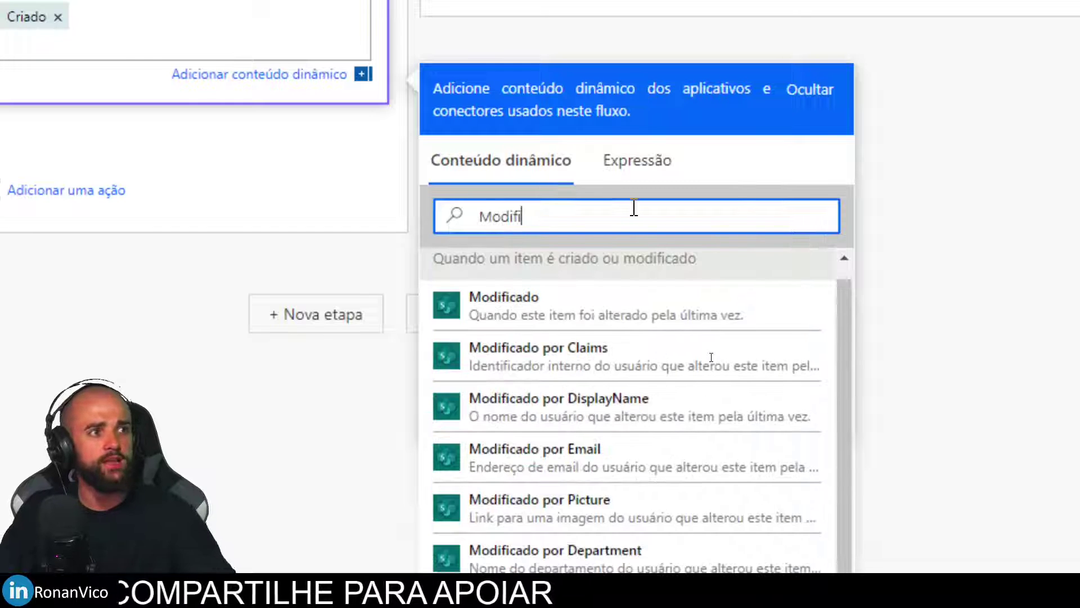
{"action": "left_click", "coordinate": [562, 309]}
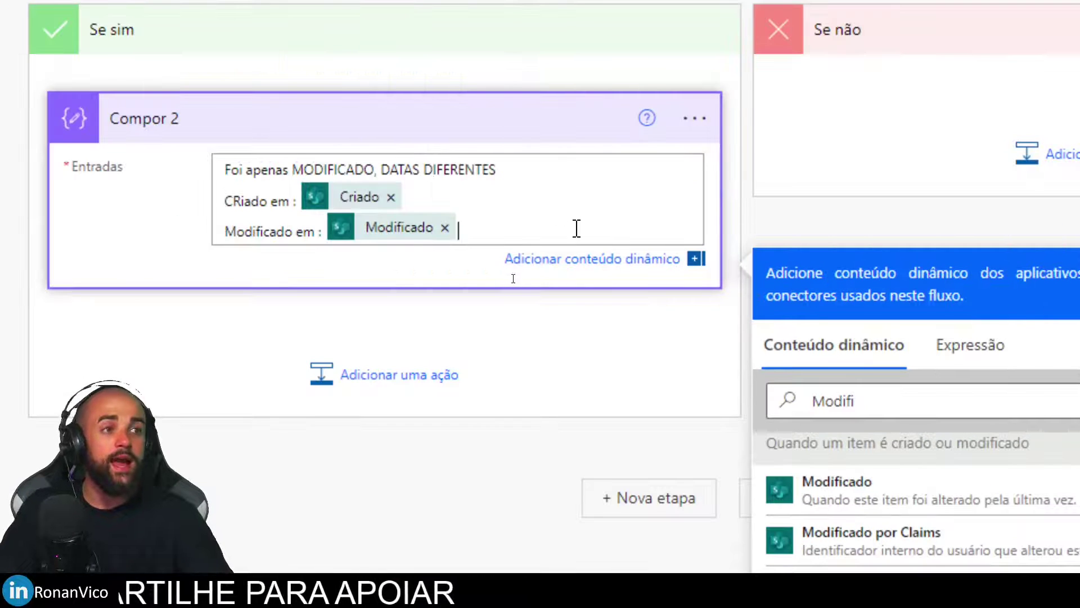
- Copy the condition's not(...) expression and insert it below the date lines in the Se sim branch's Compor inputs
{"action": "key", "text": "Return"}
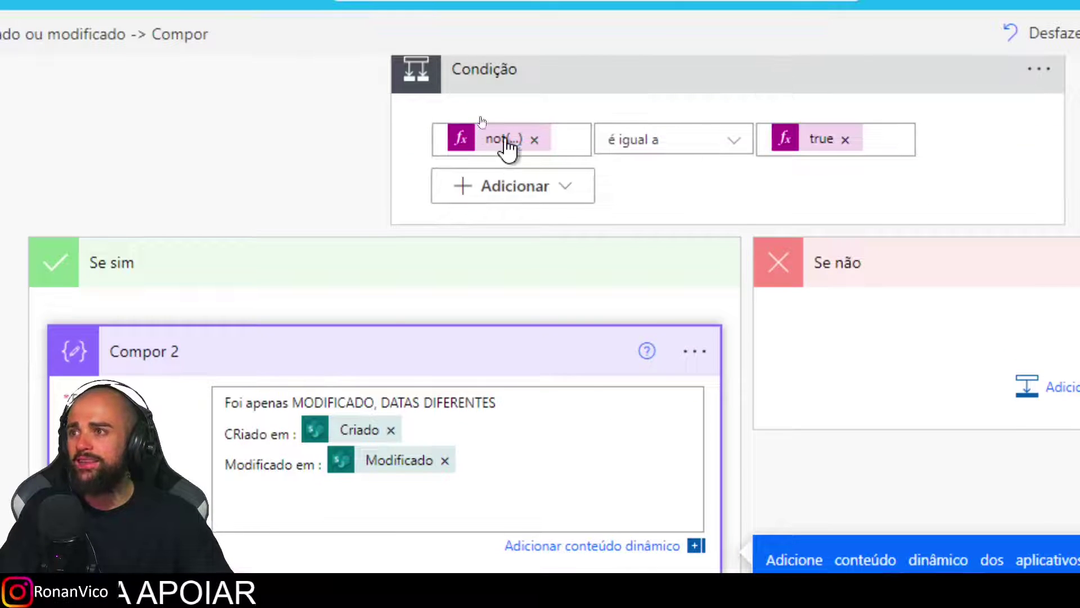
{"action": "left_click", "coordinate": [506, 147]}
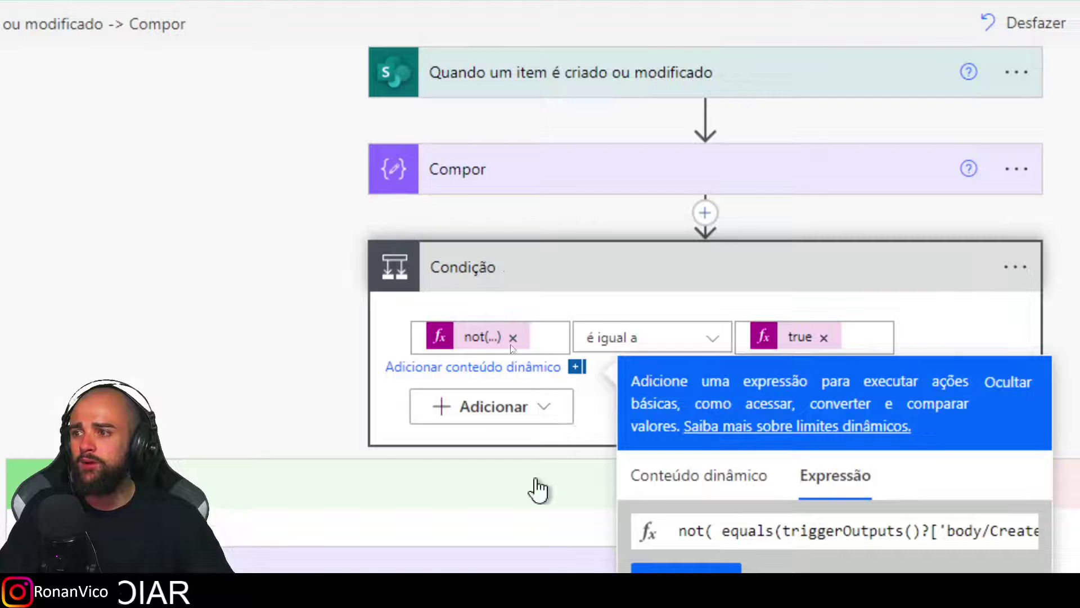
{"action": "key", "text": "ctrl+a"}
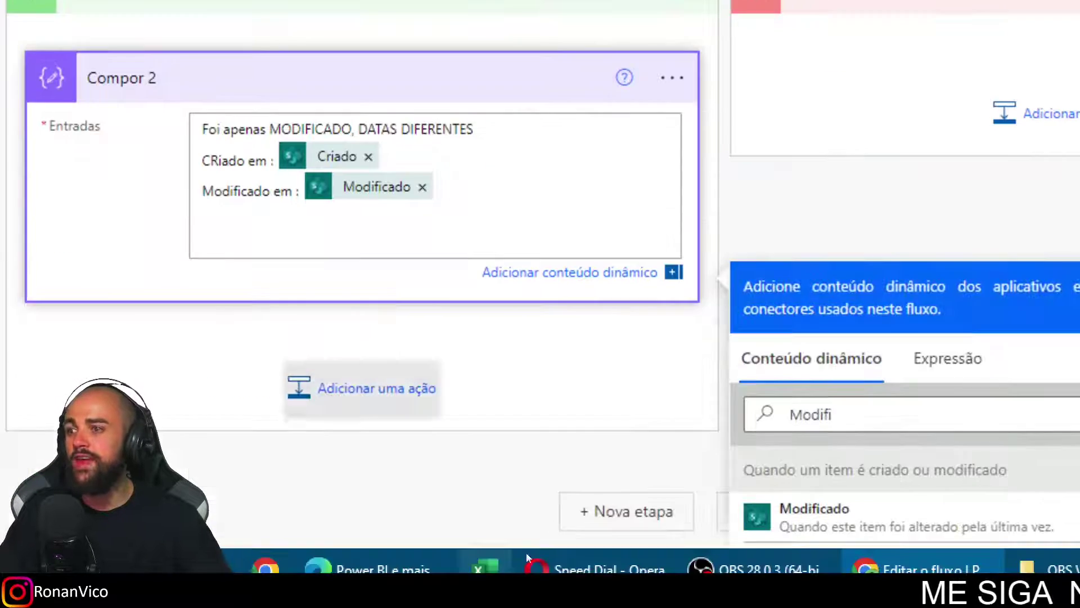
{"action": "left_click", "coordinate": [949, 363]}
{"action": "key", "text": "ctrl+v"}
{"action": "left_click", "coordinate": [797, 491]}
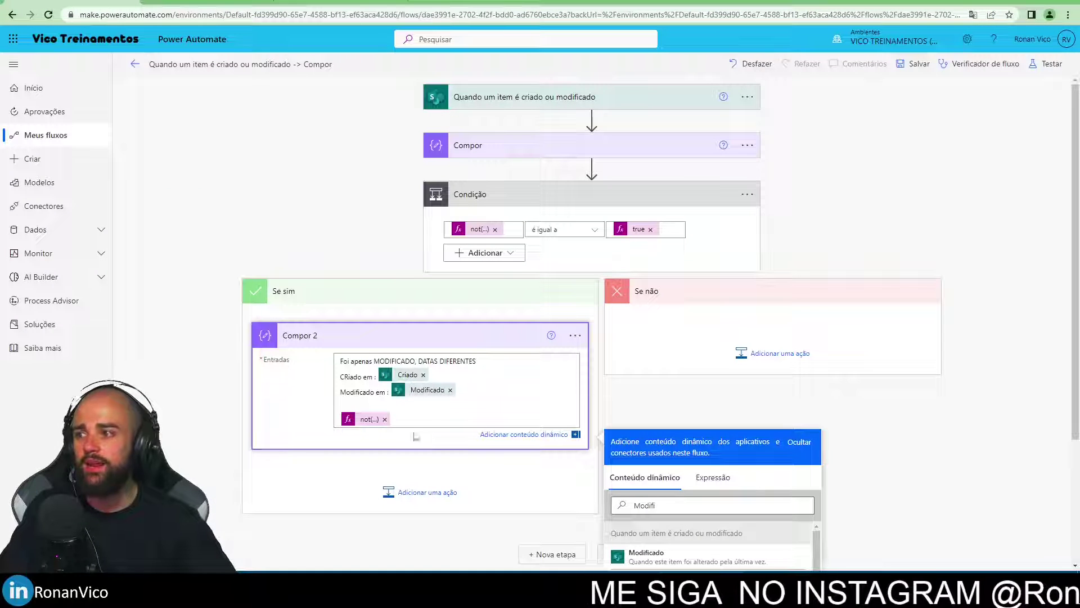
- Add a Compor action from Operação de Dados to the Se não branch and copy the Se sim Compor's inputs into it
{"action": "left_click_drag", "start_coordinate": [415, 425], "coordinate": [291, 352]}
{"action": "key", "text": "ctrl+c"}
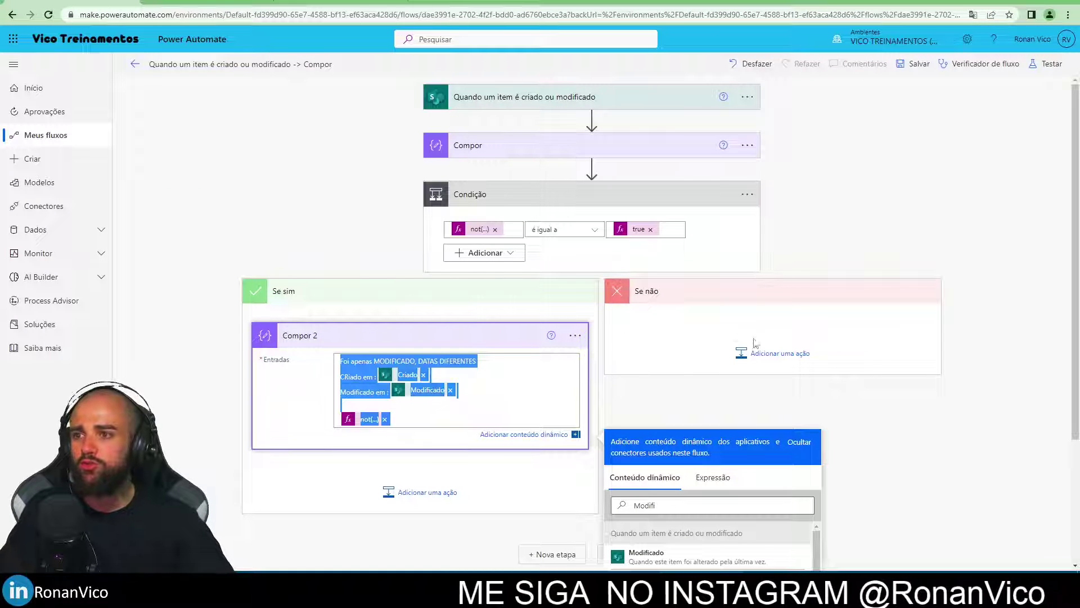
{"action": "left_click", "coordinate": [759, 353]}
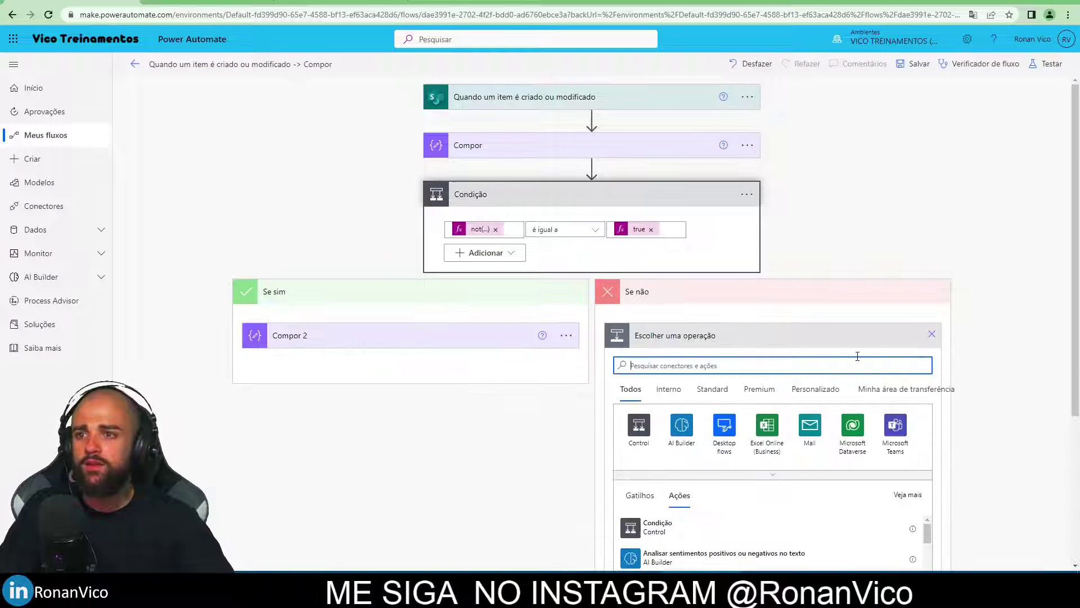
{"action": "left_click", "coordinate": [903, 388]}
{"action": "left_click", "coordinate": [631, 372]}
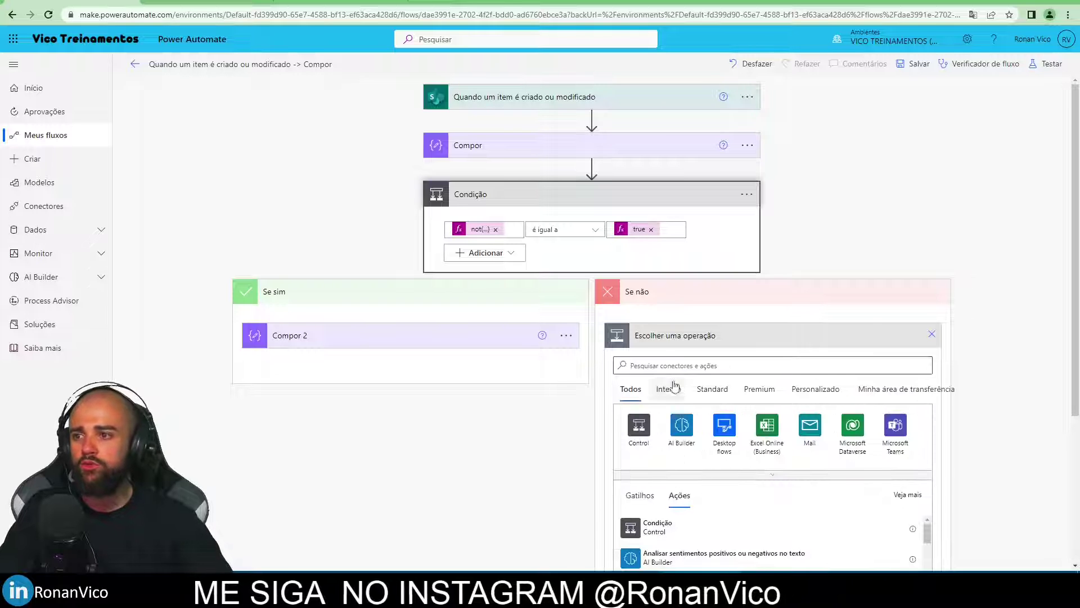
{"action": "left_click", "coordinate": [672, 366]}
{"action": "type", "text": "Compor"}
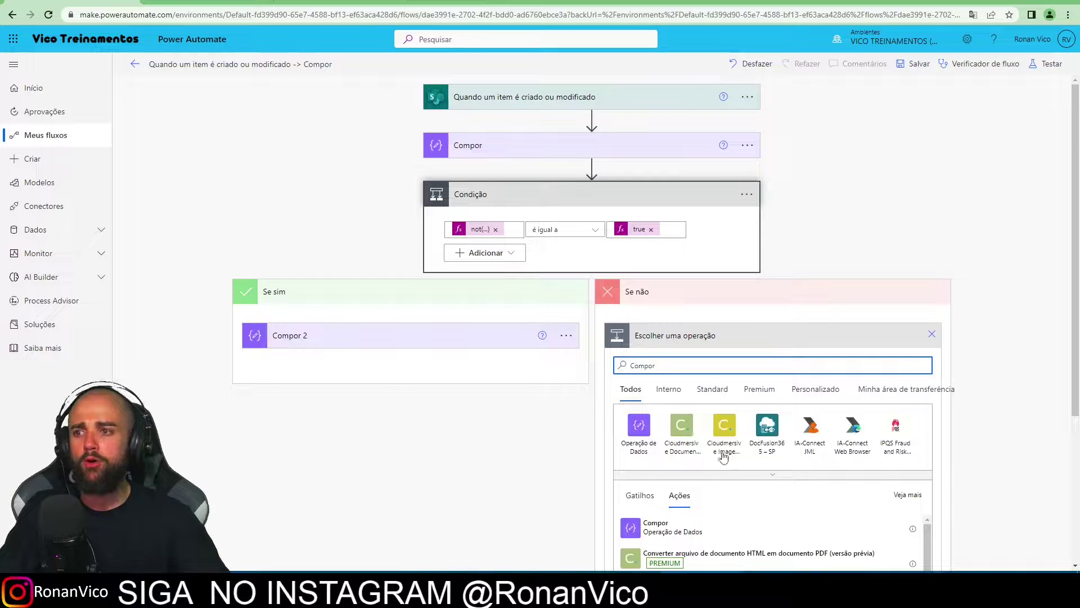
{"action": "left_click", "coordinate": [639, 427]}
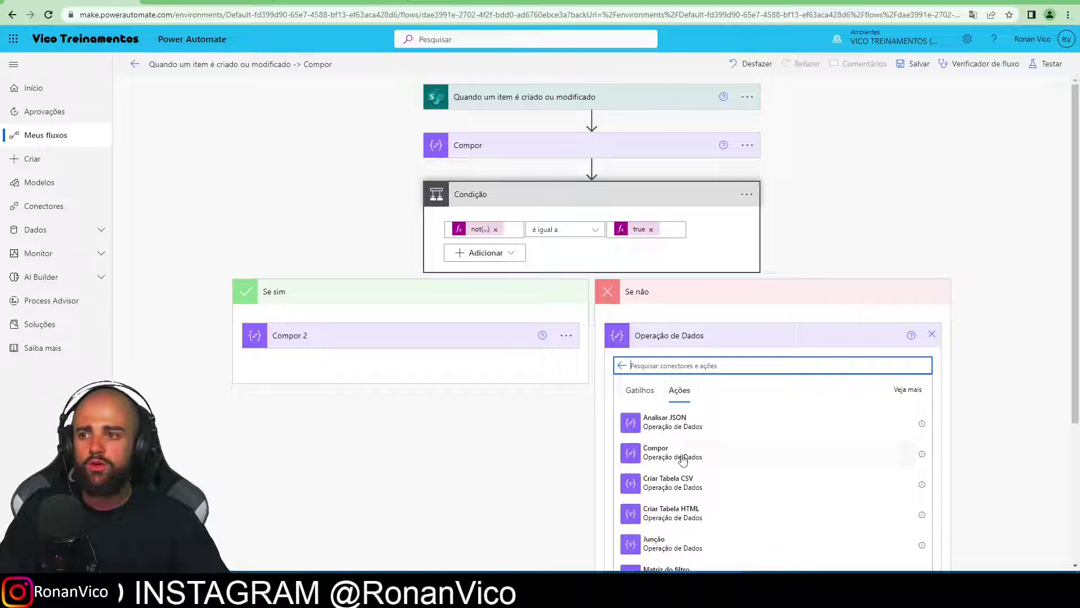
{"action": "left_click", "coordinate": [682, 453]}
{"action": "left_click", "coordinate": [797, 369]}
{"action": "key", "text": "ctrl+v"}
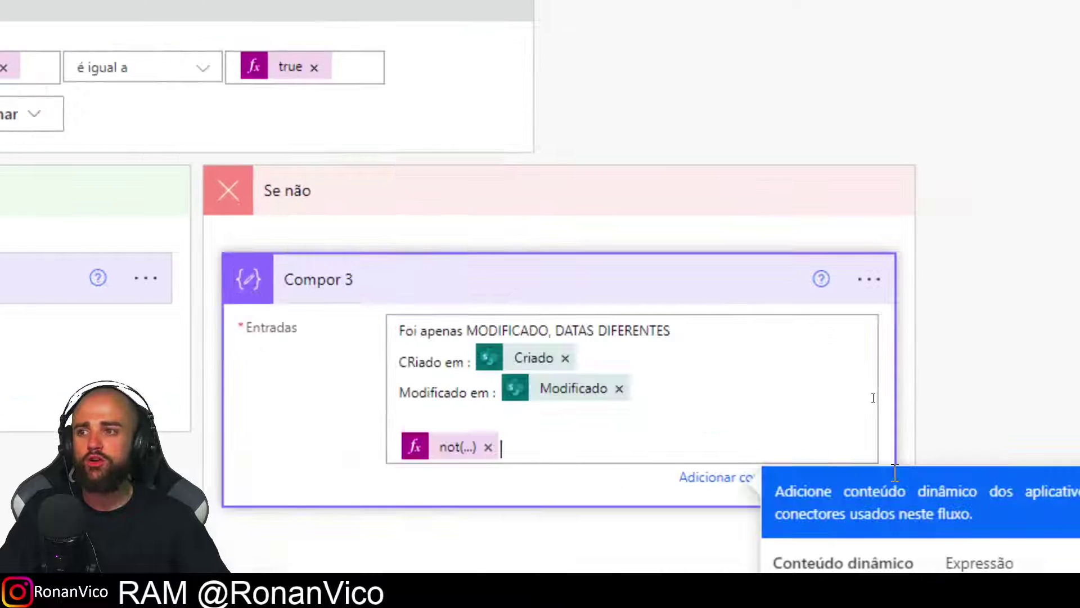
- Replace the first line of the Se não branch's Compor inputs with "Foi CRIADO um item , as datas são iguais"
{"action": "triple_click", "coordinate": [558, 323]}
{"action": "type", "text": "F"}
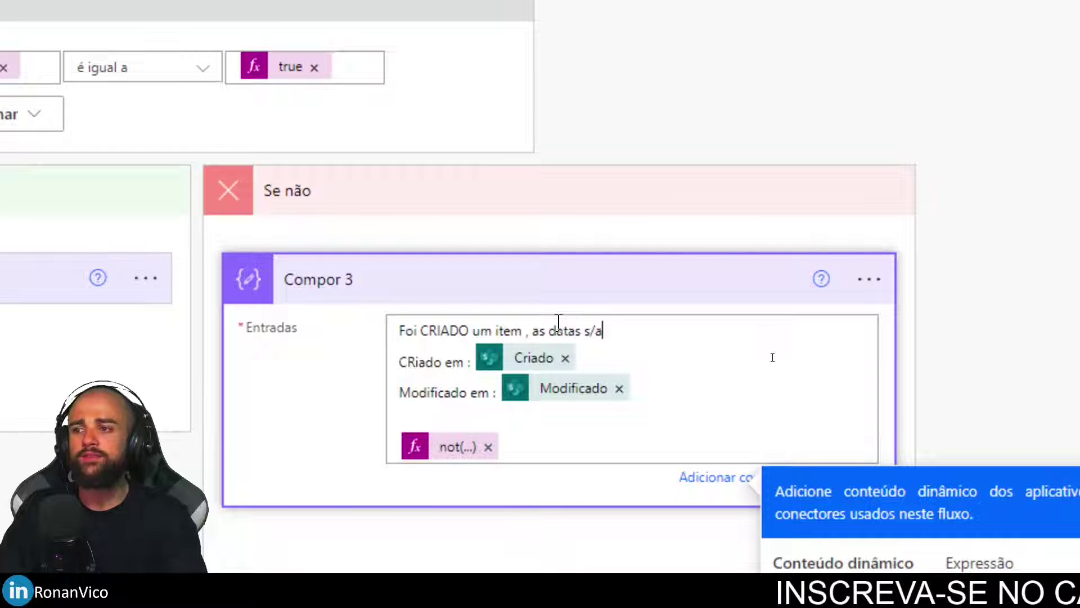
{"action": "key", "text": "BackSpace"}
{"action": "type", "text": "iguais"}
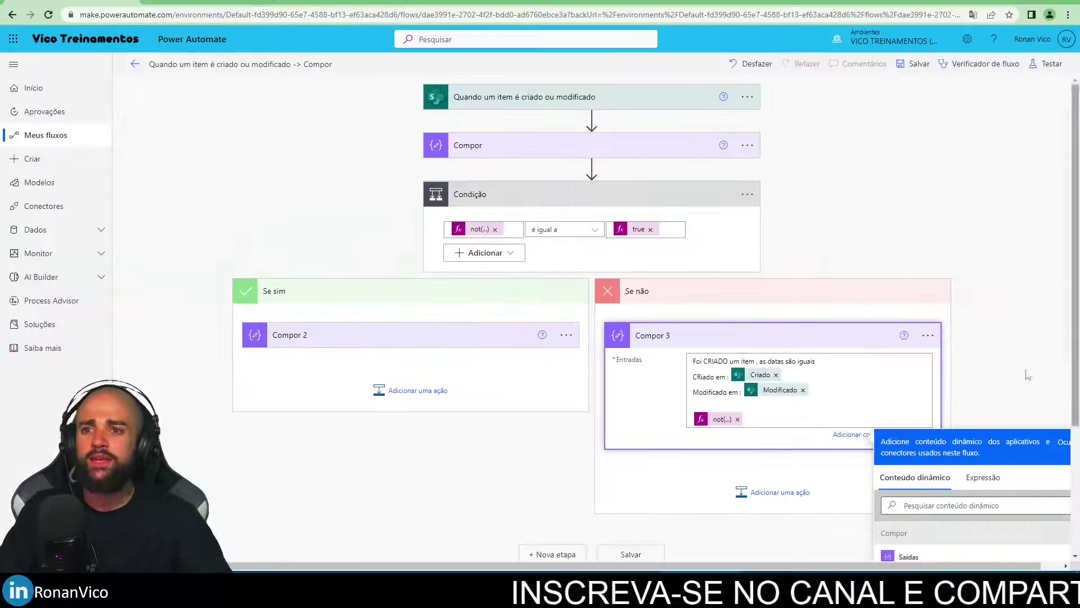
{"action": "left_click", "coordinate": [880, 85]}
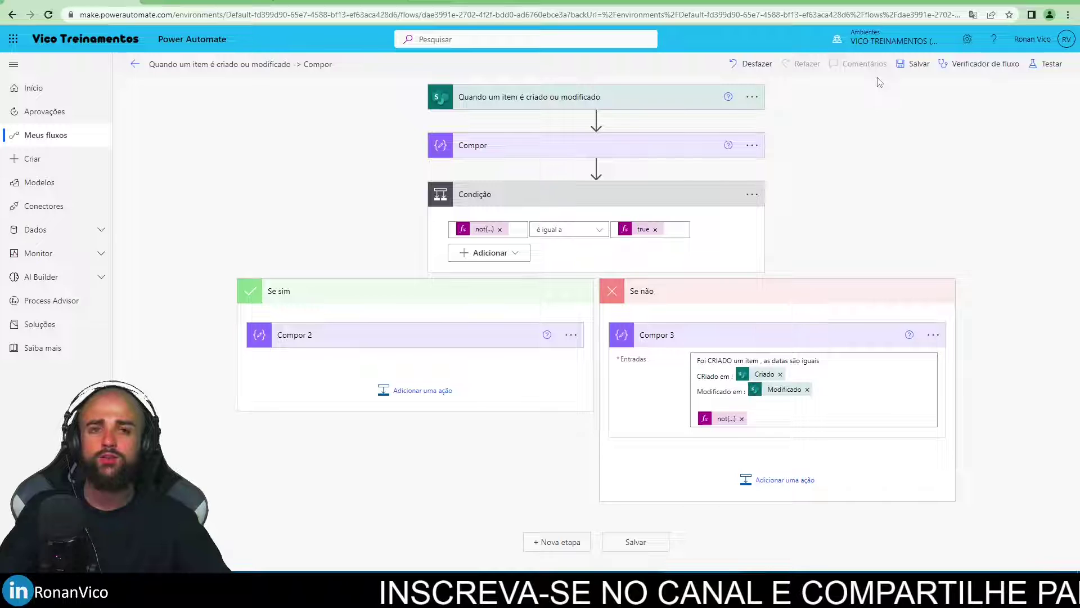
- Save the flow and start a manual test of it
{"action": "left_click", "coordinate": [919, 67]}
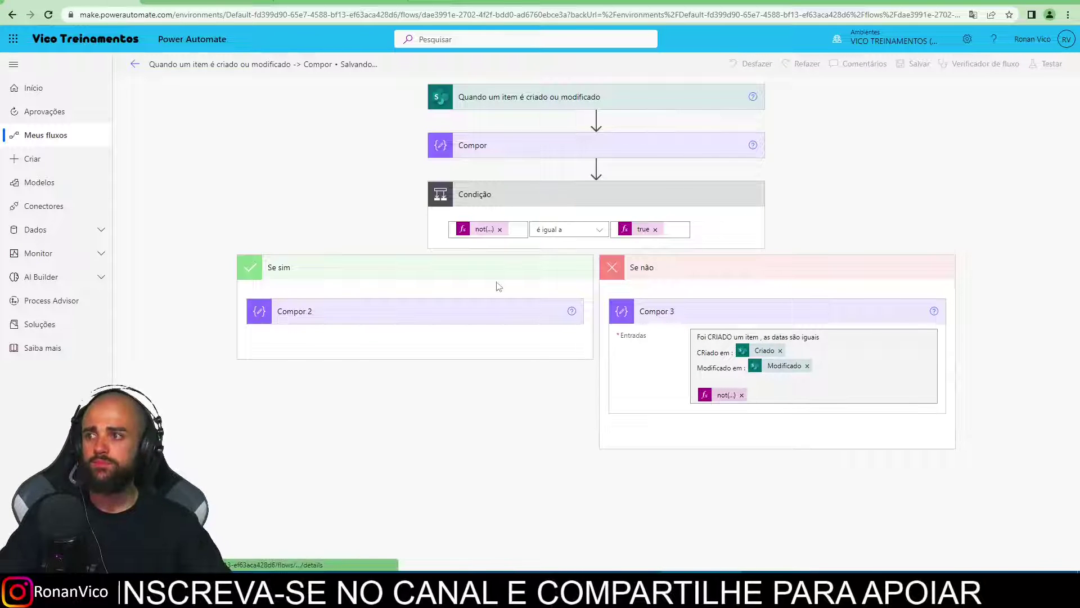
{"action": "left_click", "coordinate": [1047, 63]}
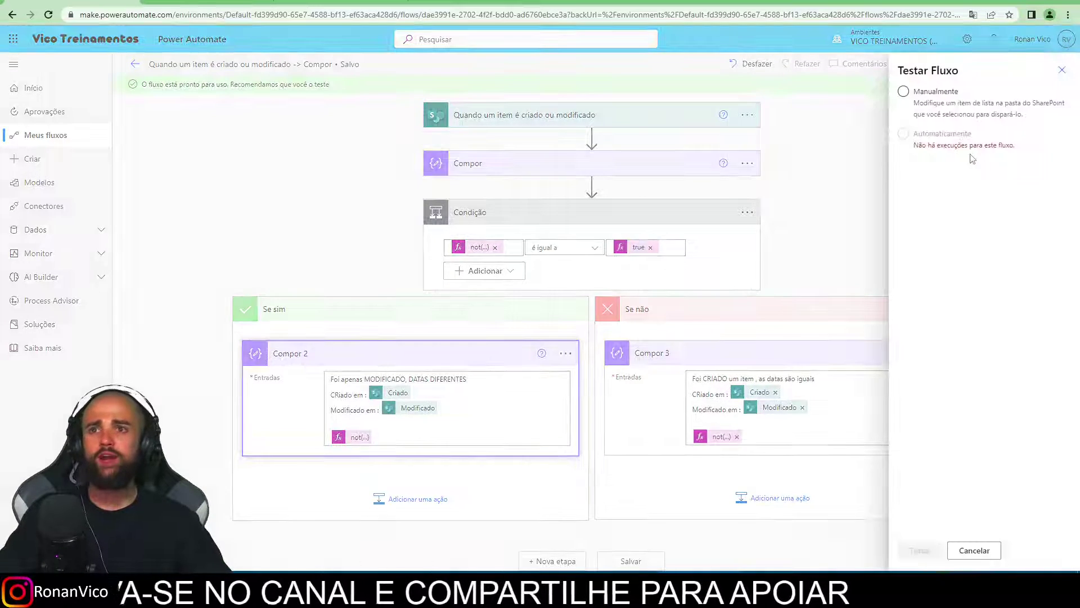
{"action": "left_click", "coordinate": [914, 93]}
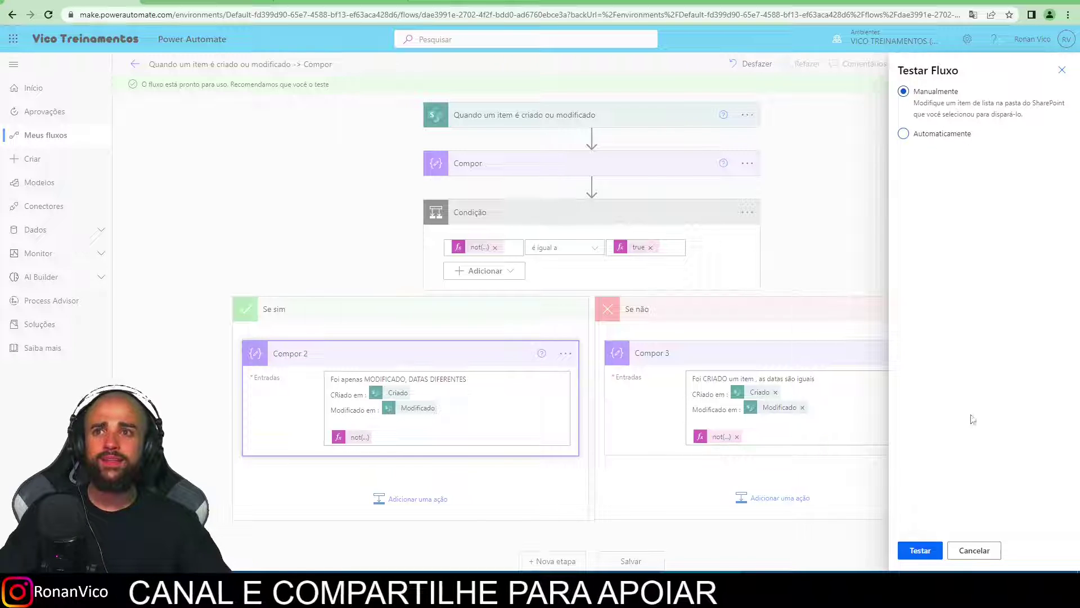
{"action": "left_click", "coordinate": [918, 549]}
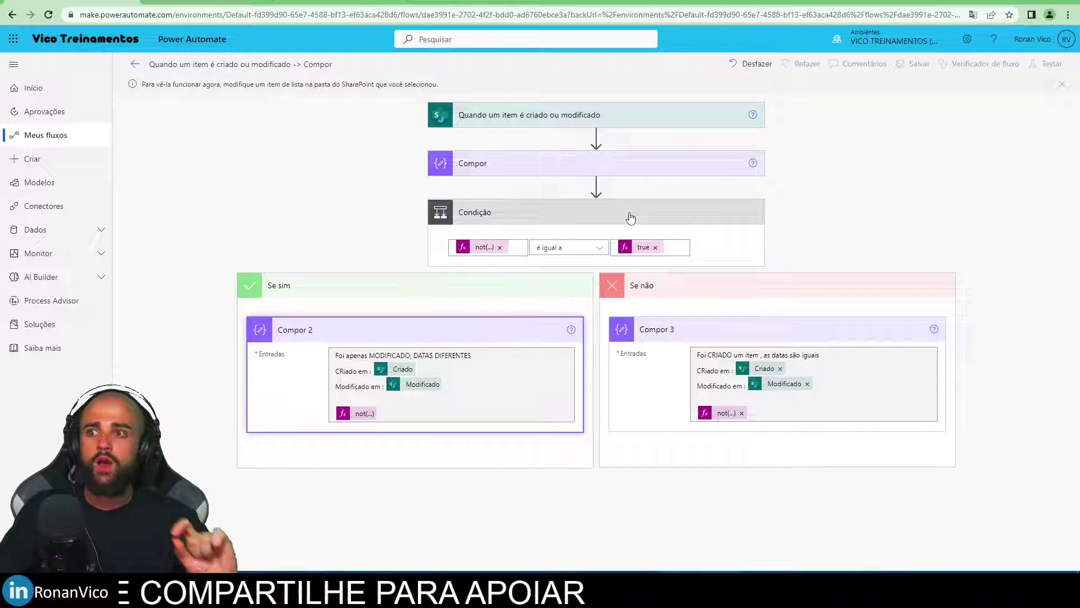
- Switch to the SharePoint list TB_EXEMPLO and change the BANANA item's title to PESSEGO
{"action": "key", "text": "alt+Tab"}
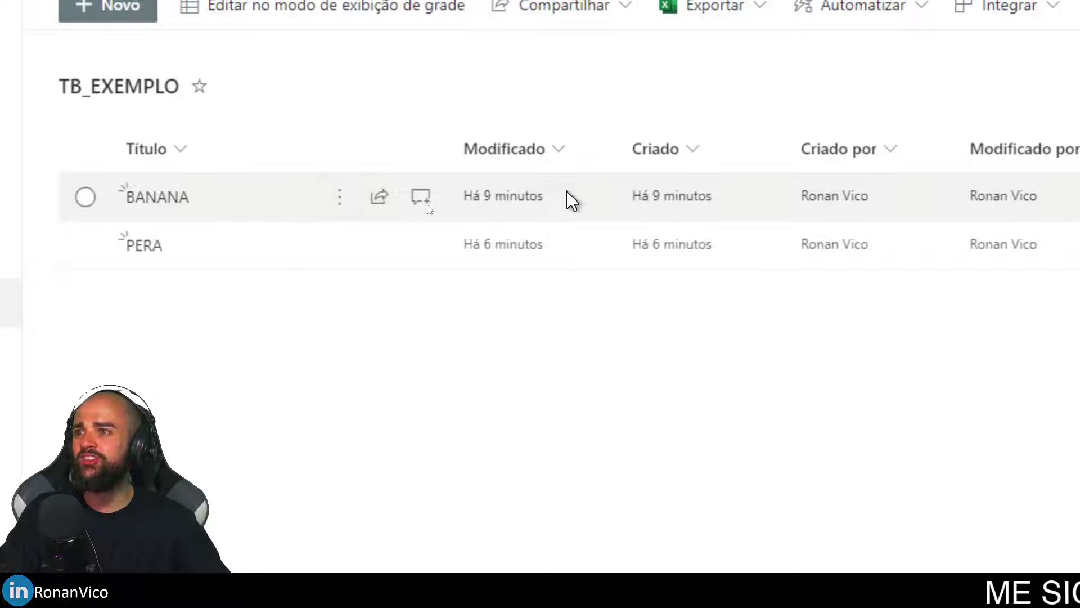
{"action": "double_click", "coordinate": [568, 196]}
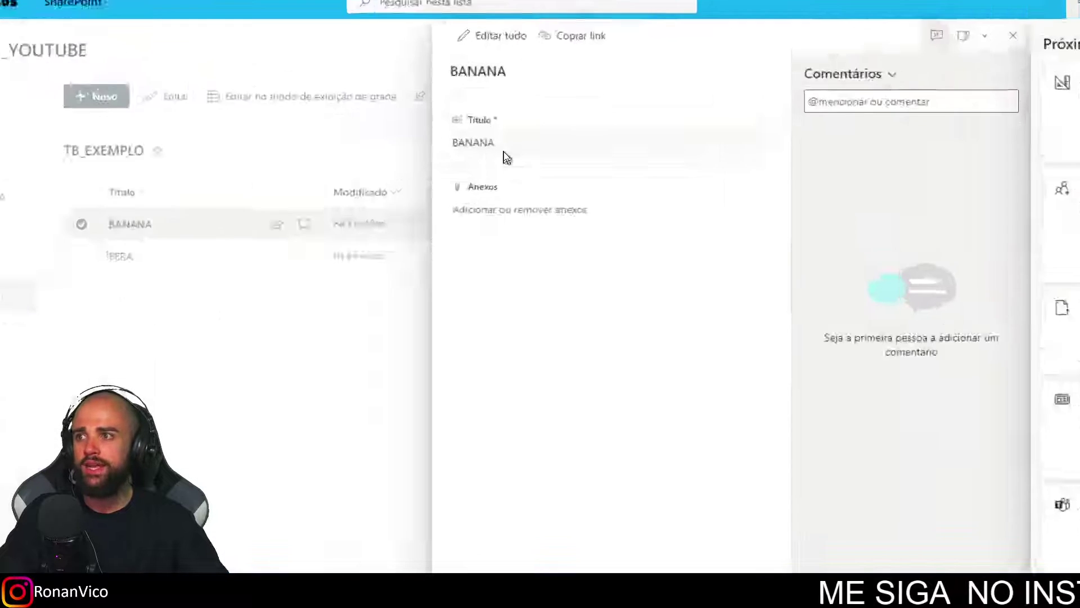
{"action": "left_click", "coordinate": [506, 143]}
{"action": "type", "text": "PESSEGO"}
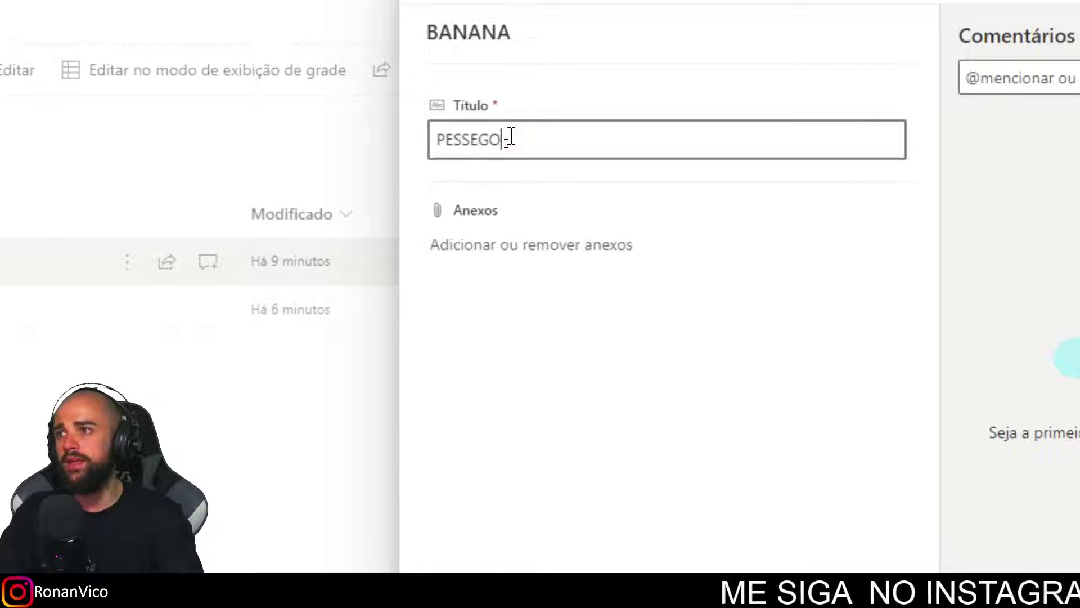
{"action": "key", "text": "Return"}
{"action": "key", "text": "Escape"}
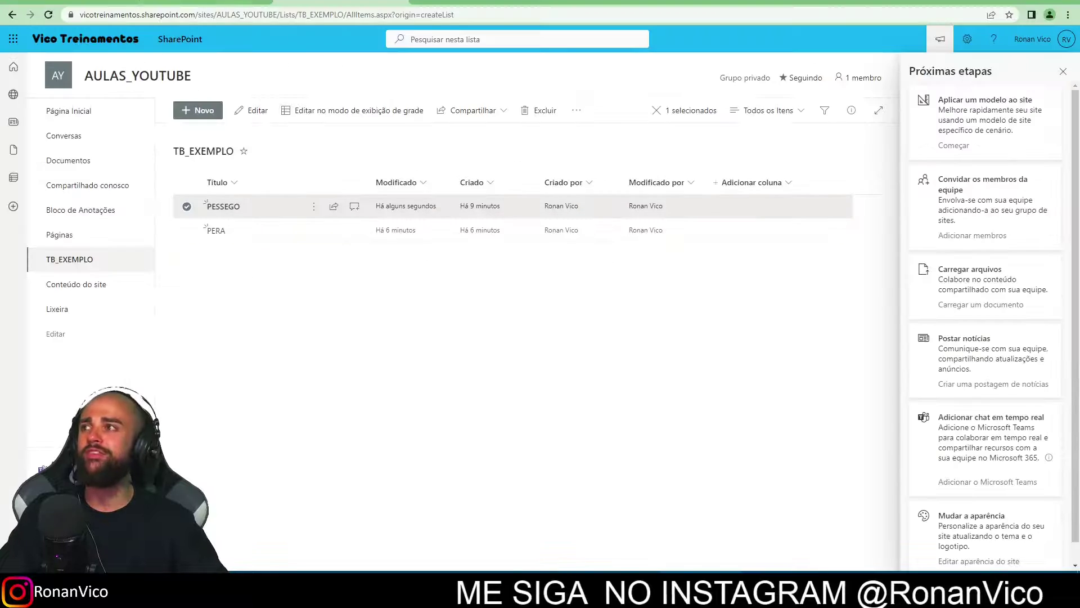
- Switch back to the flow run in Power Automate and expand Condição and Compor 2 to check the condition's expression result
{"action": "left_click", "coordinate": [107, 3]}
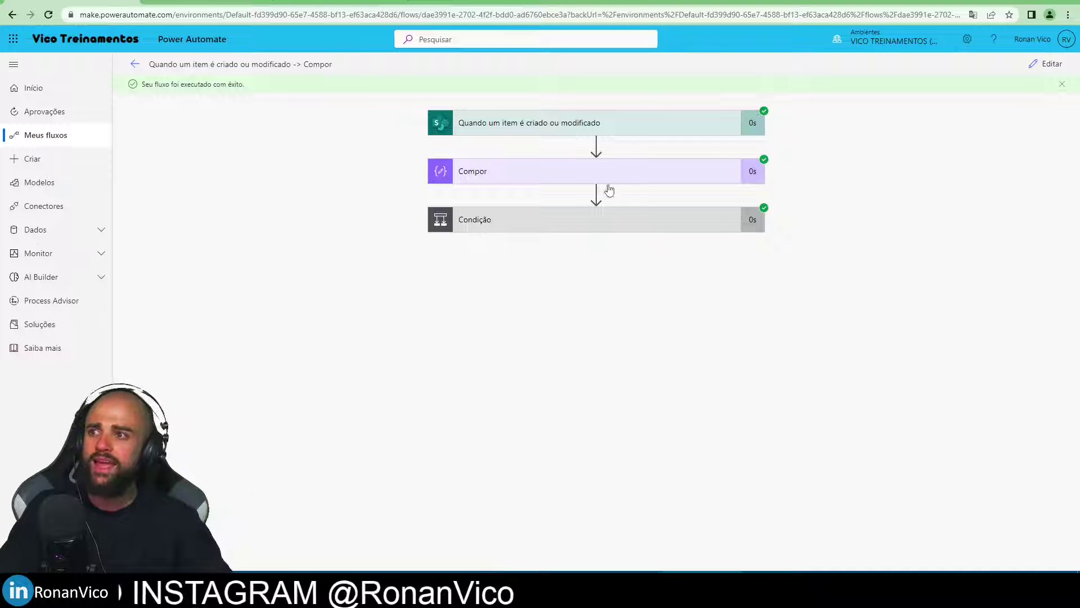
{"action": "left_click", "coordinate": [597, 226]}
{"action": "left_click", "coordinate": [549, 370]}
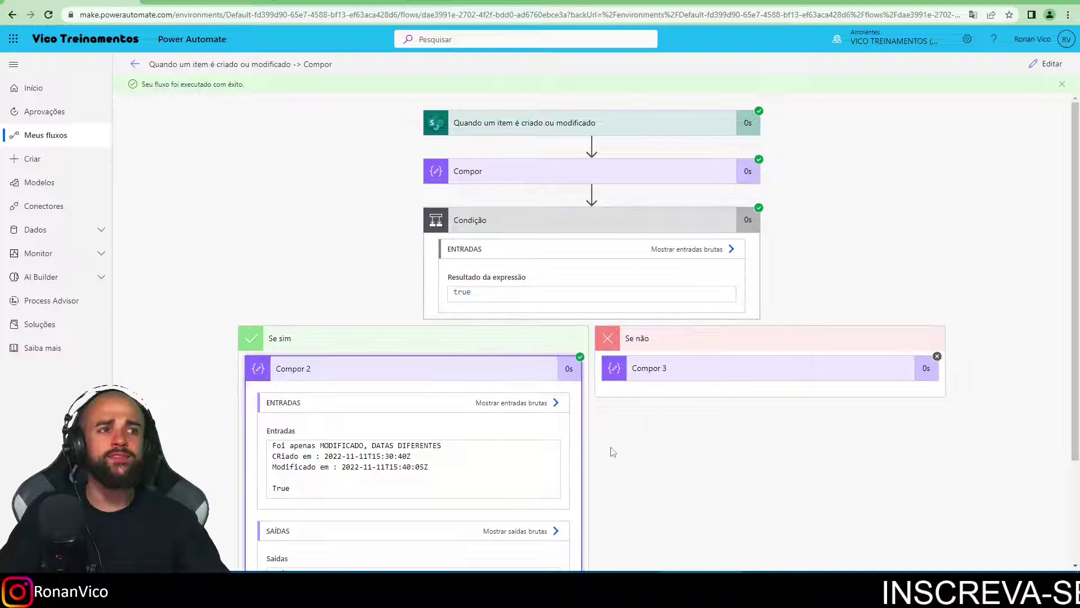
{"action": "scroll", "coordinate": [506, 405], "scroll_direction": "down", "scroll_amount": 1}
{"action": "left_click_drag", "start_coordinate": [471, 291], "coordinate": [418, 284]}
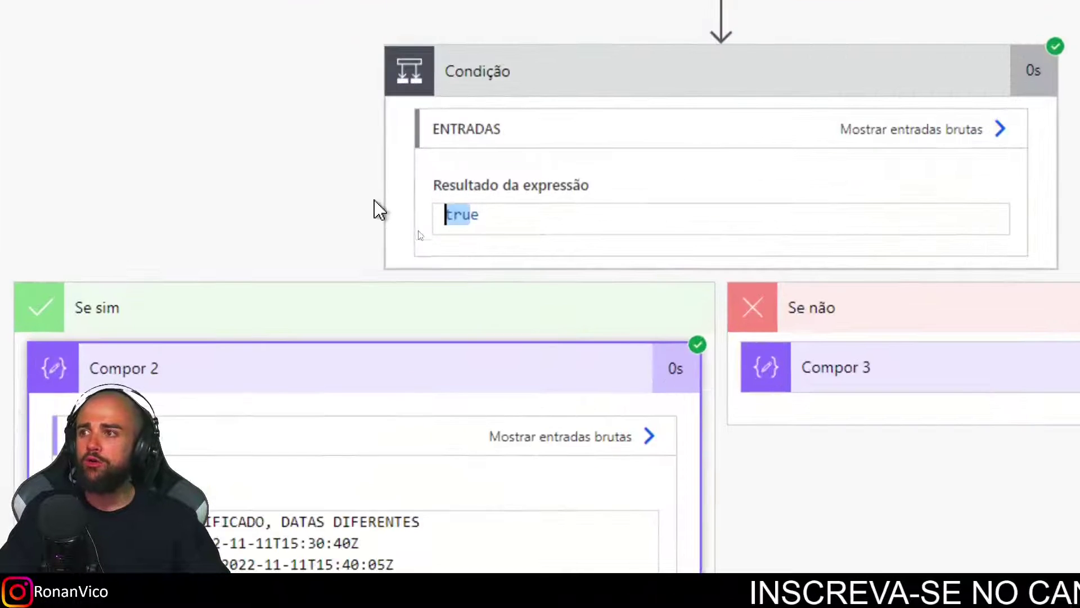
- Examine the message, created and modified dates, and expression result in the Compor 2 inputs of the run
{"action": "left_click", "coordinate": [85, 520]}
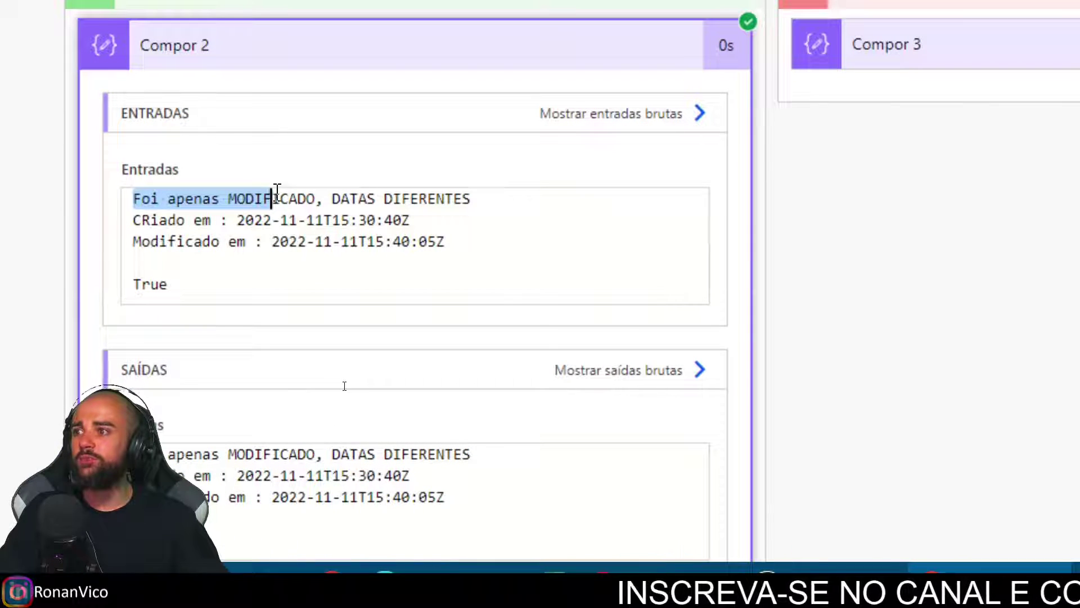
{"action": "left_click_drag", "start_coordinate": [328, 200], "coordinate": [494, 192]}
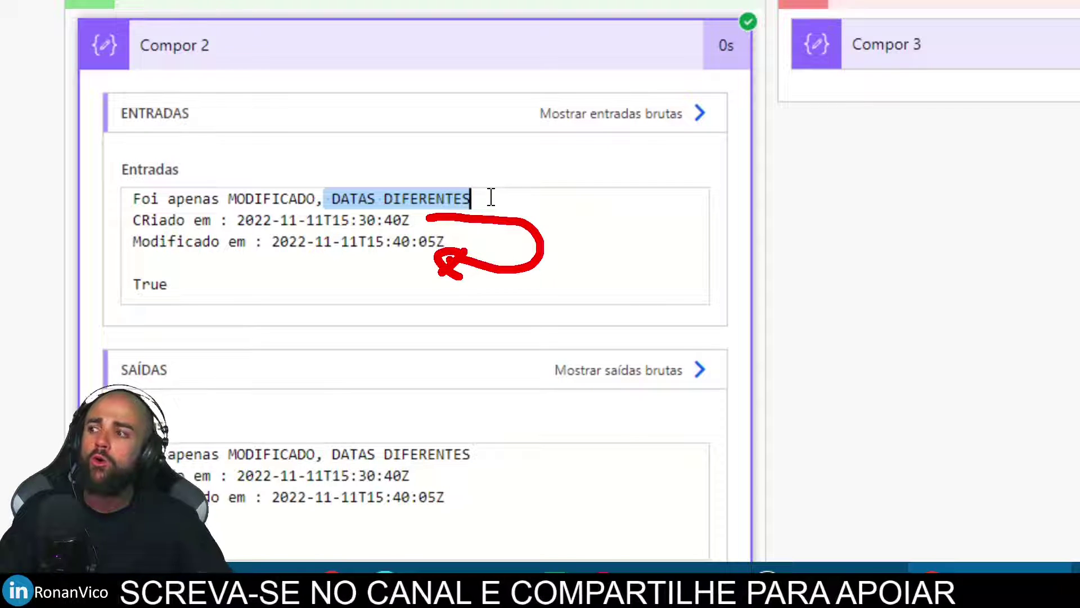
{"action": "key", "text": "Escape"}
{"action": "left_click", "coordinate": [181, 287]}
{"action": "double_click", "coordinate": [182, 286]}
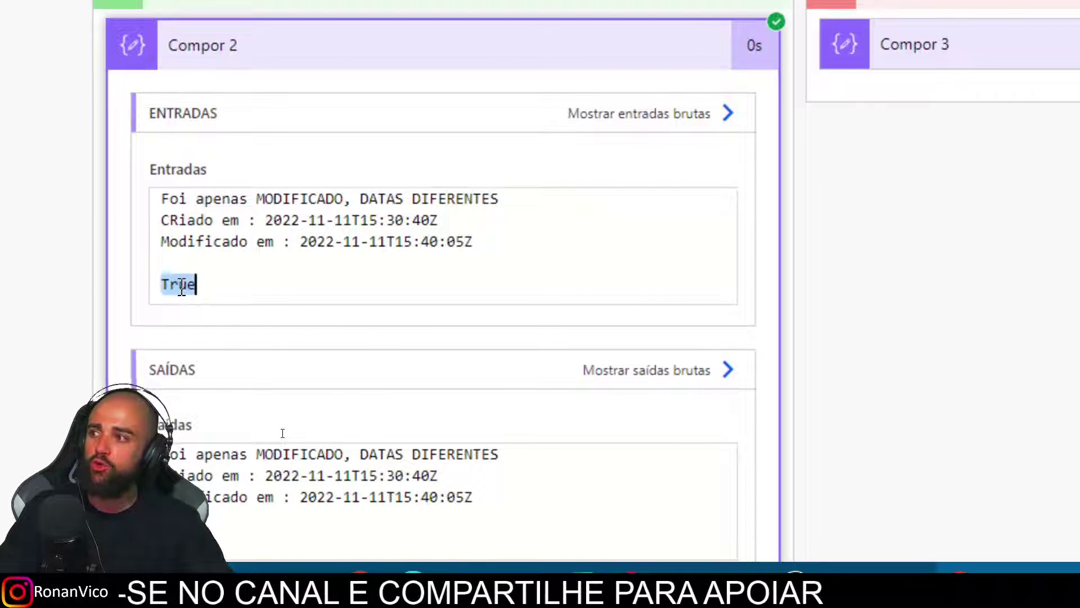
{"action": "triple_click", "coordinate": [181, 285]}
{"action": "left_click", "coordinate": [246, 288]}
{"action": "left_click_drag", "start_coordinate": [246, 288], "coordinate": [157, 295]}
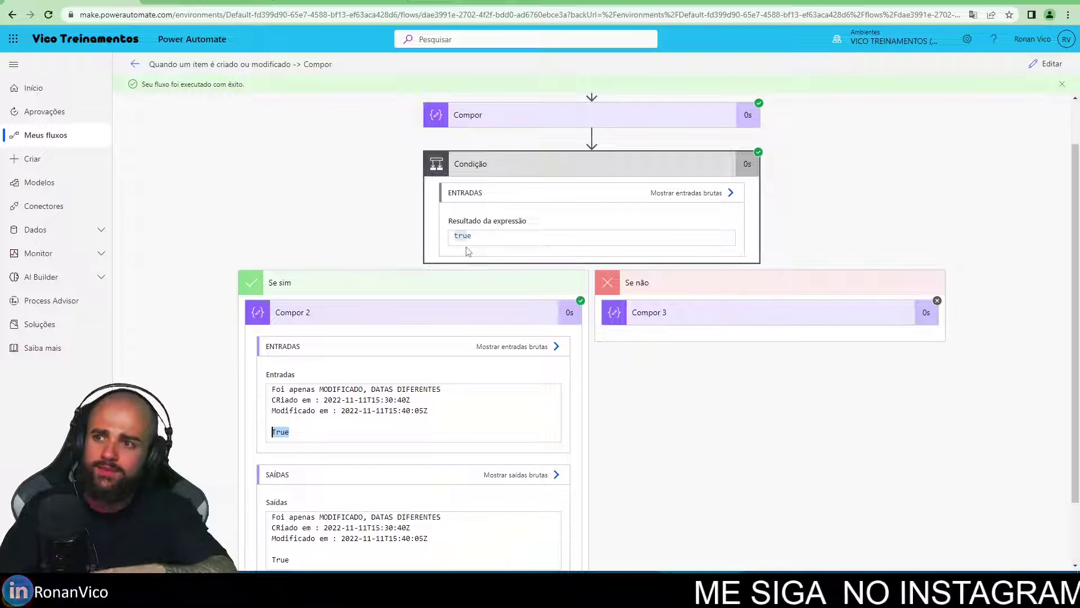
- Return the flow to editing and start another manual test
{"action": "left_click", "coordinate": [1048, 64]}
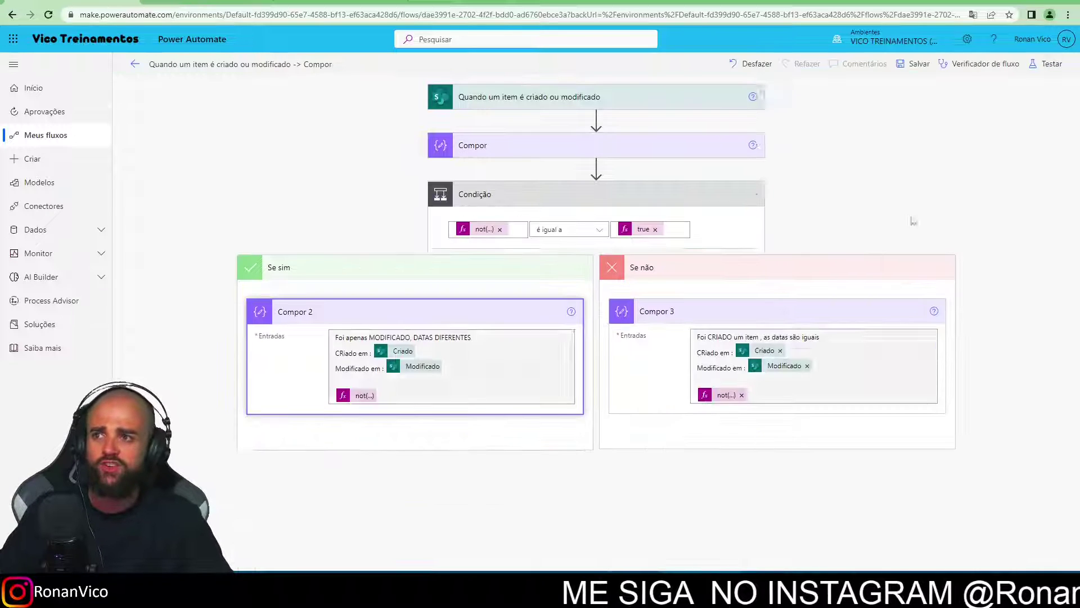
{"action": "left_click", "coordinate": [1047, 64]}
{"action": "left_click", "coordinate": [956, 133]}
{"action": "left_click", "coordinate": [936, 91]}
{"action": "left_click", "coordinate": [921, 550]}
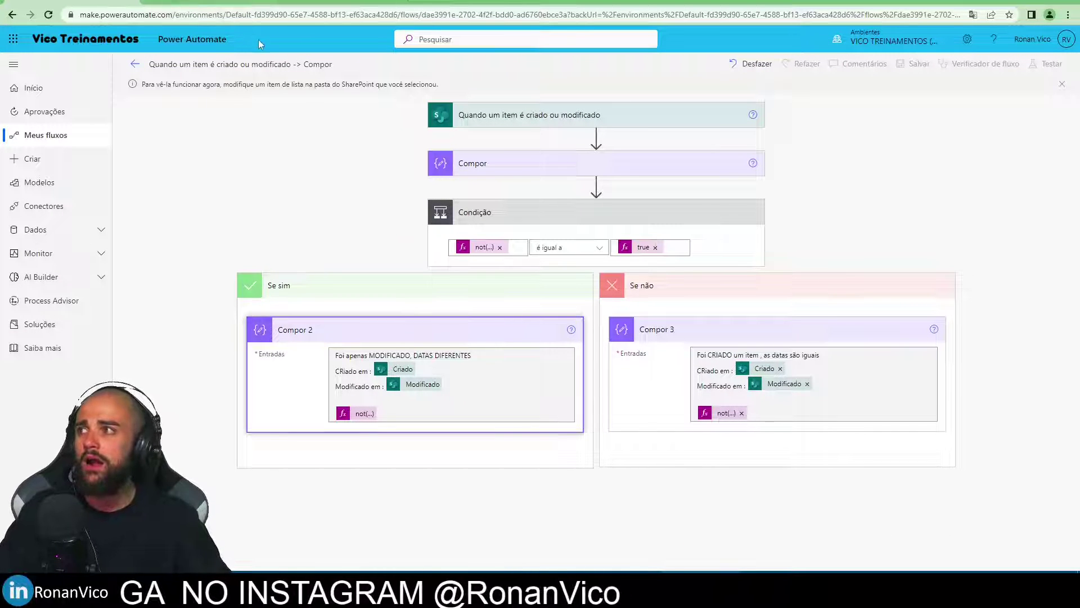
- Switch to the SharePoint list TB_EXEMPLO and add a new item titled MEXERICA
{"action": "left_click", "coordinate": [300, 2]}
{"action": "left_click", "coordinate": [196, 111]}
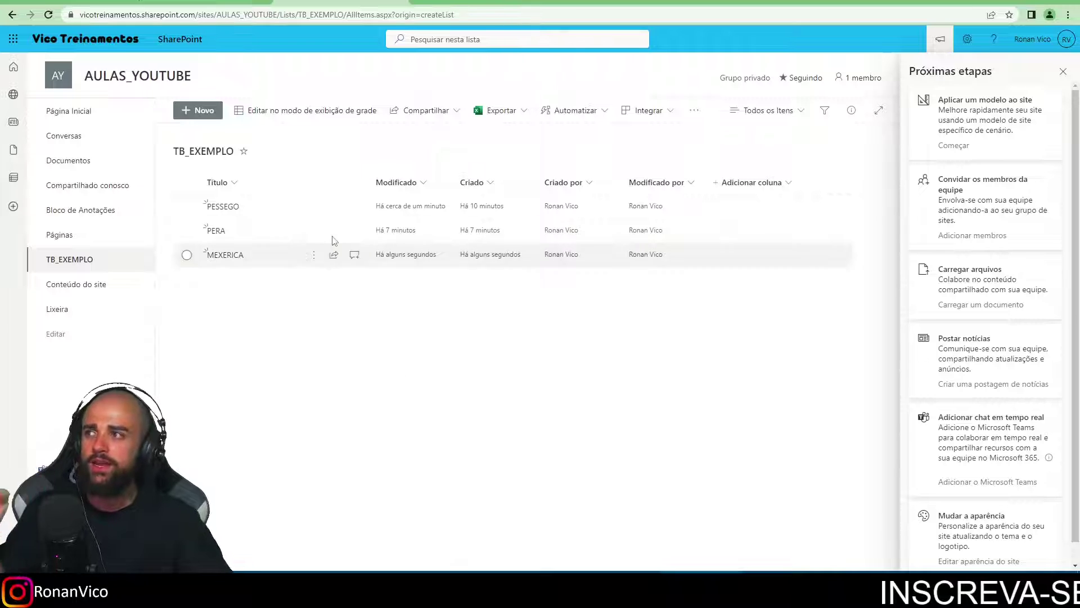
- Switch to the flow run in Power Automate, expand Condição and Compor 3, and compare the created and modified dates in the inputs
{"action": "left_click", "coordinate": [101, 2]}
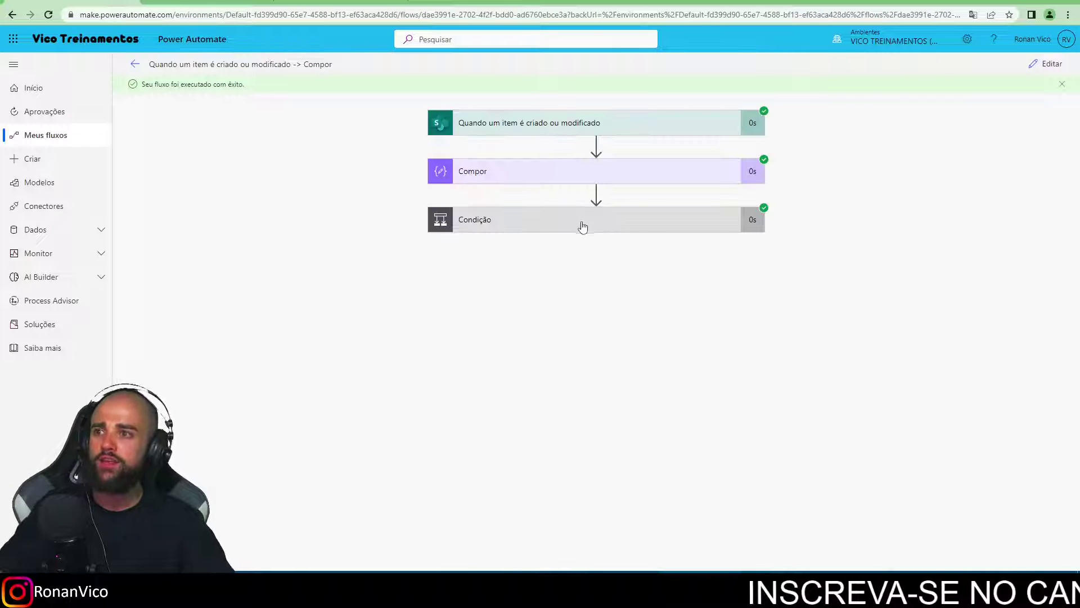
{"action": "left_click", "coordinate": [582, 227]}
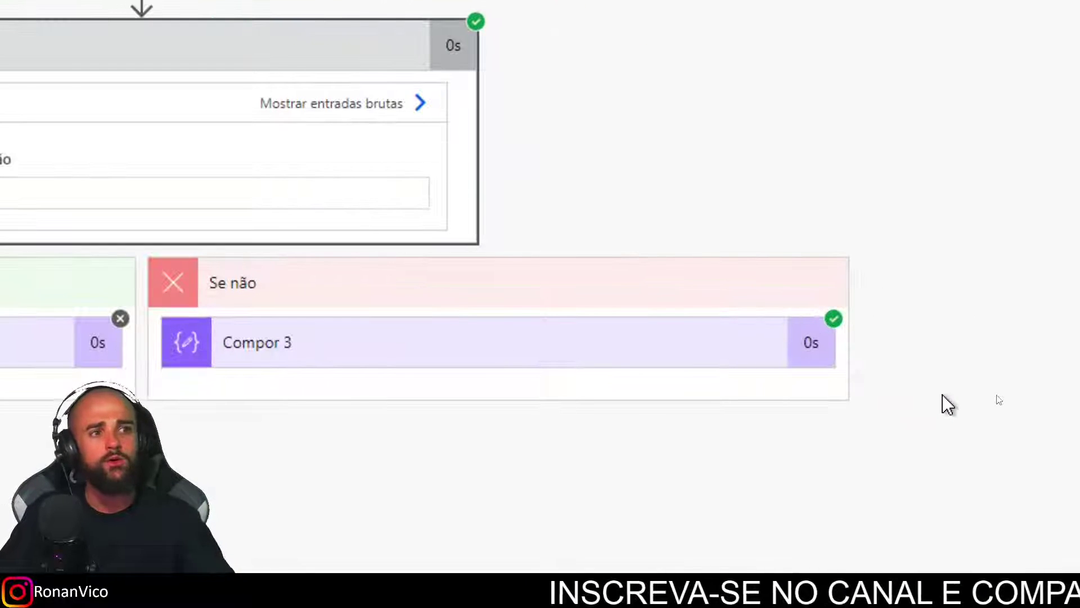
{"action": "left_click", "coordinate": [506, 349]}
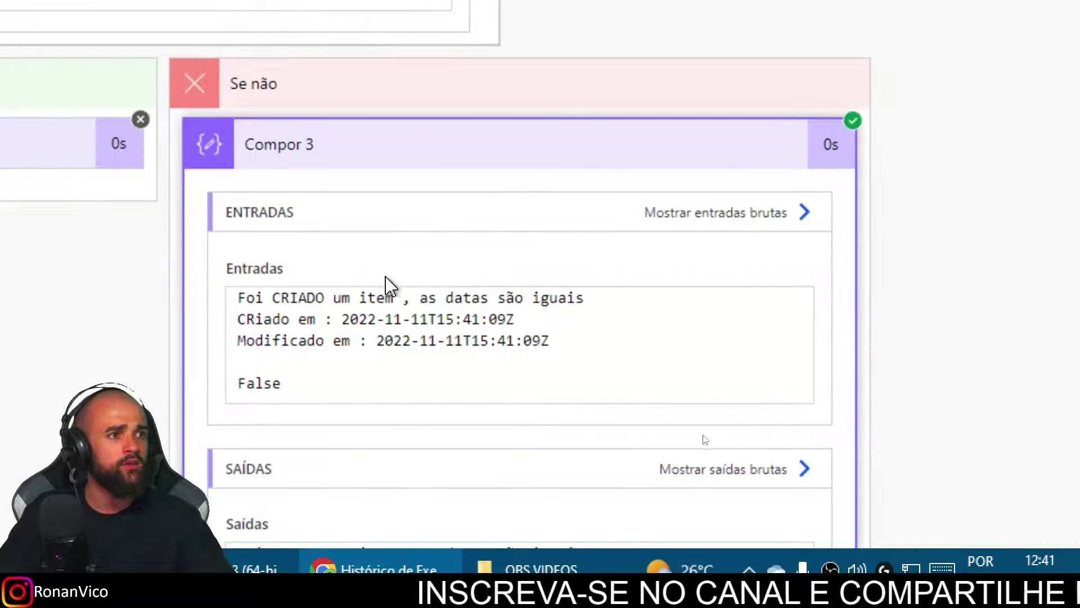
{"action": "left_click_drag", "start_coordinate": [339, 319], "coordinate": [366, 340]}
{"action": "left_click", "coordinate": [596, 331]}
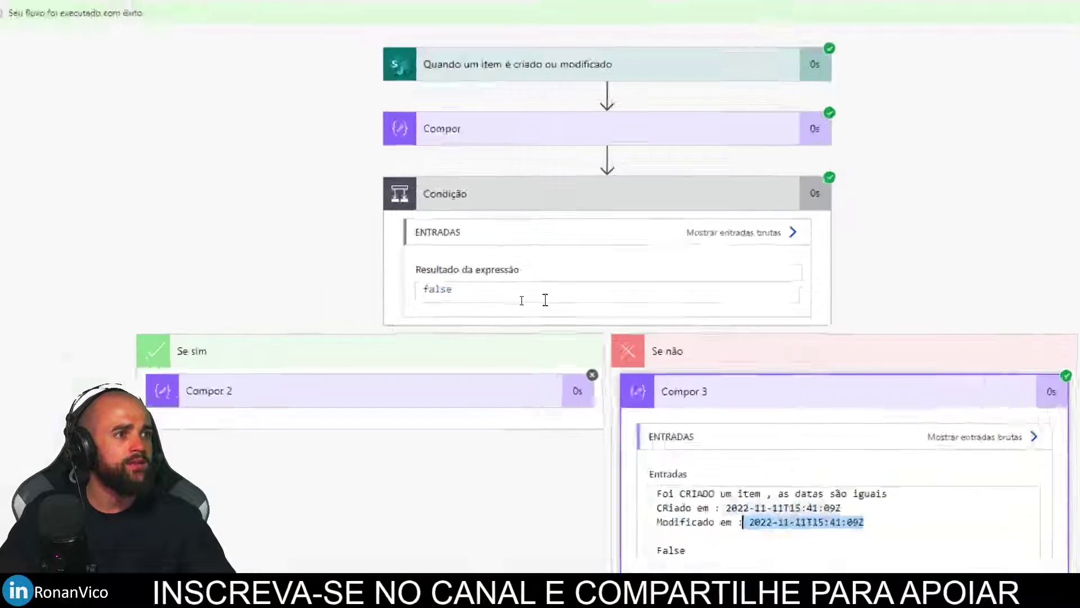
- Check the expression result of Condição and relate it to the Se não branch that ran
{"action": "double_click", "coordinate": [488, 299]}
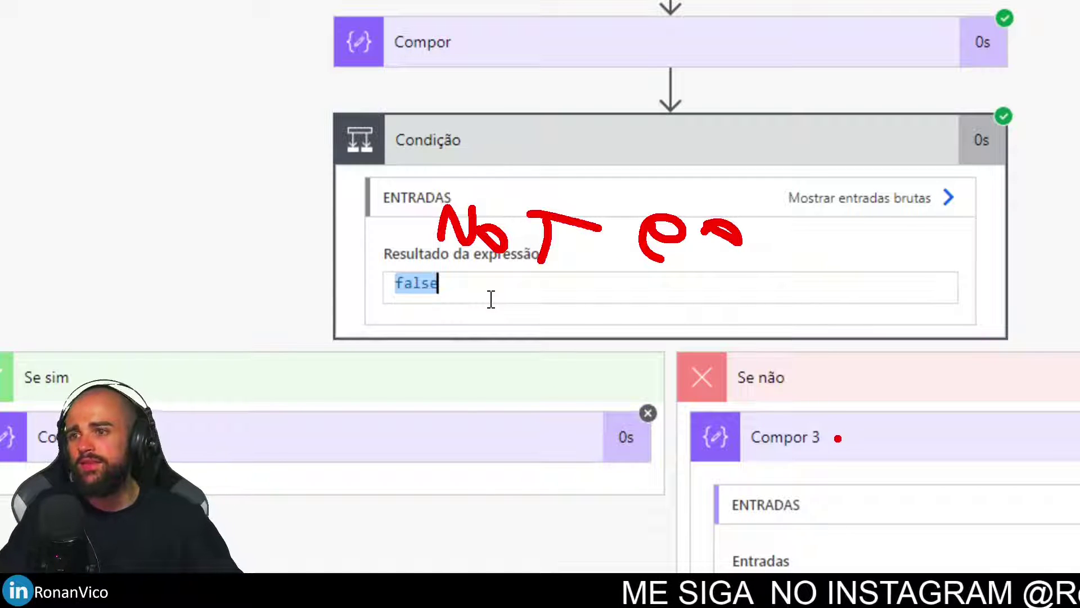
{"action": "left_click_drag", "start_coordinate": [663, 267], "coordinate": [877, 482]}
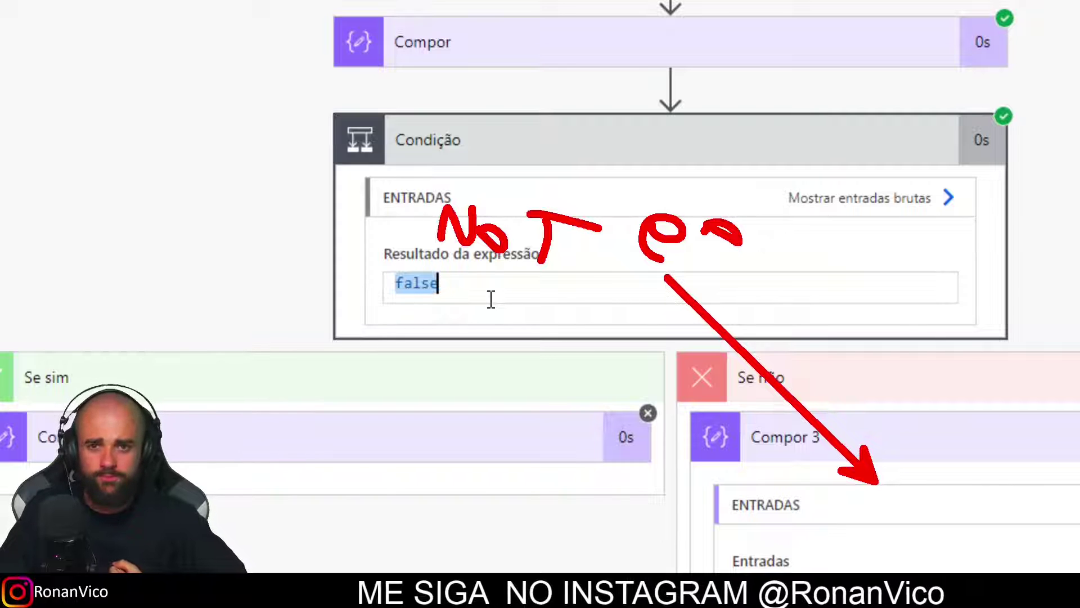
{"action": "key", "text": "Escape"}
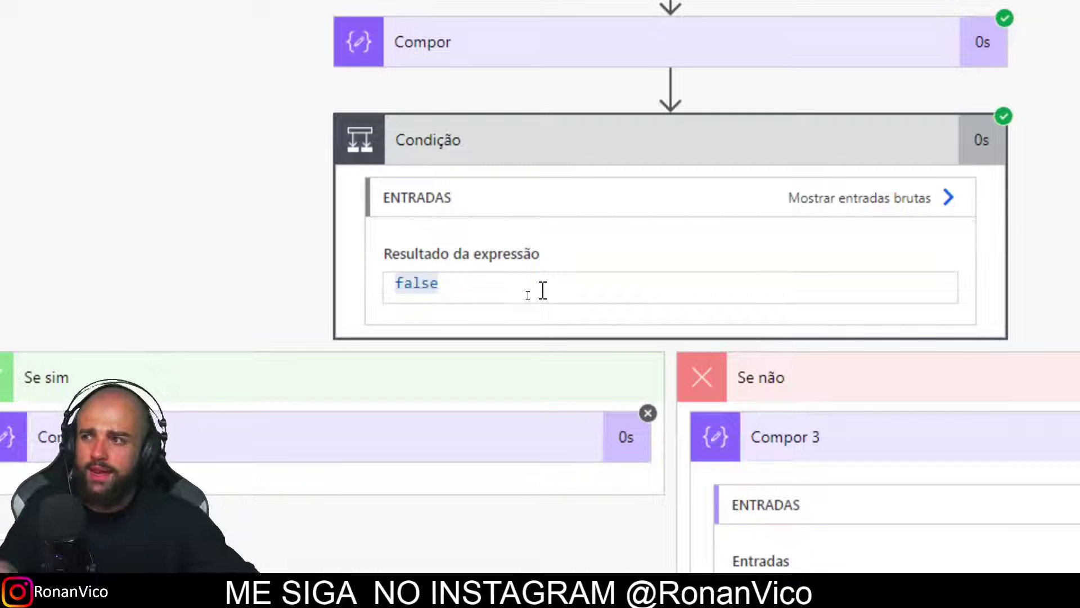
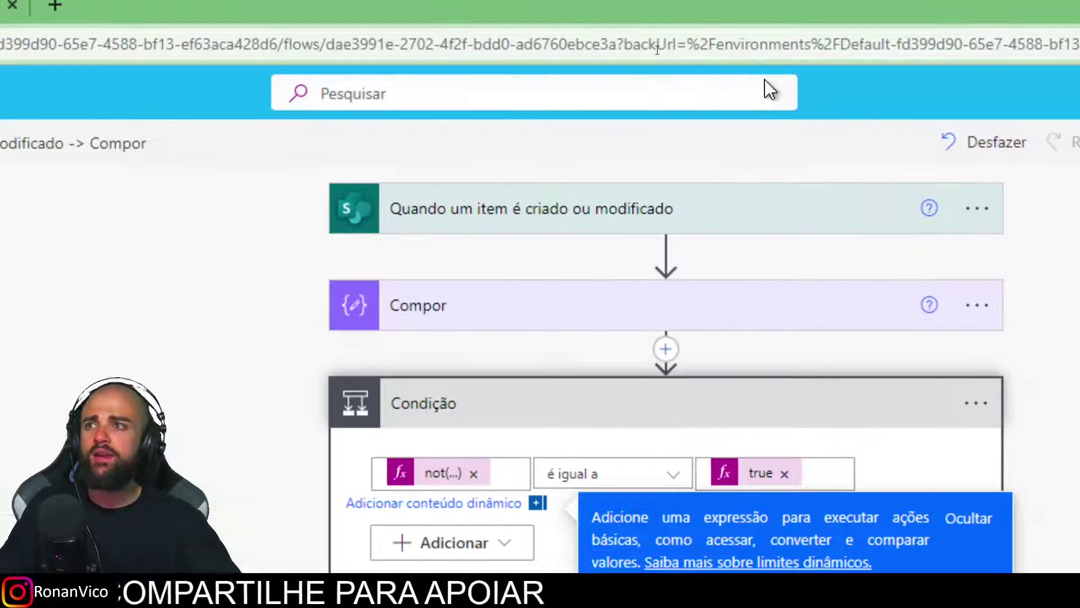
{"action": "left_click", "coordinate": [963, 208]}
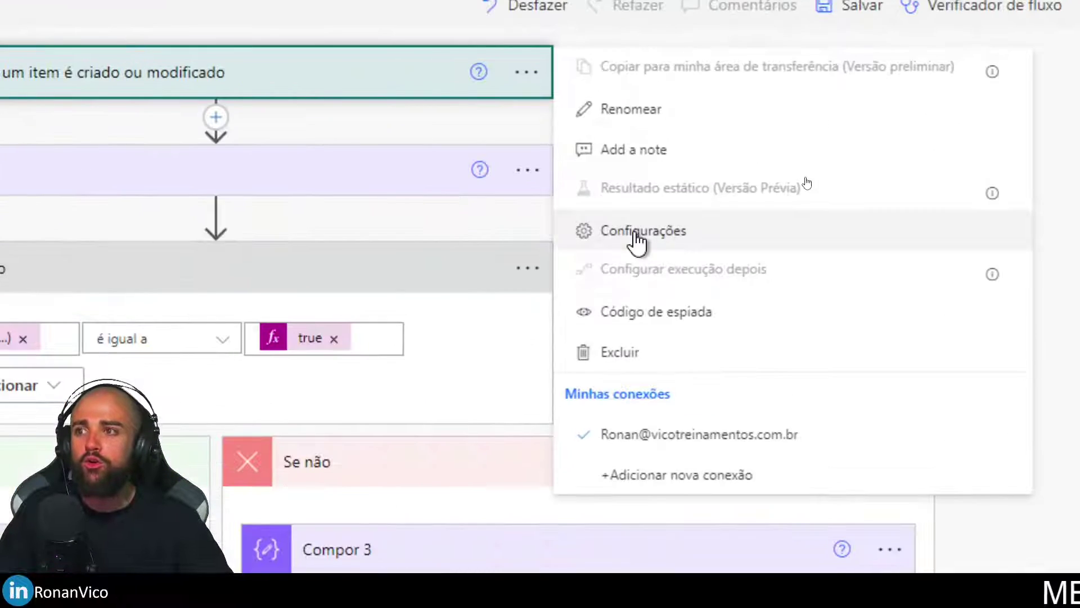
{"action": "left_click", "coordinate": [908, 372]}
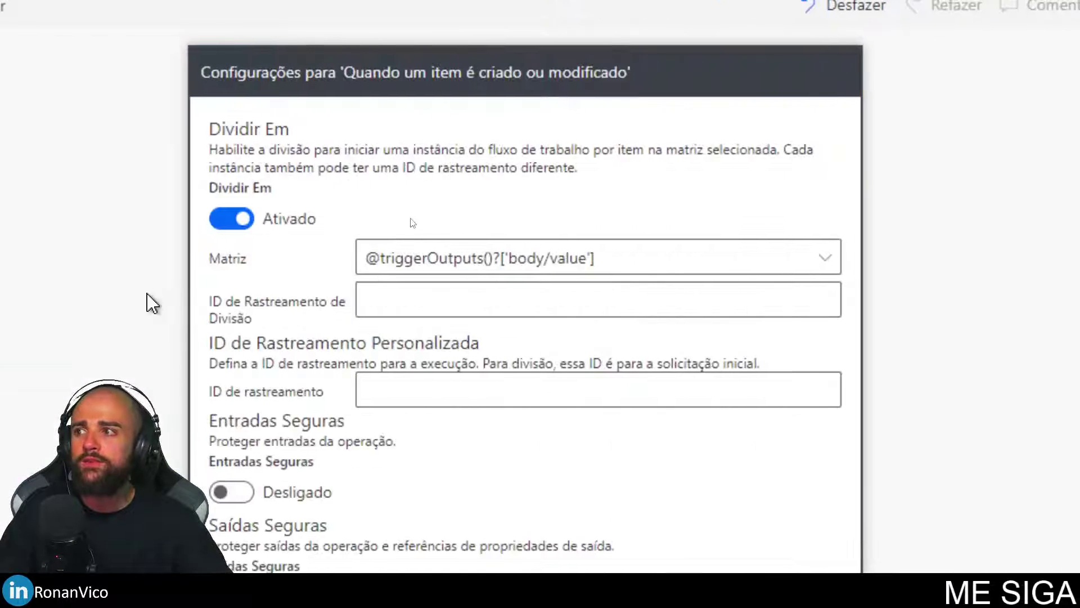
{"action": "scroll", "coordinate": [386, 287], "scroll_direction": "down", "scroll_amount": 12}
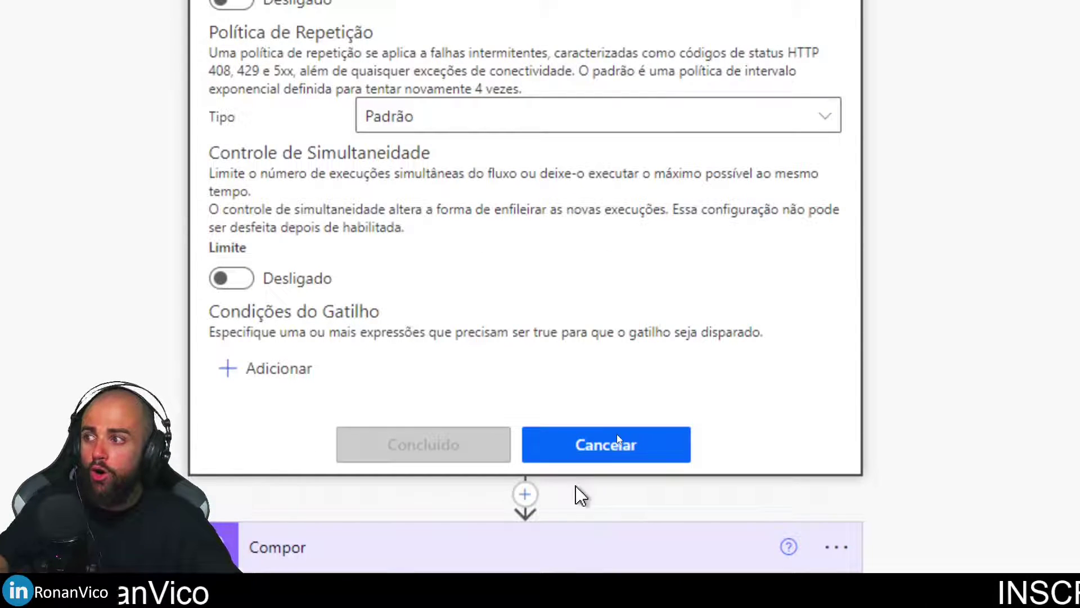
{"action": "scroll", "coordinate": [461, 433], "scroll_direction": "down", "scroll_amount": 3}
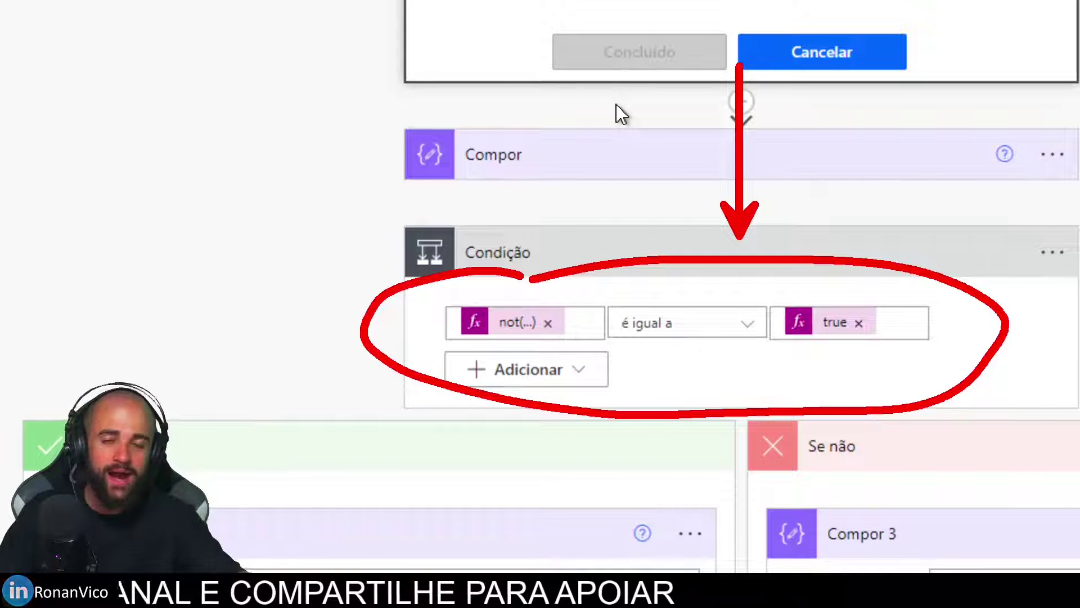
{"action": "scroll", "coordinate": [548, 208], "scroll_direction": "up", "scroll_amount": 5}
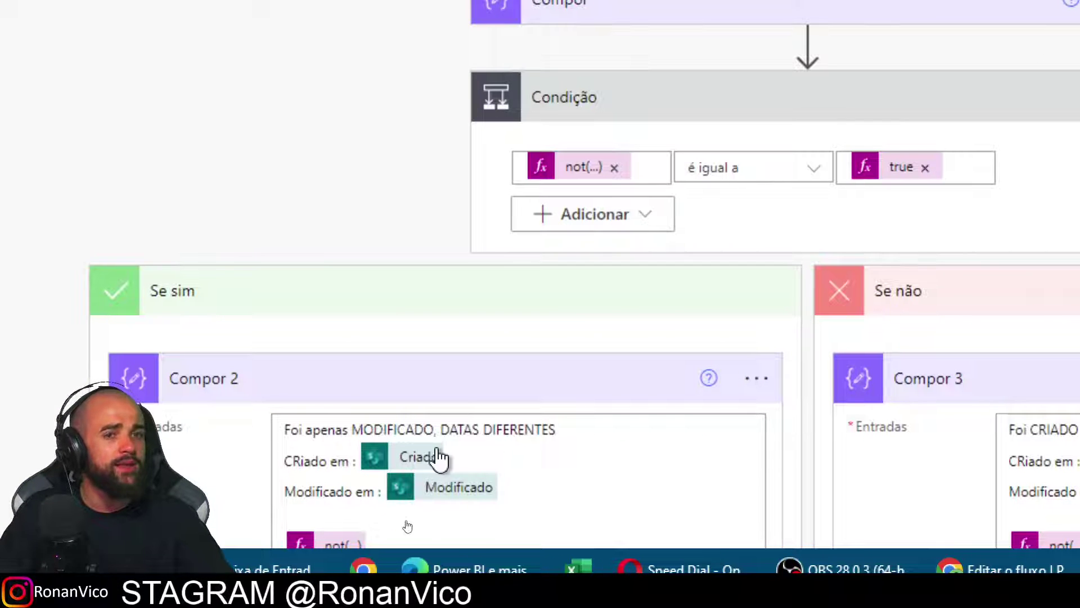
{"action": "mouse_move", "coordinate": [438, 459]}
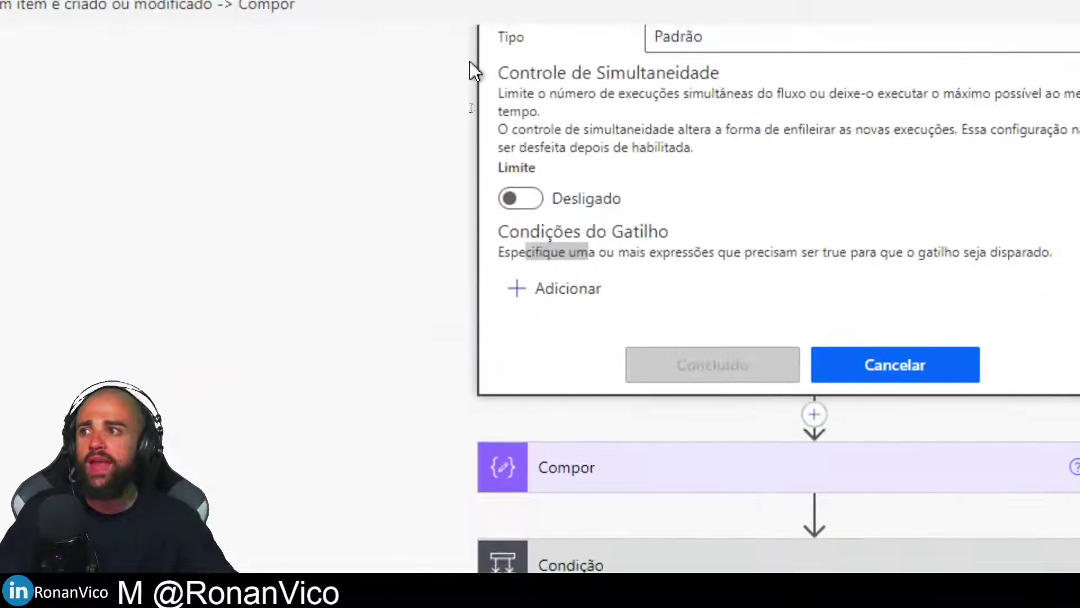
{"action": "left_click", "coordinate": [568, 293]}
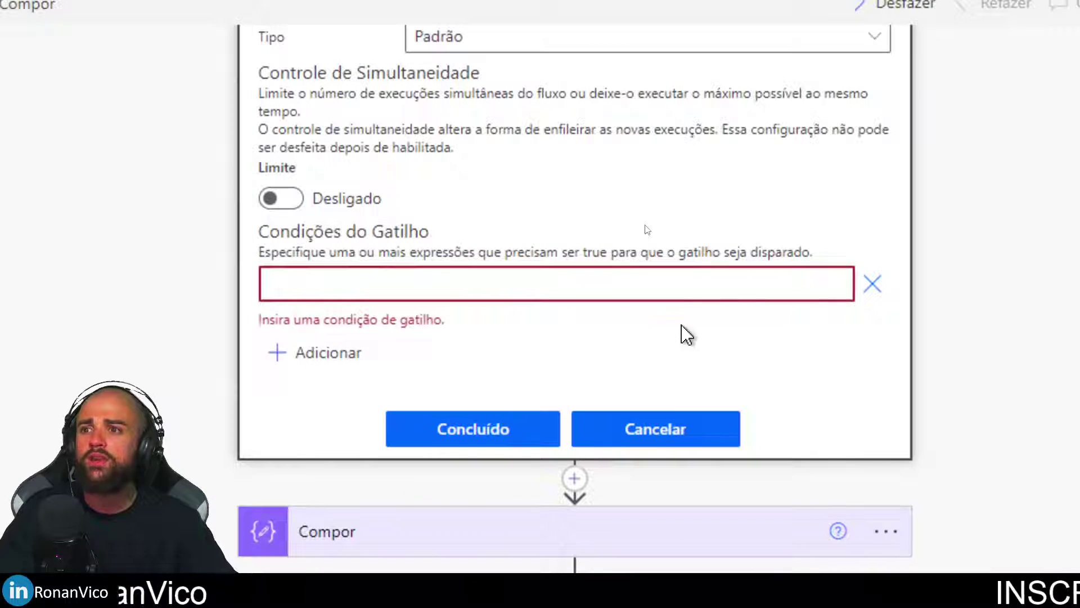
{"action": "type", "text": "@"}
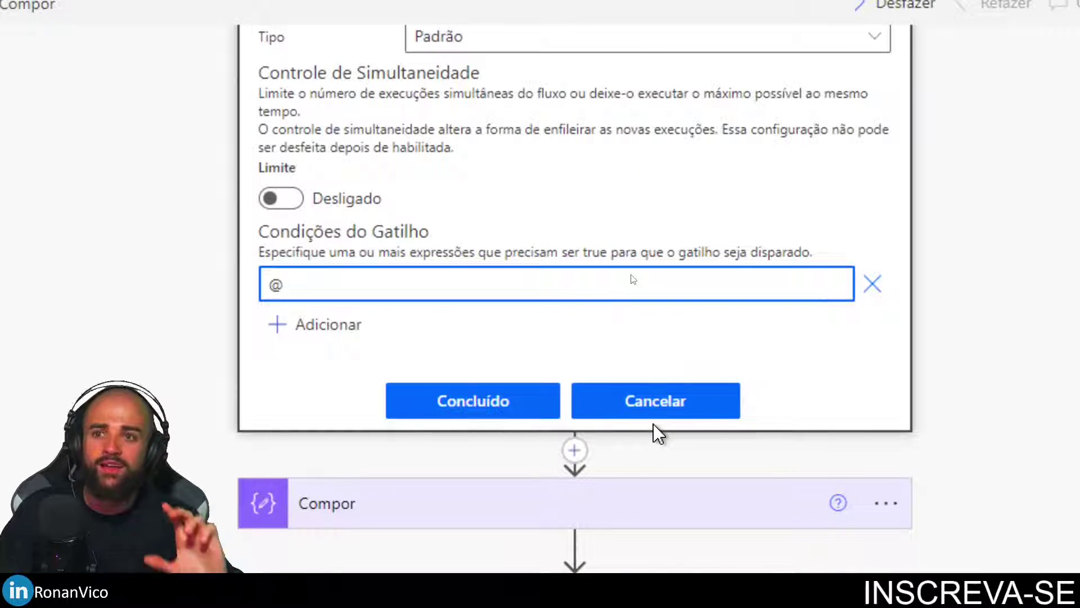
{"action": "type", "text": "not( equals(triggerOutputs()?['body/Created'],triggerOutputs()?['body/Modified']) )"}
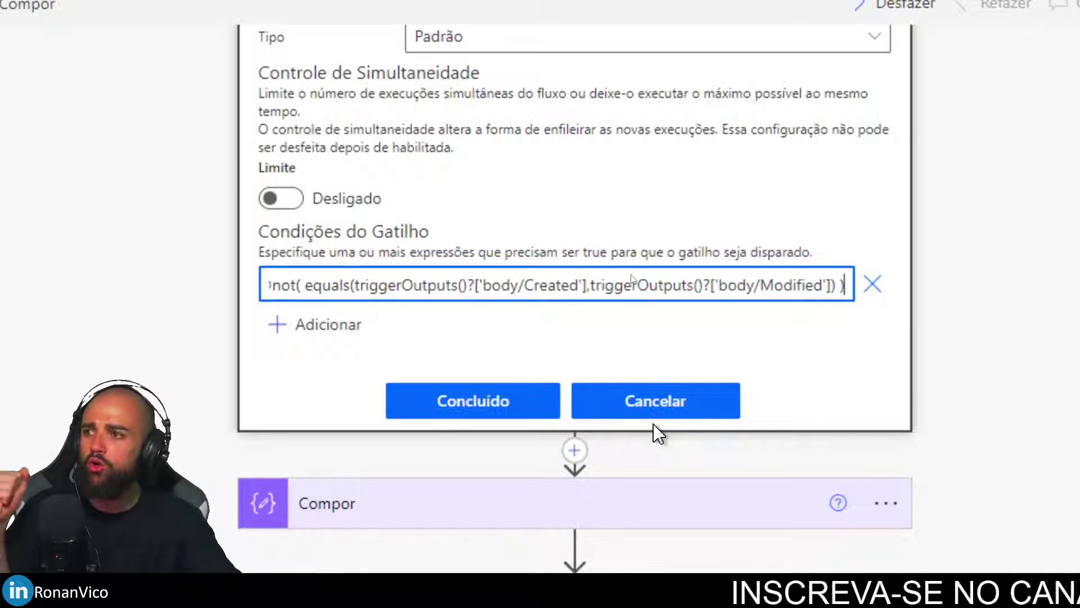
{"action": "key", "text": "Home"}
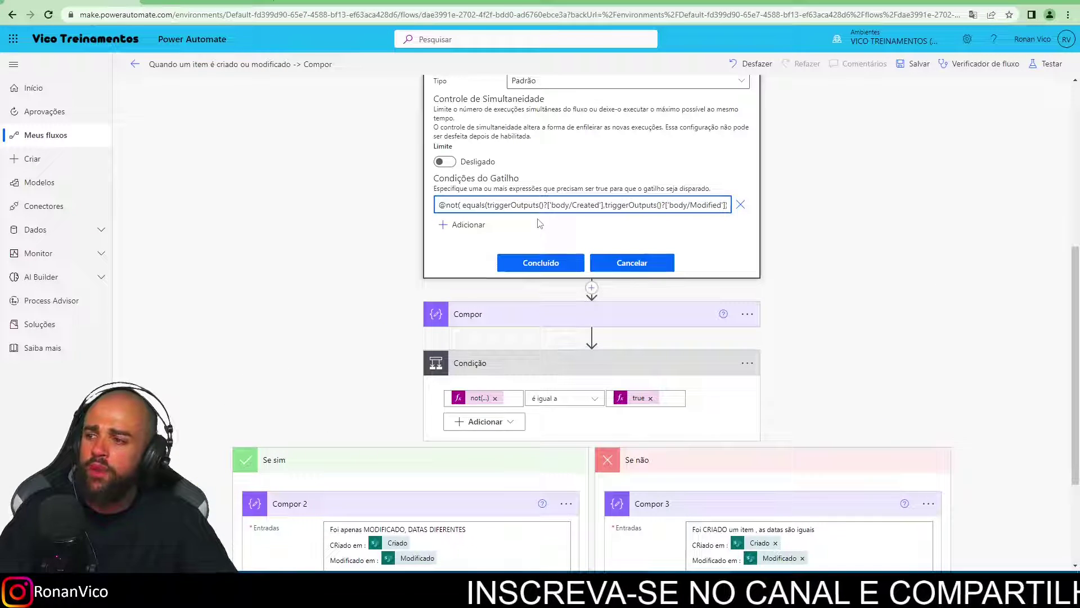
- Review the trigger condition's expression against the Condição action and its two branches
{"action": "mouse_move", "coordinate": [192, 356]}
{"action": "left_mouse_down"}
{"action": "mouse_move", "coordinate": [939, 482]}
{"action": "mouse_move", "coordinate": [1025, 558]}
{"action": "left_mouse_up"}
{"action": "mouse_move", "coordinate": [986, 418]}
{"action": "left_mouse_down"}
{"action": "mouse_move", "coordinate": [1057, 225]}
{"action": "mouse_move", "coordinate": [760, 183]}
{"action": "mouse_move", "coordinate": [754, 168]}
{"action": "left_mouse_up"}
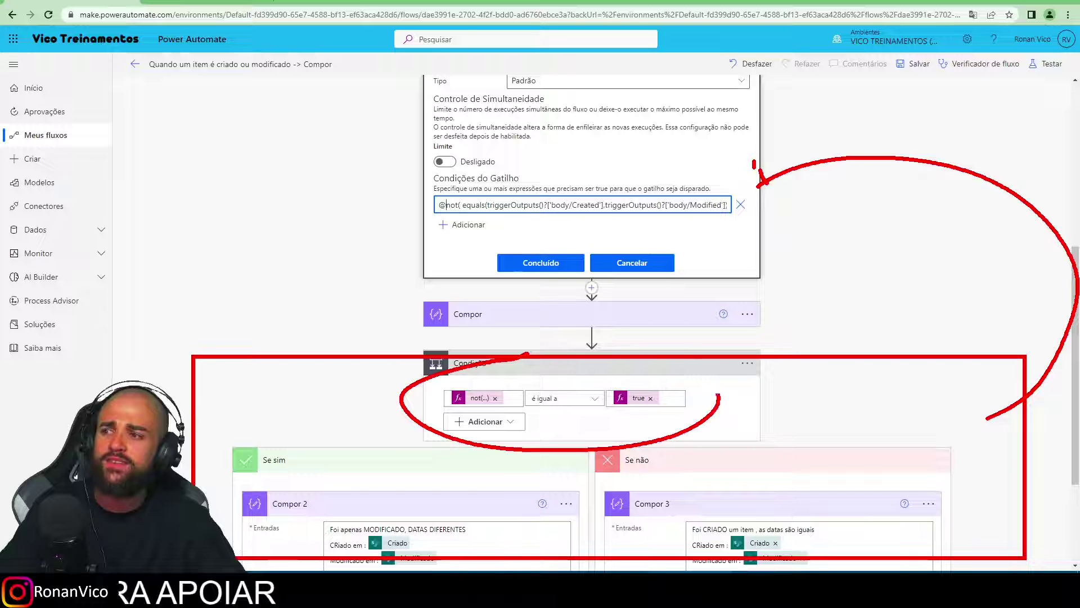
{"action": "key", "text": "Escape"}
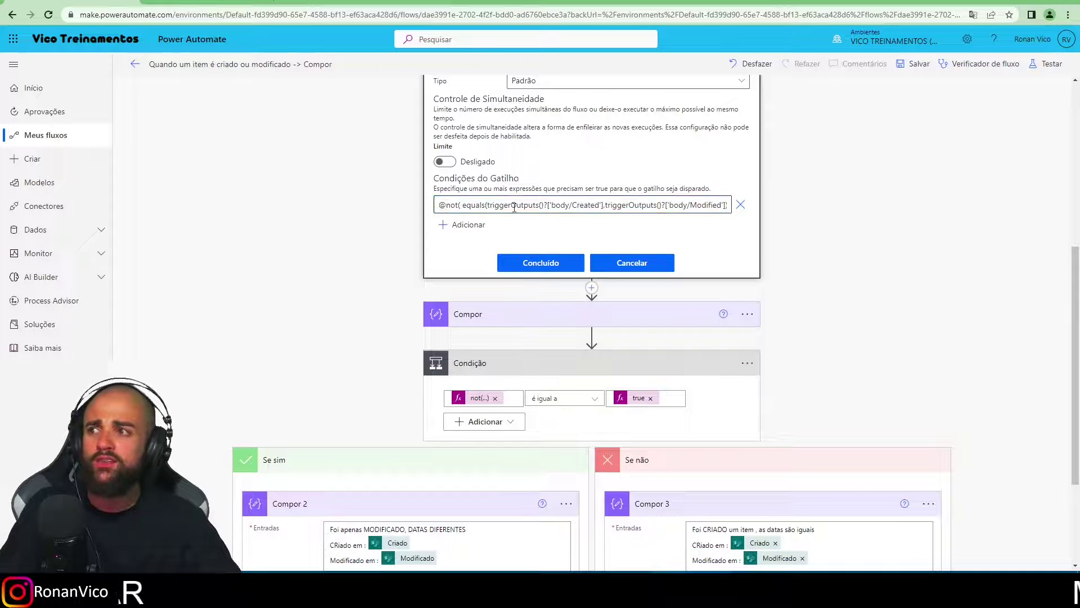
{"action": "key", "text": "ctrl+1"}
{"action": "left_click", "coordinate": [513, 206]}
{"action": "left_click_drag", "start_coordinate": [377, 185], "coordinate": [955, 220]}
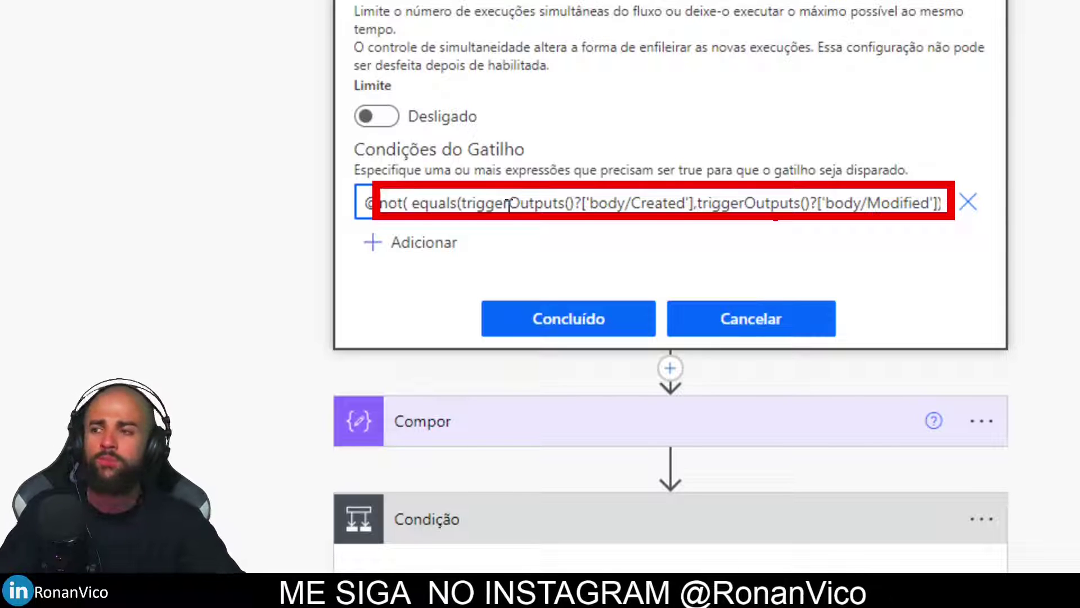
{"action": "key", "text": "Escape"}
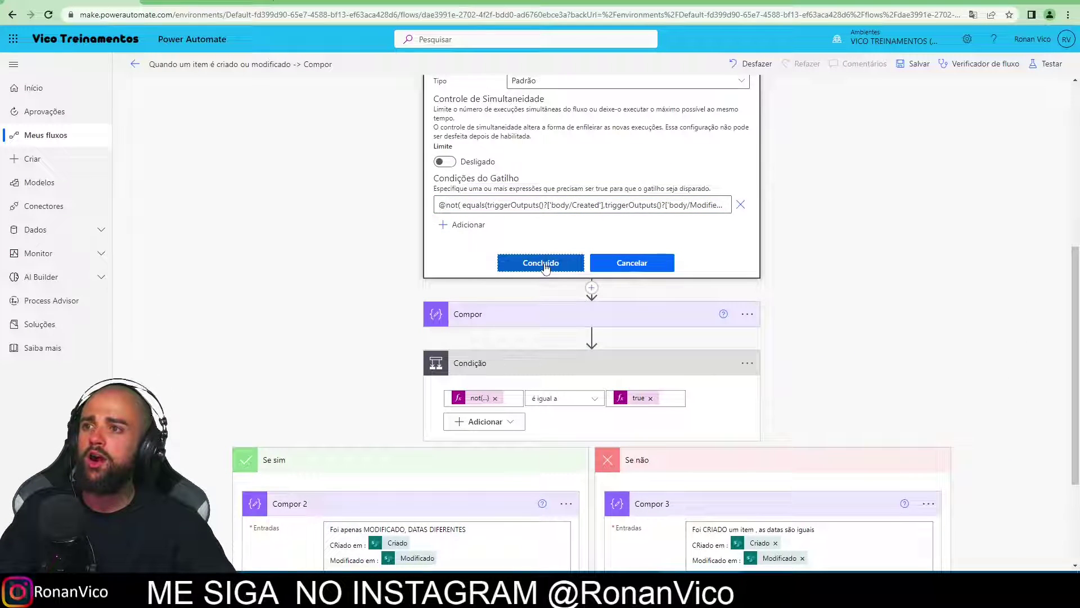
- Apply the trigger settings and save the flow, starting a manual test of it
{"action": "left_click", "coordinate": [574, 319]}
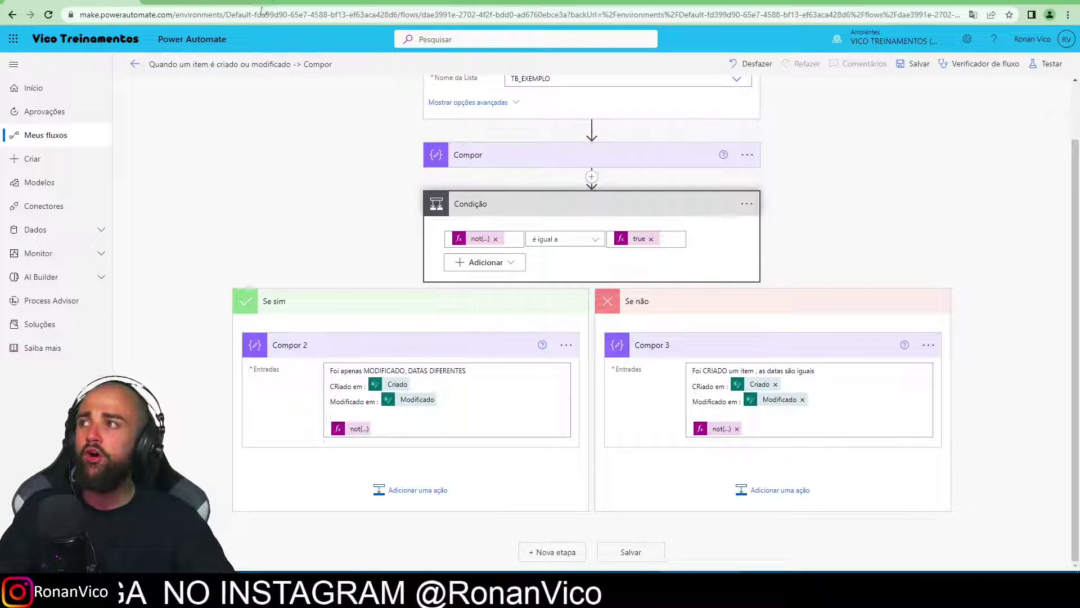
{"action": "scroll", "coordinate": [855, 180], "scroll_direction": "up", "scroll_amount": 1}
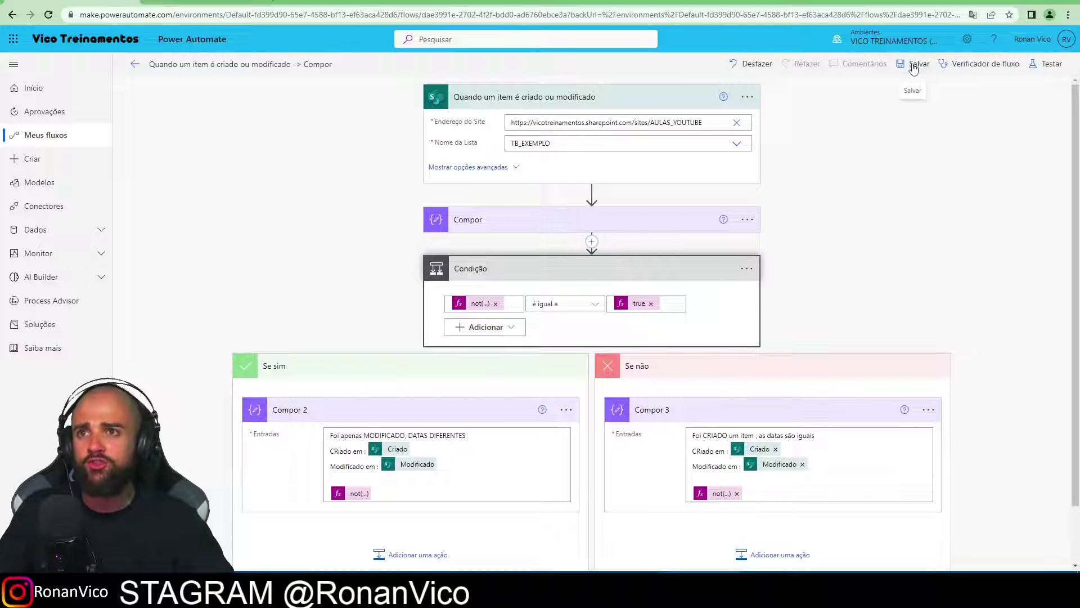
{"action": "left_click", "coordinate": [914, 66]}
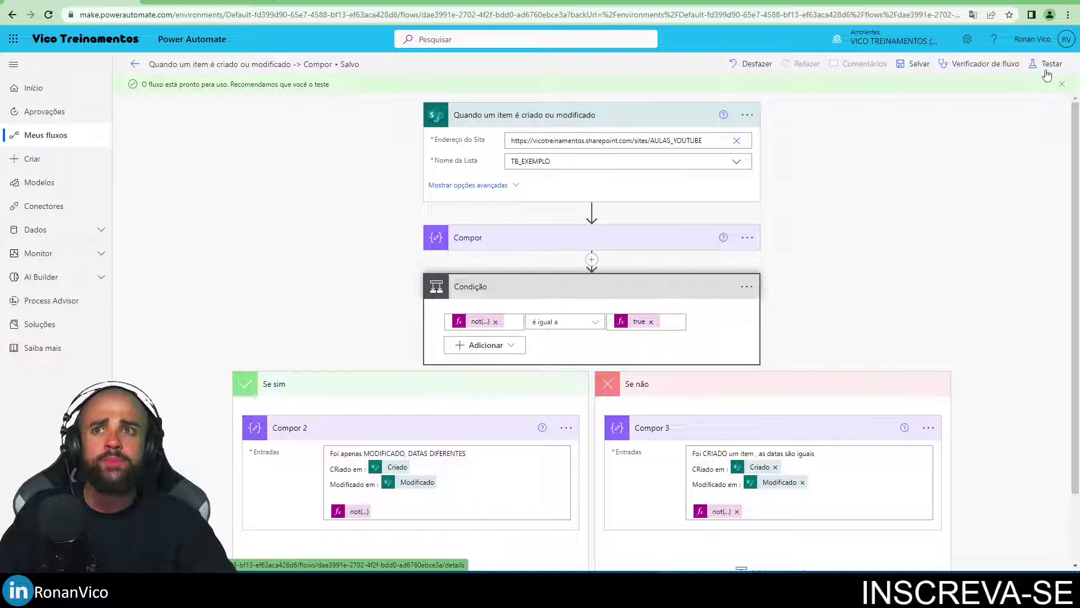
{"action": "left_click", "coordinate": [1046, 67]}
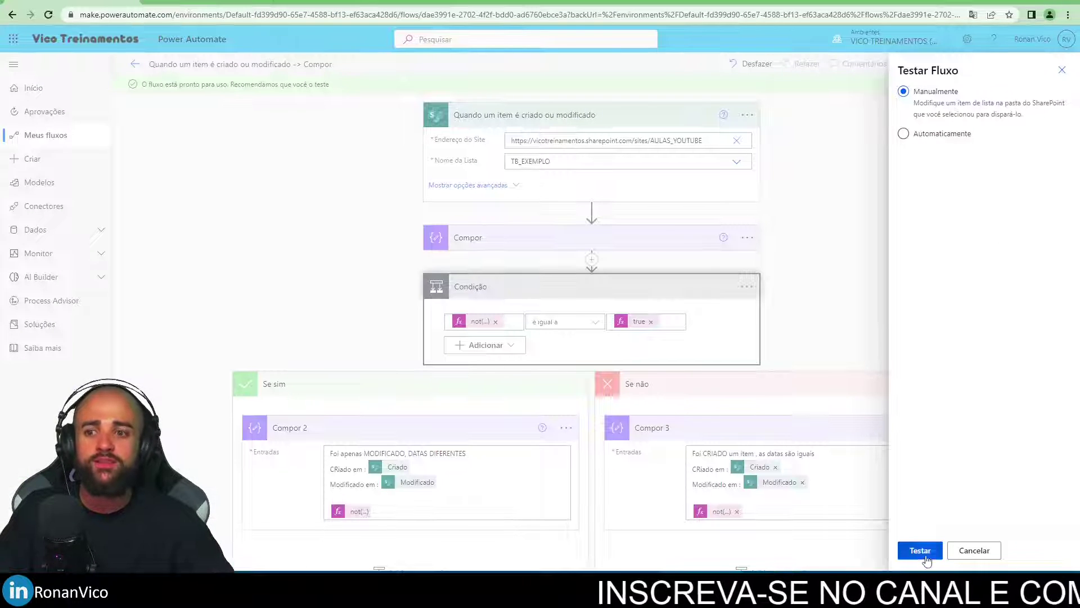
{"action": "left_click", "coordinate": [923, 551]}
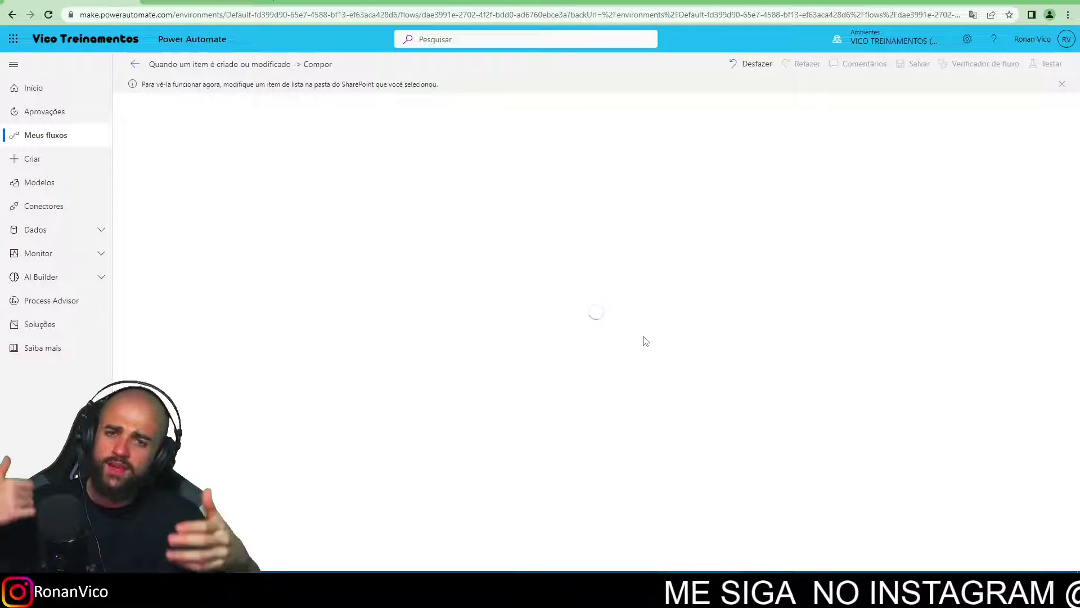
- Switch to the SharePoint list TB_EXEMPLO, add a new item titled ABACAXI, and return to the waiting flow test
{"action": "key", "text": "alt+Tab"}
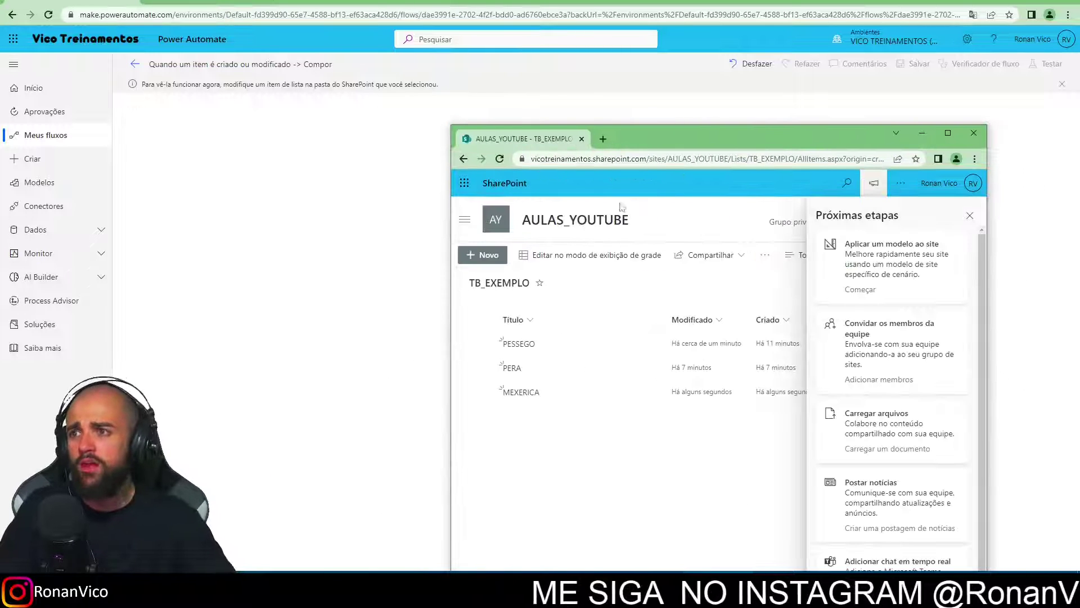
{"action": "left_click", "coordinate": [482, 254]}
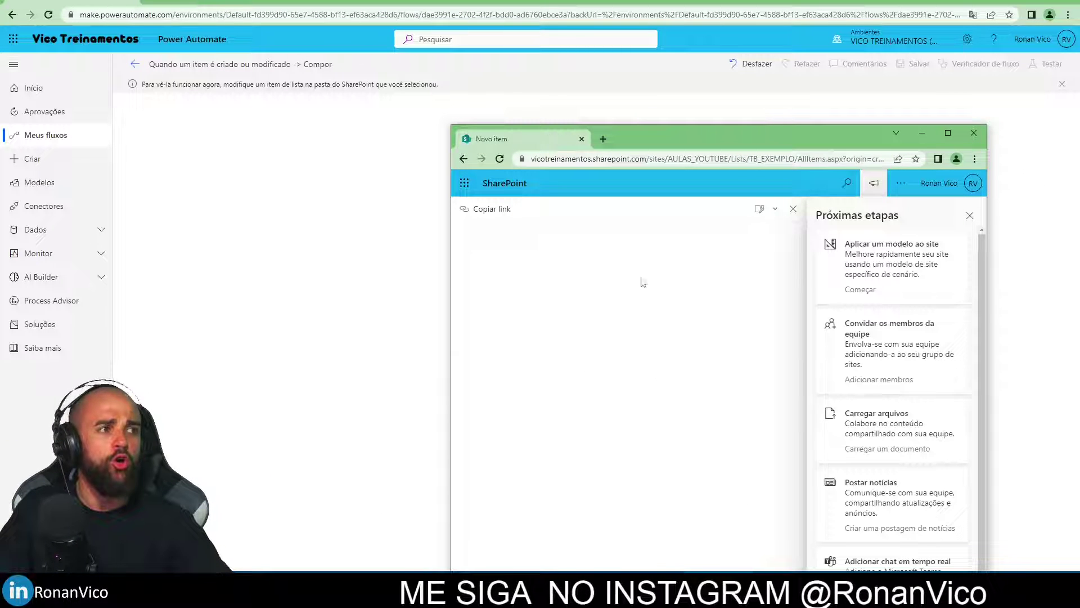
{"action": "left_click", "coordinate": [976, 215]}
{"action": "left_click", "coordinate": [671, 290]}
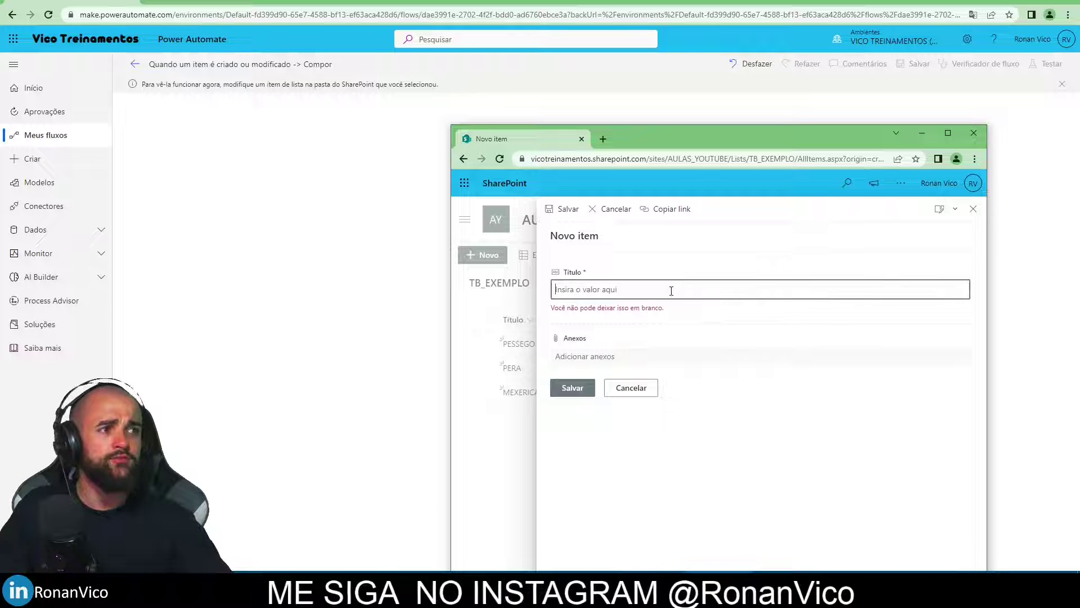
{"action": "type", "text": "ABACAXI"}
{"action": "left_click", "coordinate": [571, 387]}
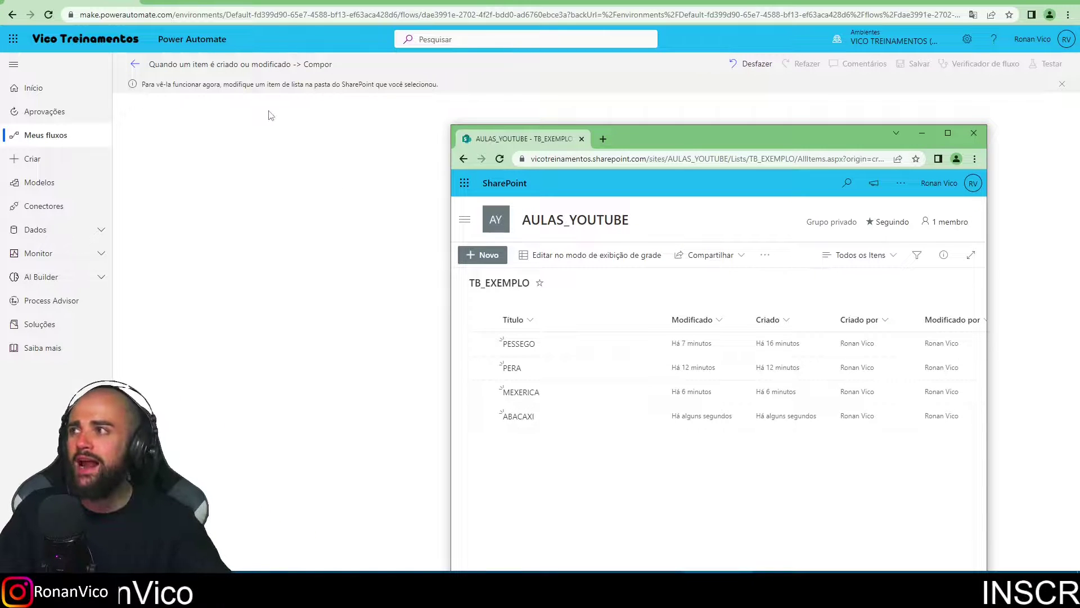
{"action": "left_click", "coordinate": [252, 162]}
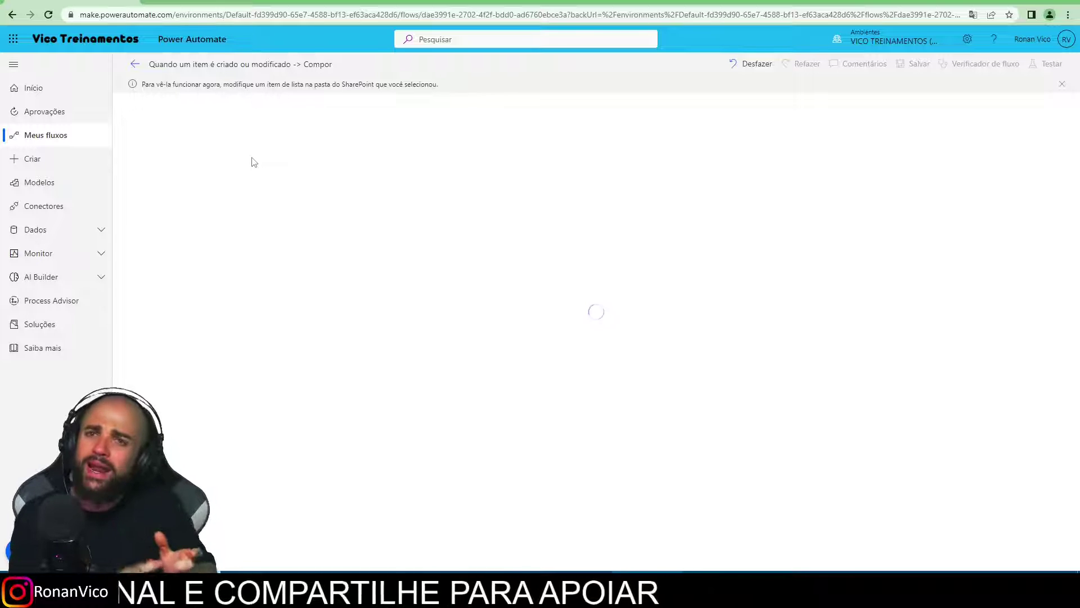
- Switch to the SharePoint list TB_EXEMPLO, rename the item ABACAXI to ABACAXI 123, and move the list window aside to uncover the flow test
{"action": "key", "text": "alt+Tab"}
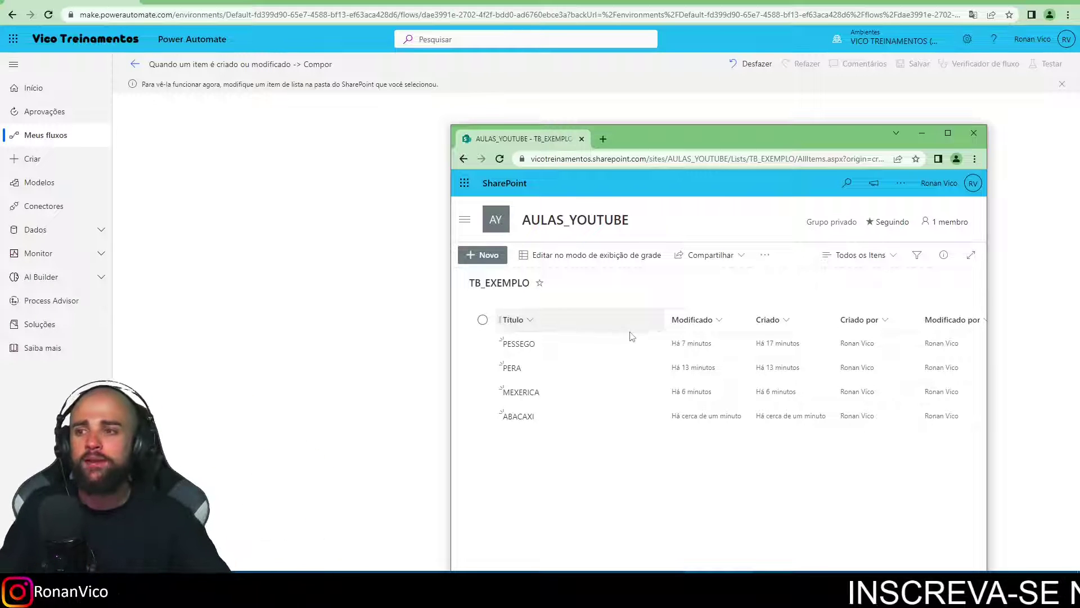
{"action": "left_click", "coordinate": [569, 425]}
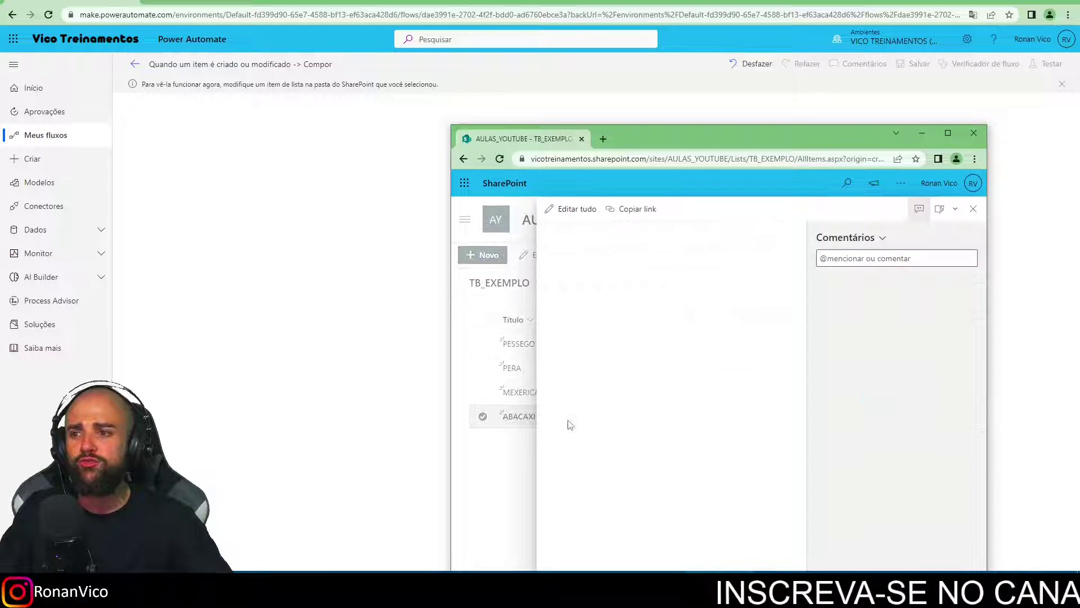
{"action": "left_click", "coordinate": [579, 303]}
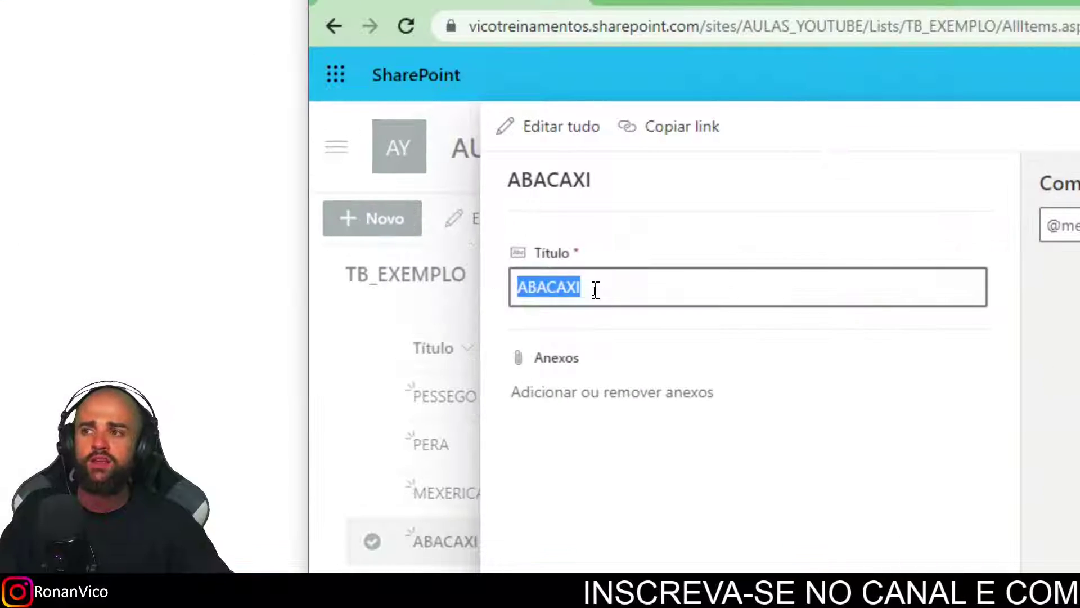
{"action": "type", "text": "ABACAXI 123"}
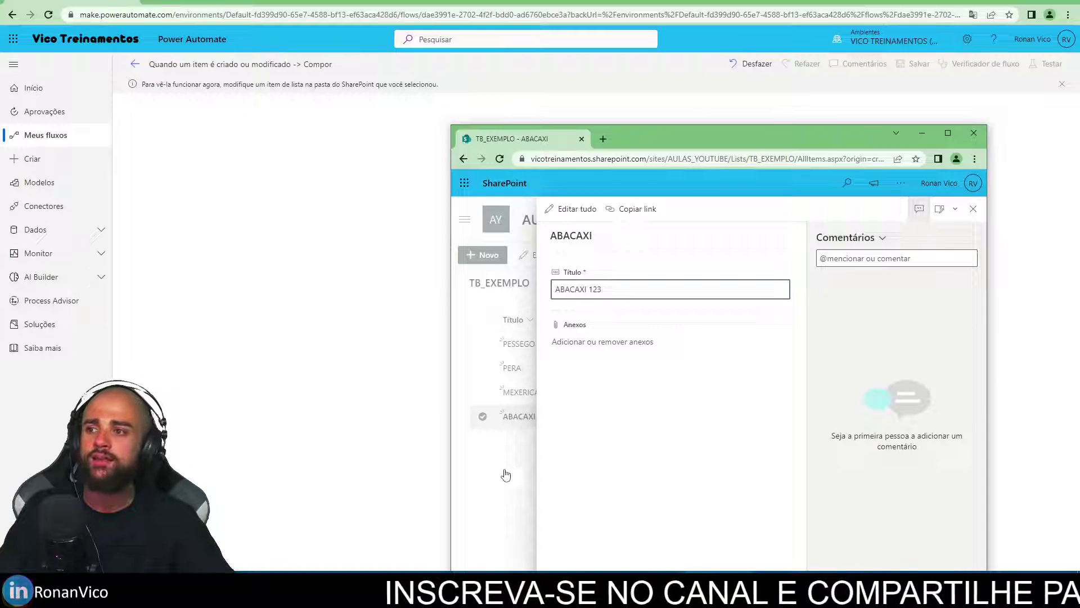
{"action": "left_click", "coordinate": [476, 530]}
{"action": "left_click_drag", "start_coordinate": [724, 89], "coordinate": [936, 61]}
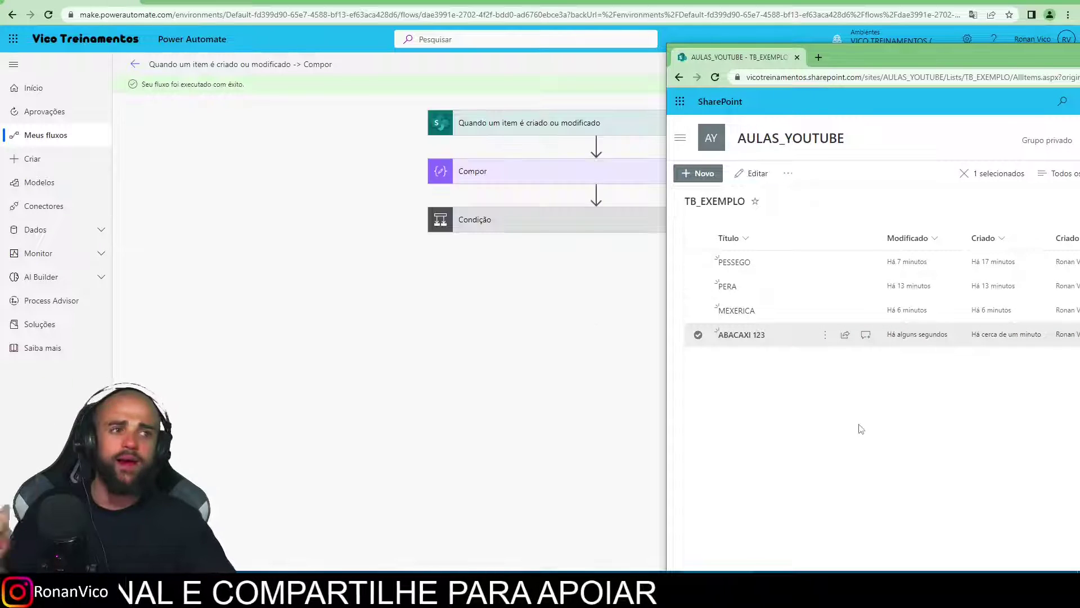
- Return to the flow run, expand the details of the trigger "Quando um item é criado ou modificado", and reopen the flow for editing
{"action": "left_click", "coordinate": [532, 312]}
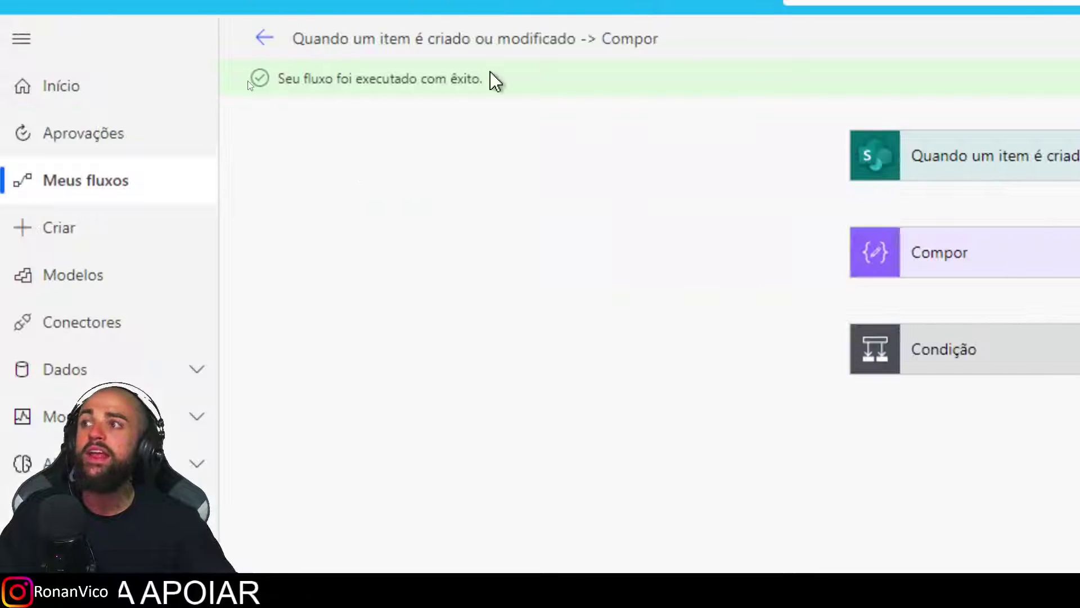
{"action": "left_click", "coordinate": [965, 146]}
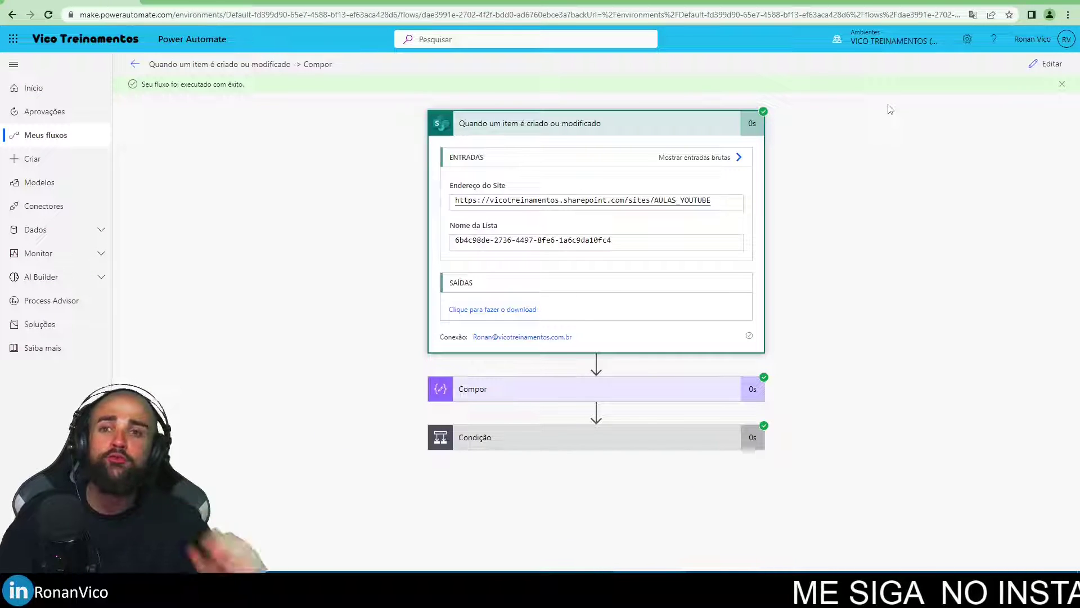
{"action": "left_click", "coordinate": [1045, 64]}
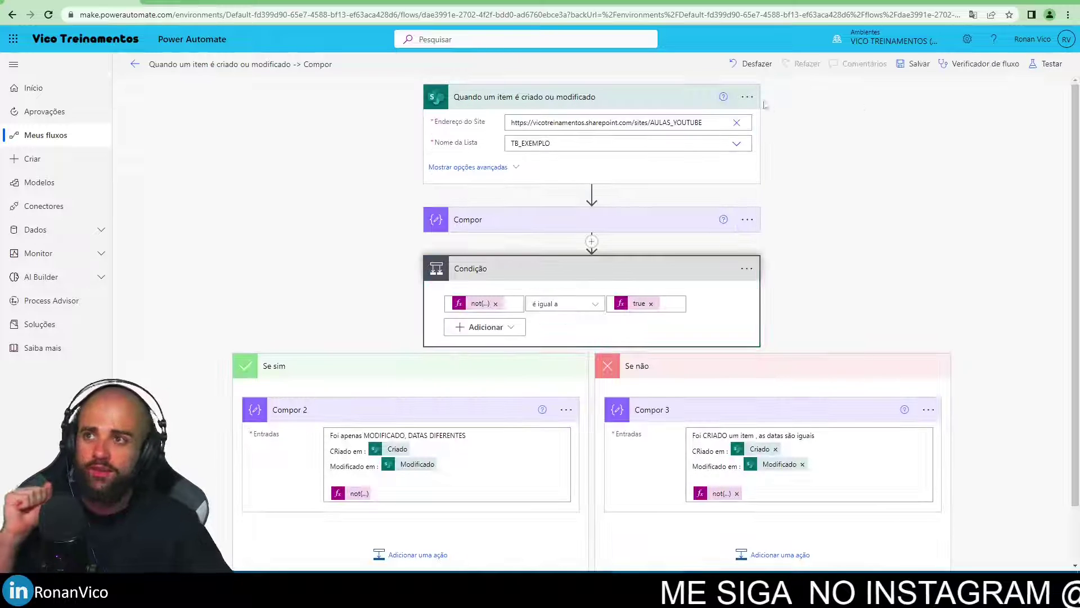
- Open the settings of the trigger "Quando um item é criado ou modificado" and review its trigger condition comparing body/Created with body/Modified
{"action": "left_click", "coordinate": [747, 98]}
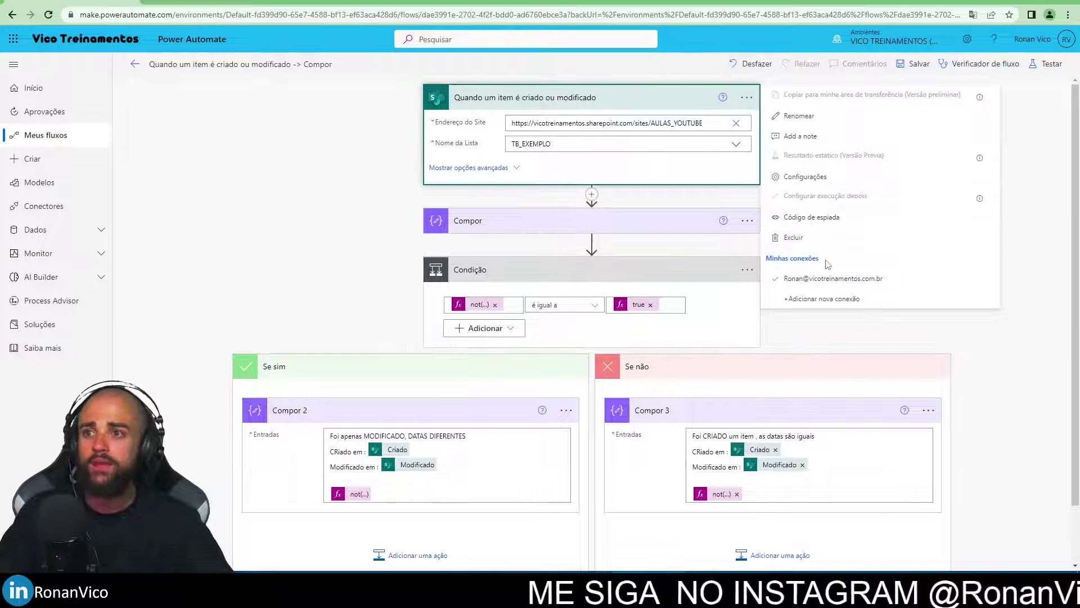
{"action": "left_click", "coordinate": [747, 98]}
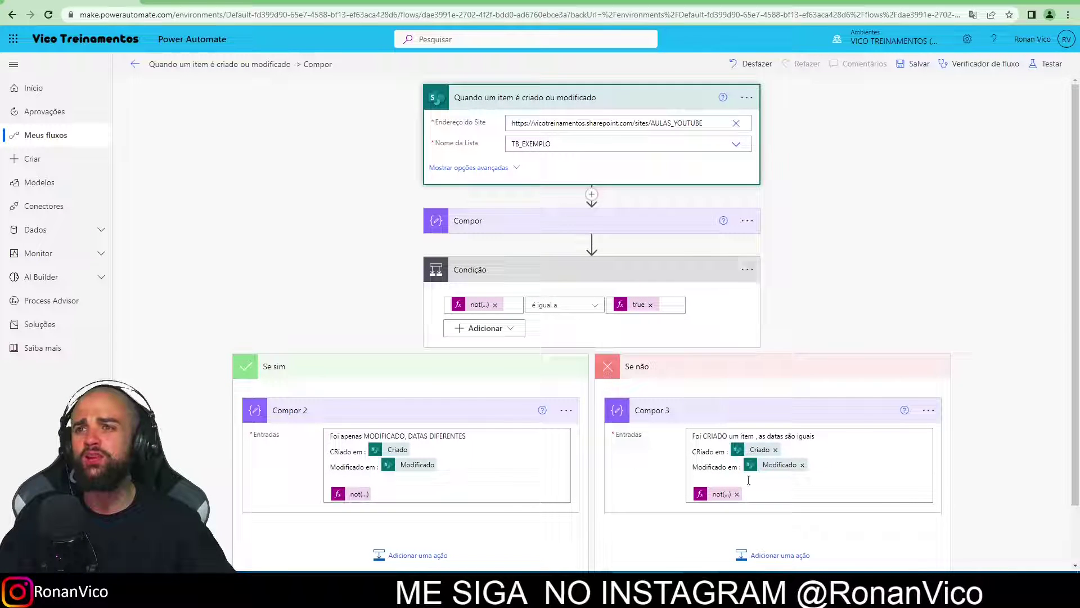
{"action": "scroll", "coordinate": [863, 422], "scroll_direction": "down", "scroll_amount": 2}
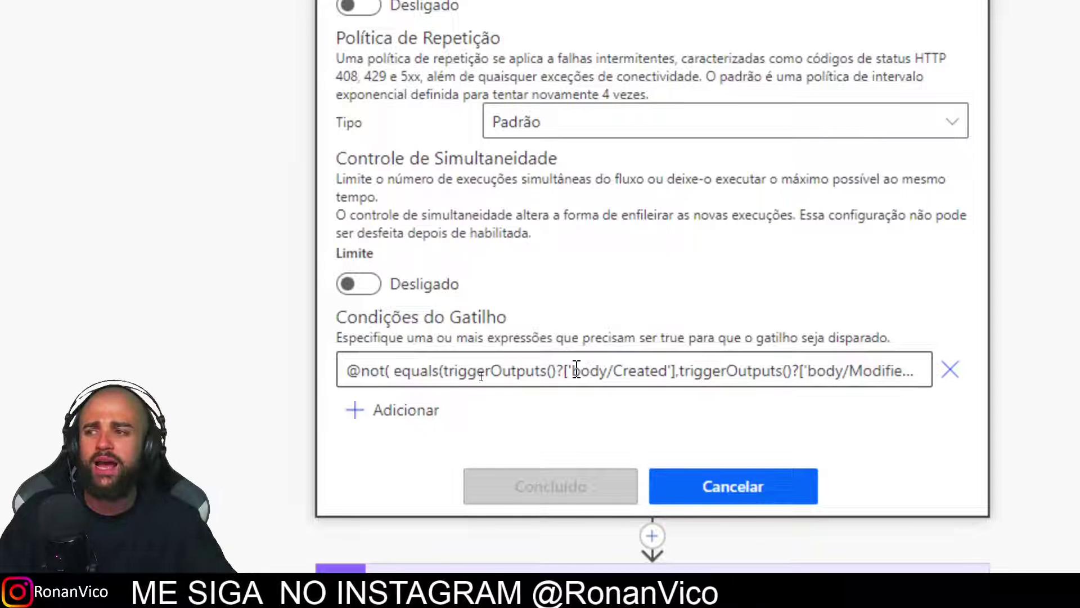
{"action": "left_click_drag", "start_coordinate": [354, 370], "coordinate": [482, 372]}
{"action": "left_click", "coordinate": [529, 379]}
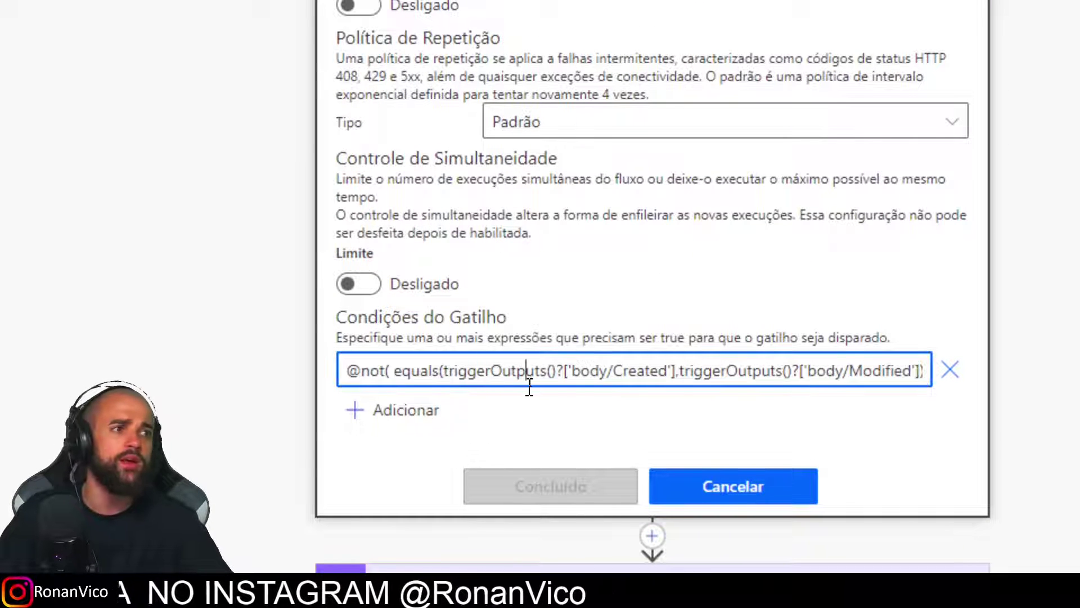
{"action": "left_click_drag", "start_coordinate": [801, 371], "coordinate": [927, 371]}
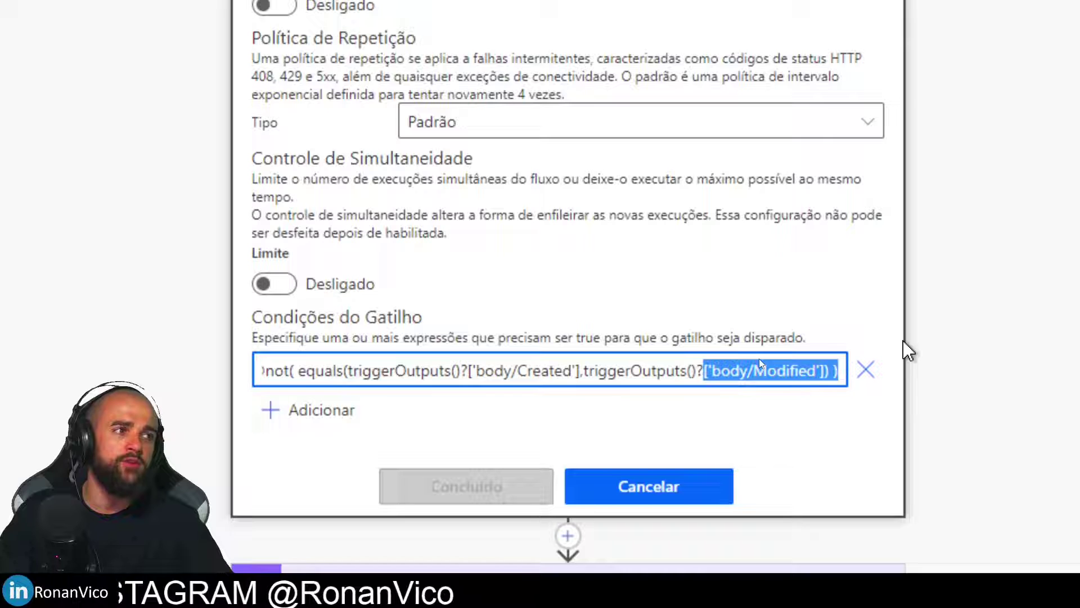
{"action": "left_click", "coordinate": [737, 349]}
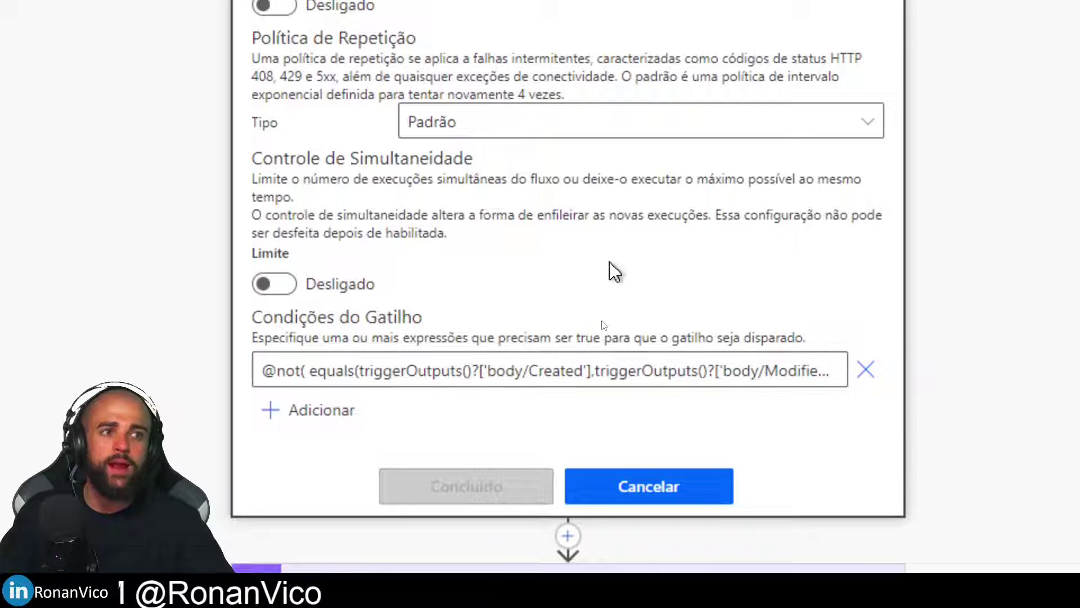
{"action": "left_click", "coordinate": [529, 371]}
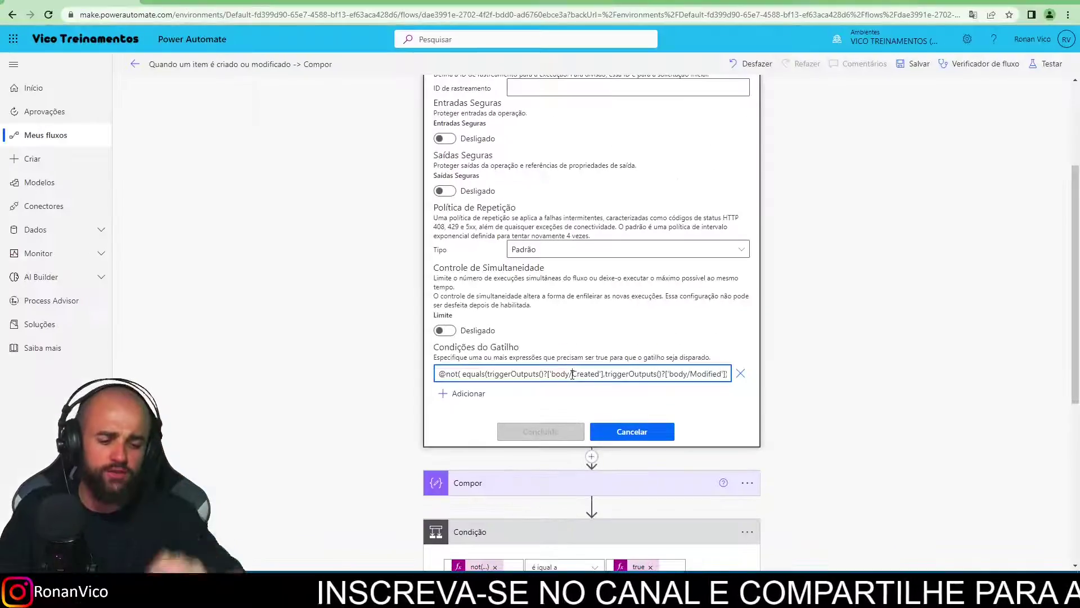